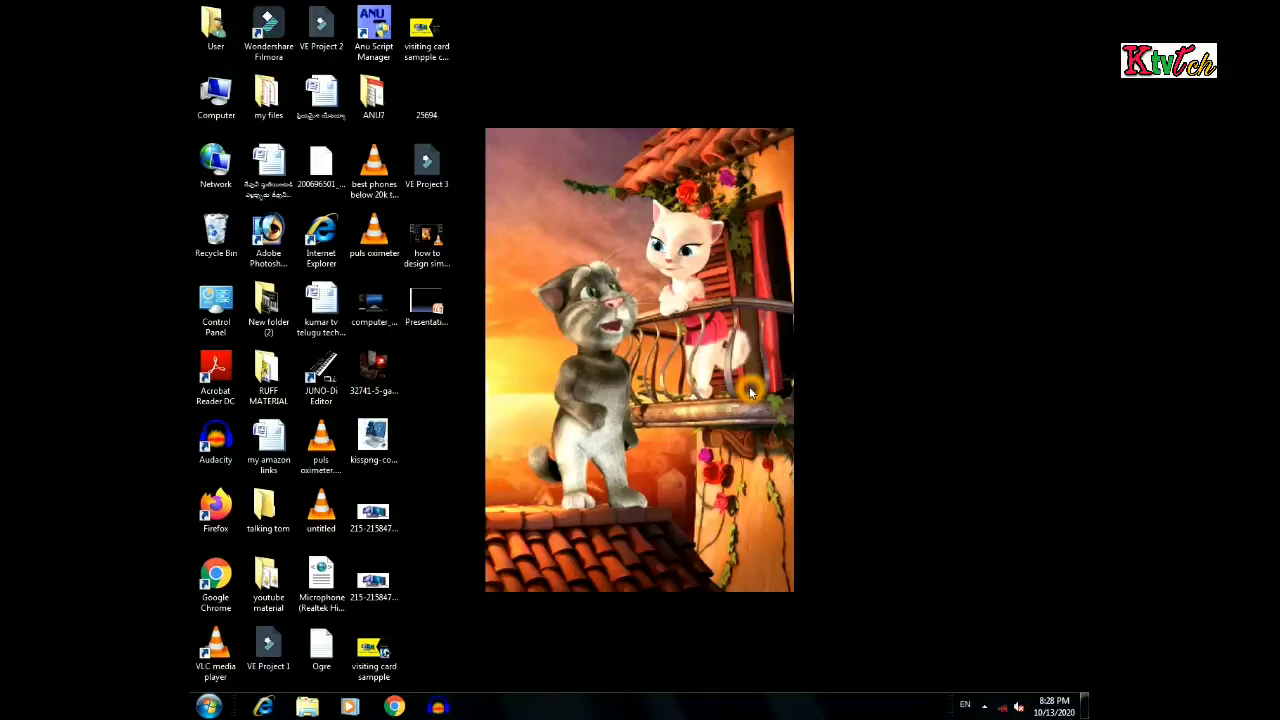
# Open the sample presentation from the desktop and preview its second slide as a slide show
pyautogui.doubleClick(448, 315)
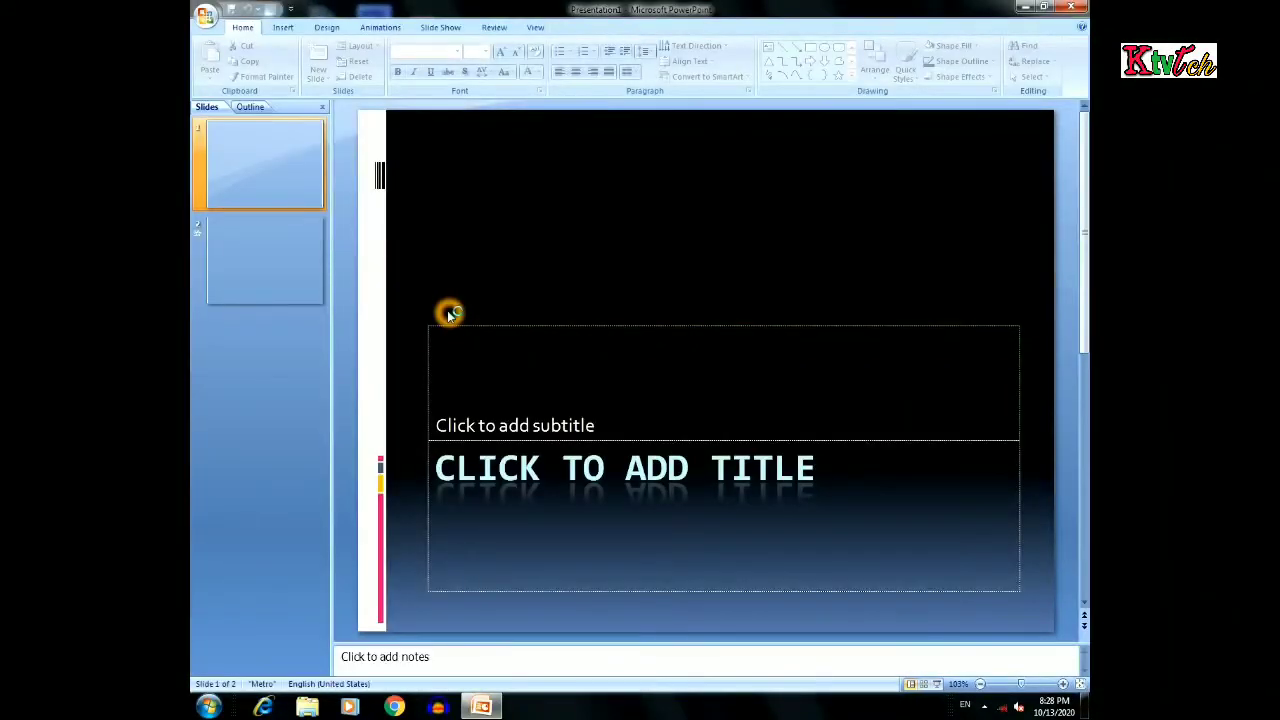
pyautogui.click(292, 271)
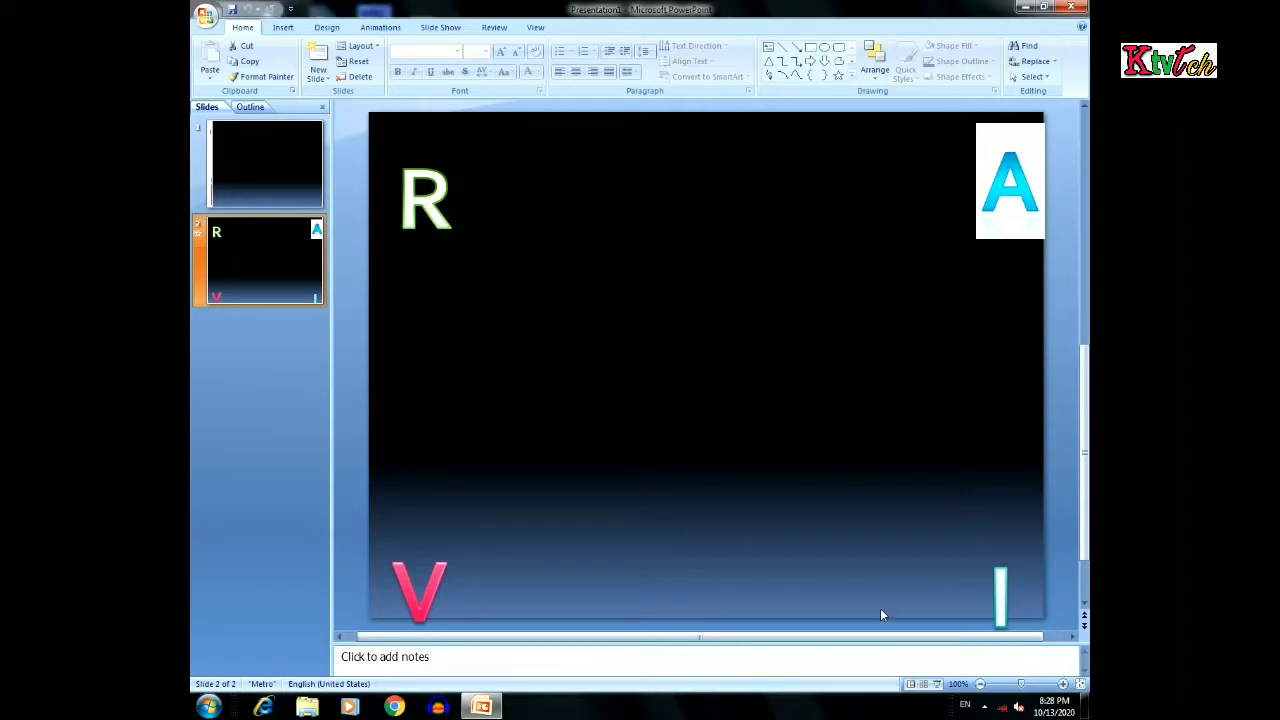
pyautogui.click(934, 684)
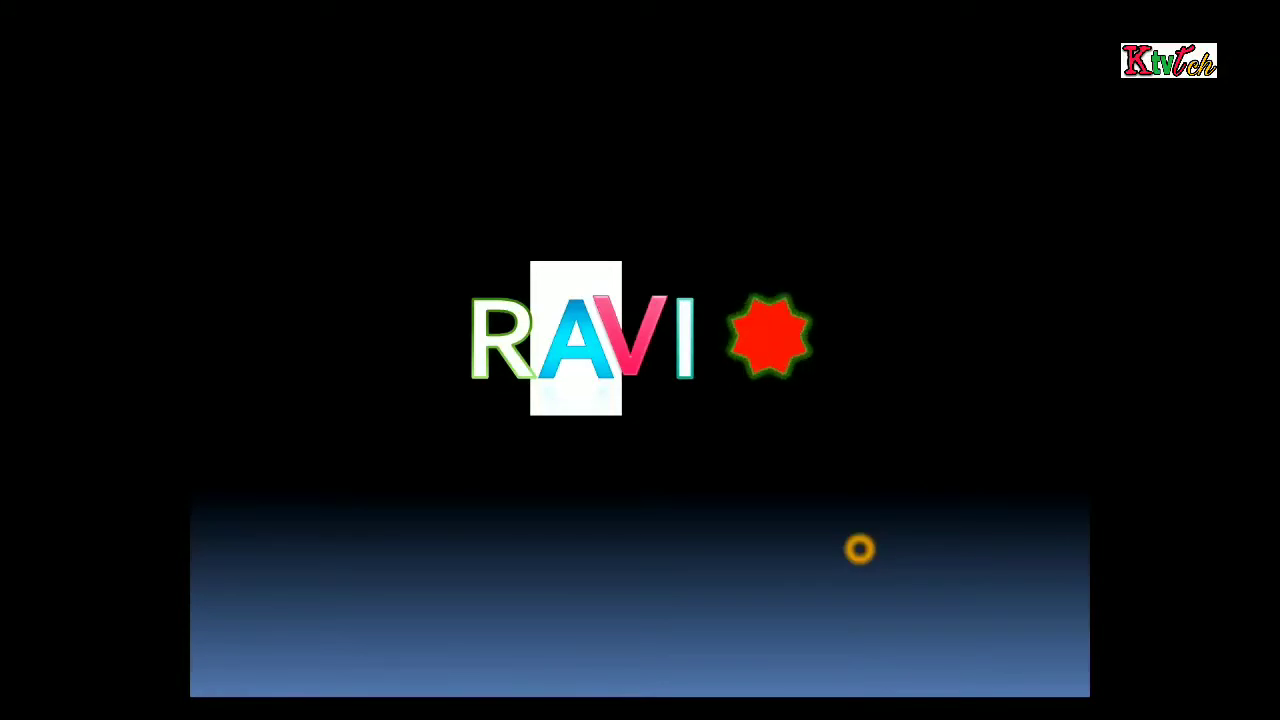
pyautogui.press('Escape')
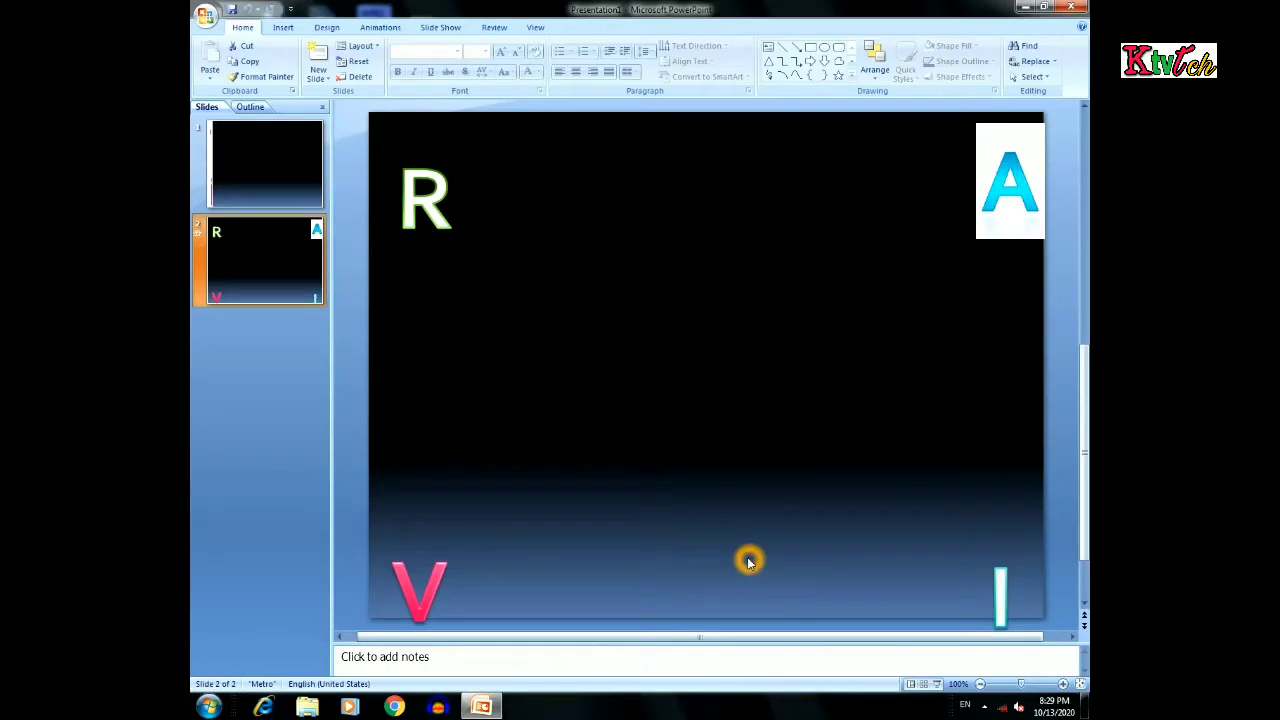
pyautogui.click(924, 685)
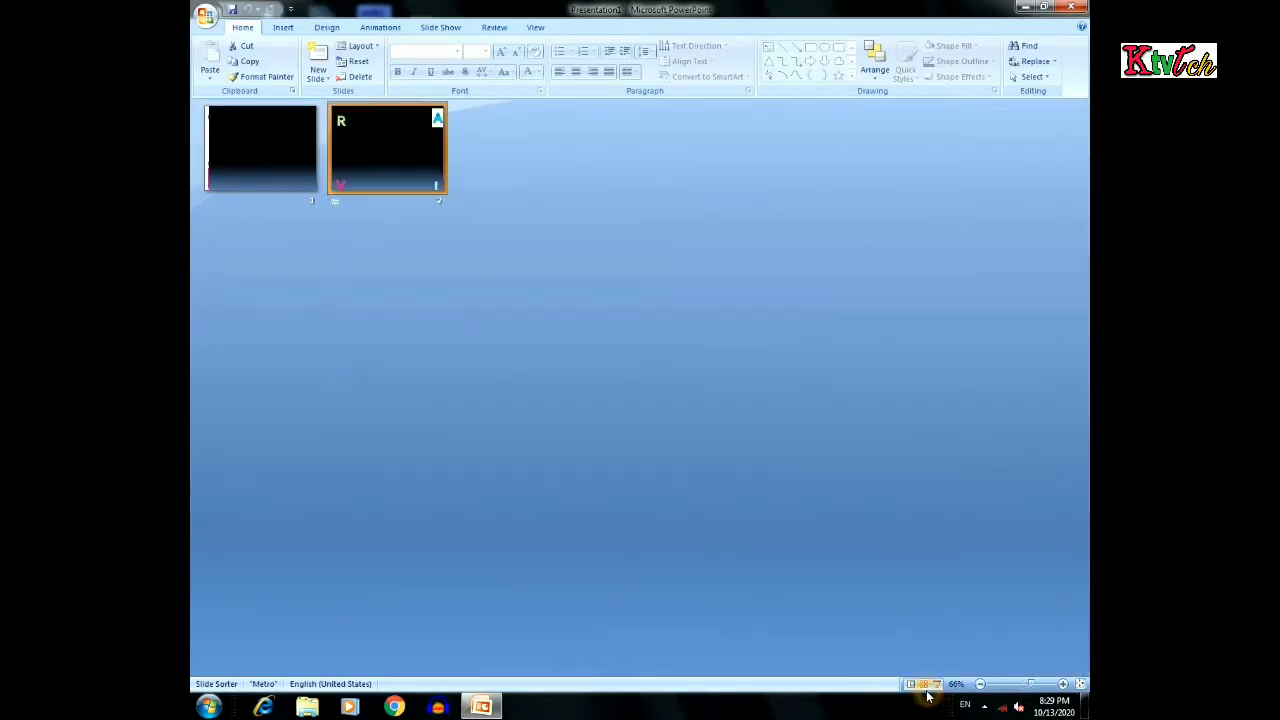
pyautogui.click(911, 685)
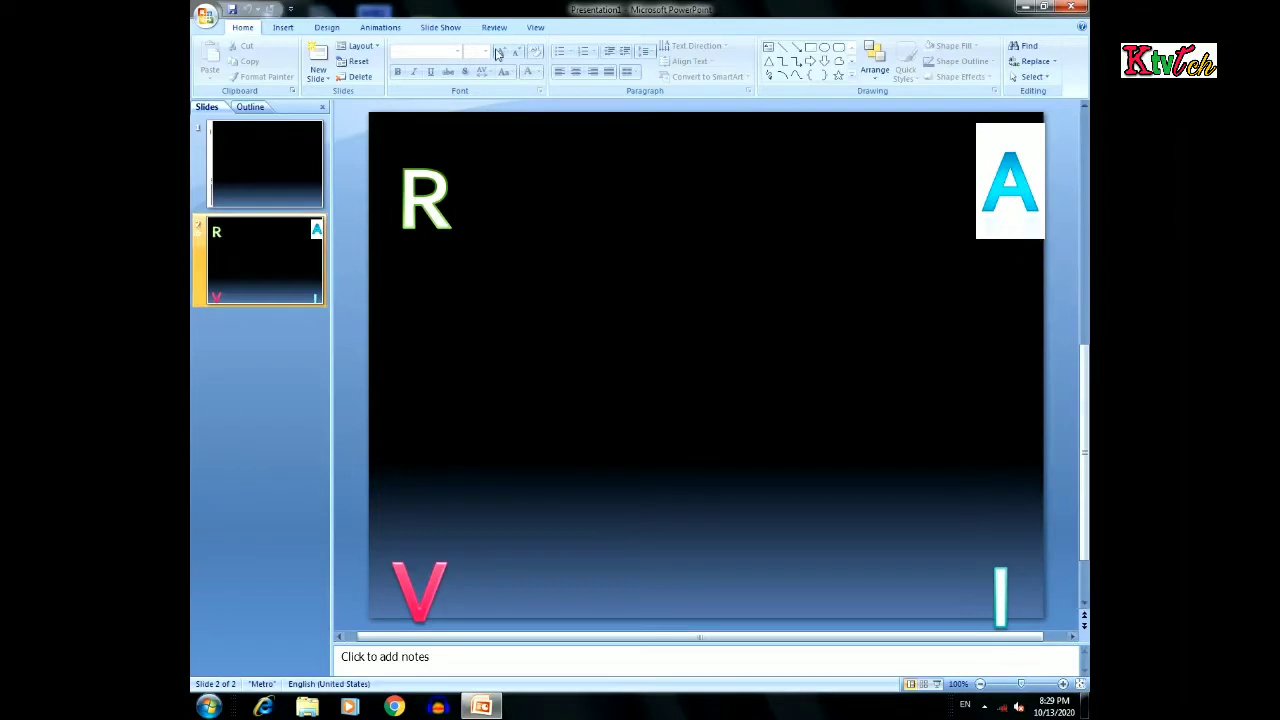
# Add two new blank slides after the second slide
pyautogui.click(318, 64)
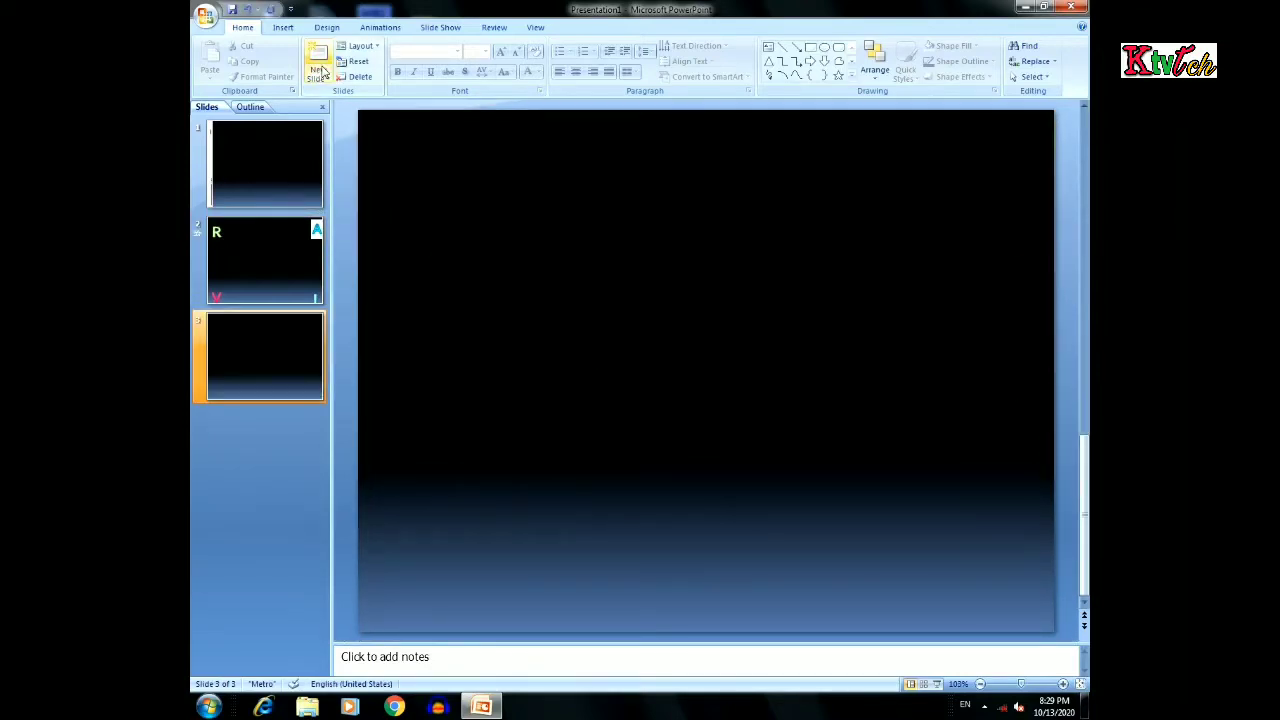
pyautogui.click(320, 77)
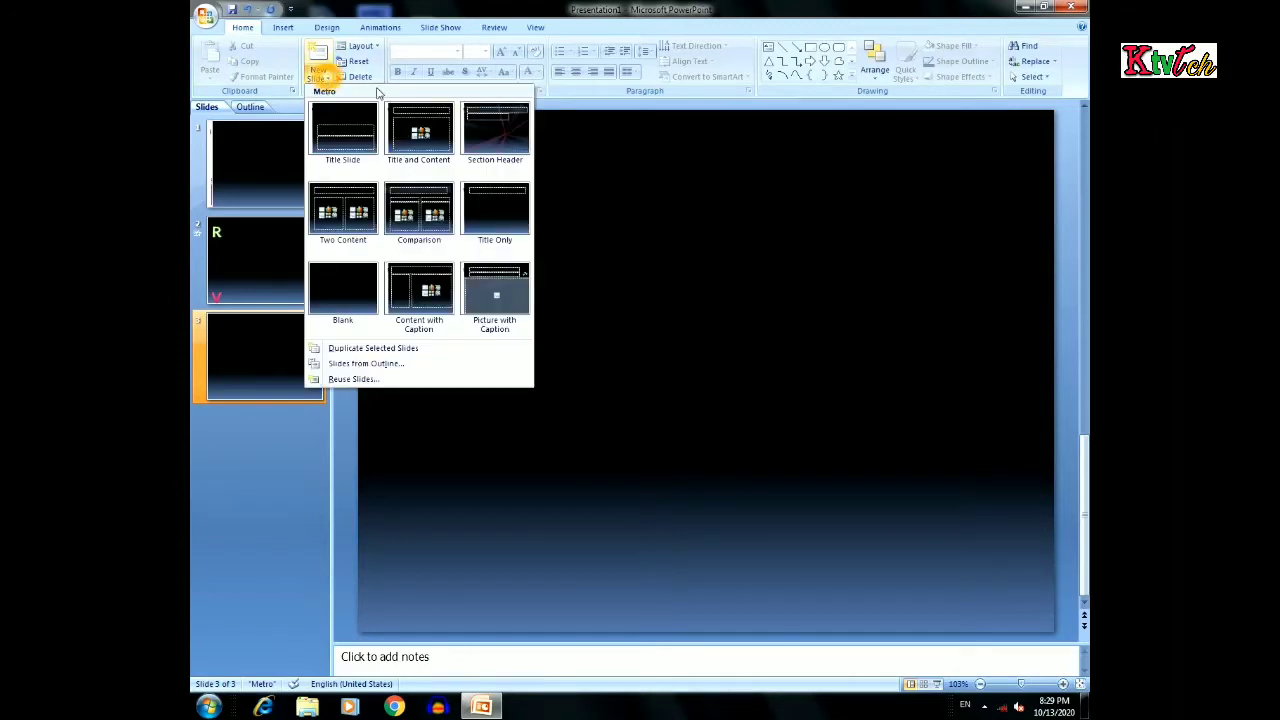
pyautogui.click(342, 310)
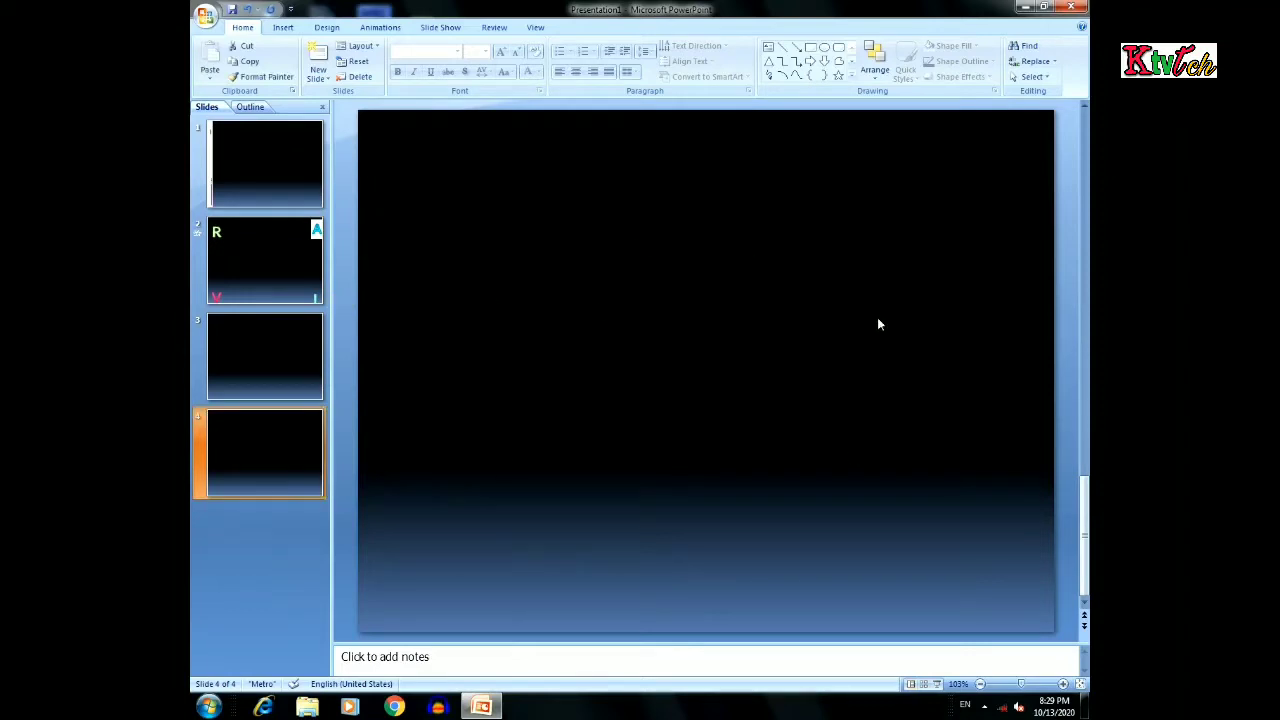
# Try several design themes on the slides, including Office Theme, Aspect, Concourse and Equity, and return to the Metro theme
pyautogui.click(330, 28)
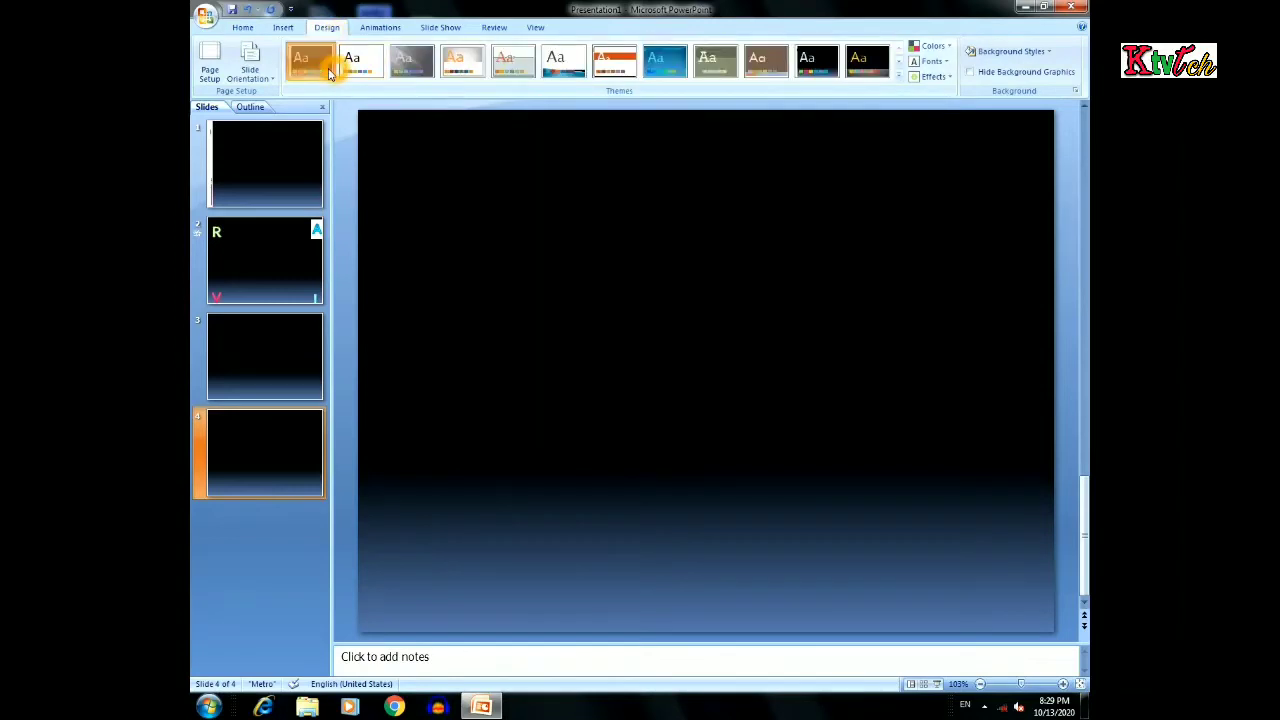
pyautogui.click(360, 70)
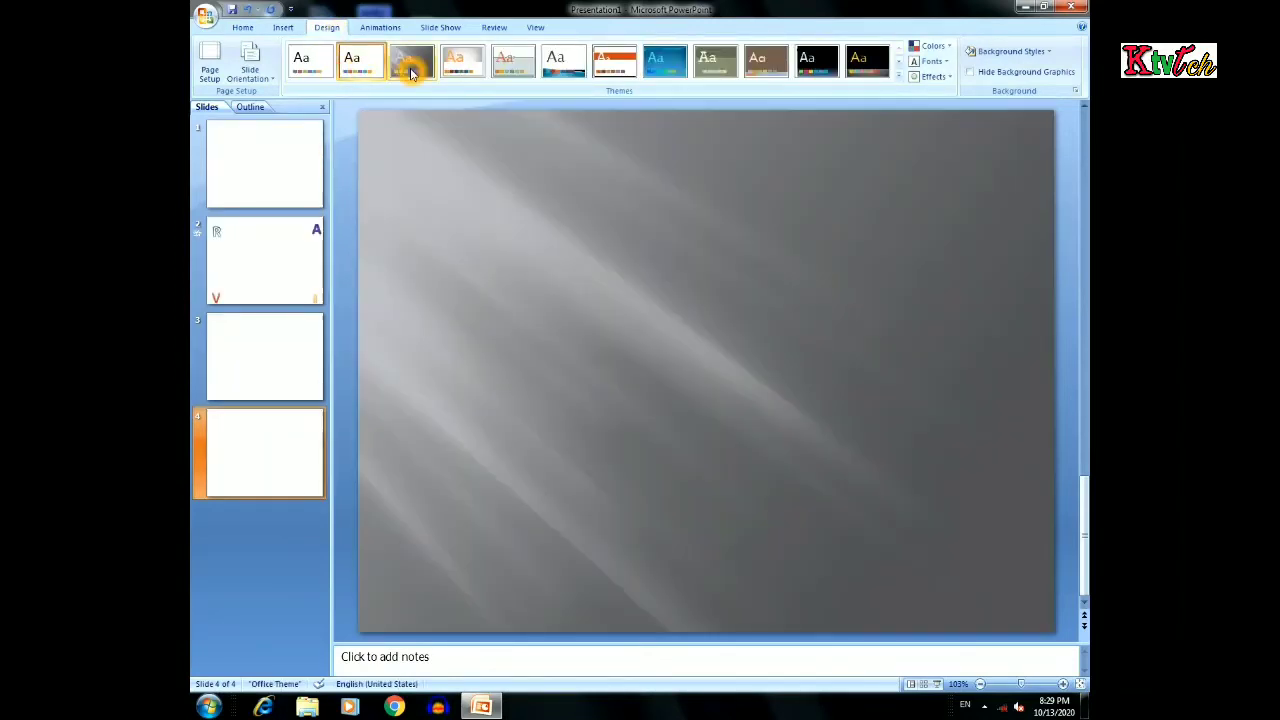
pyautogui.click(420, 75)
pyautogui.click(460, 66)
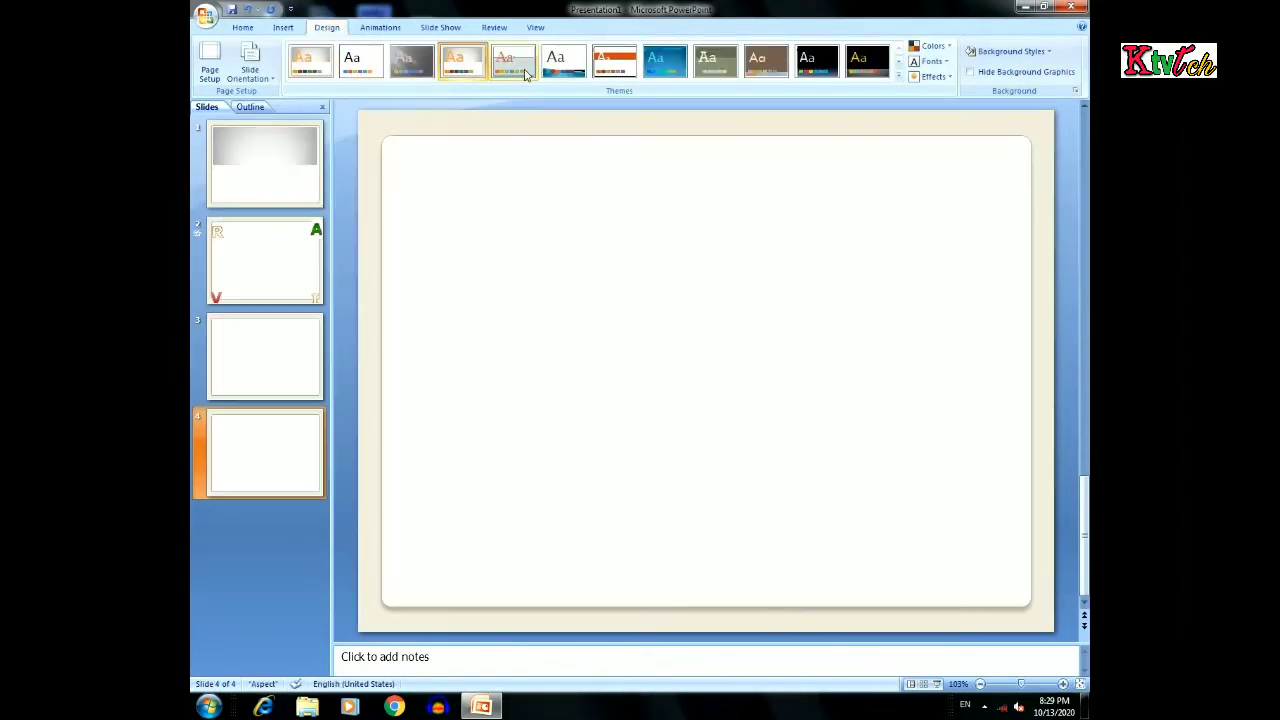
pyautogui.click(562, 66)
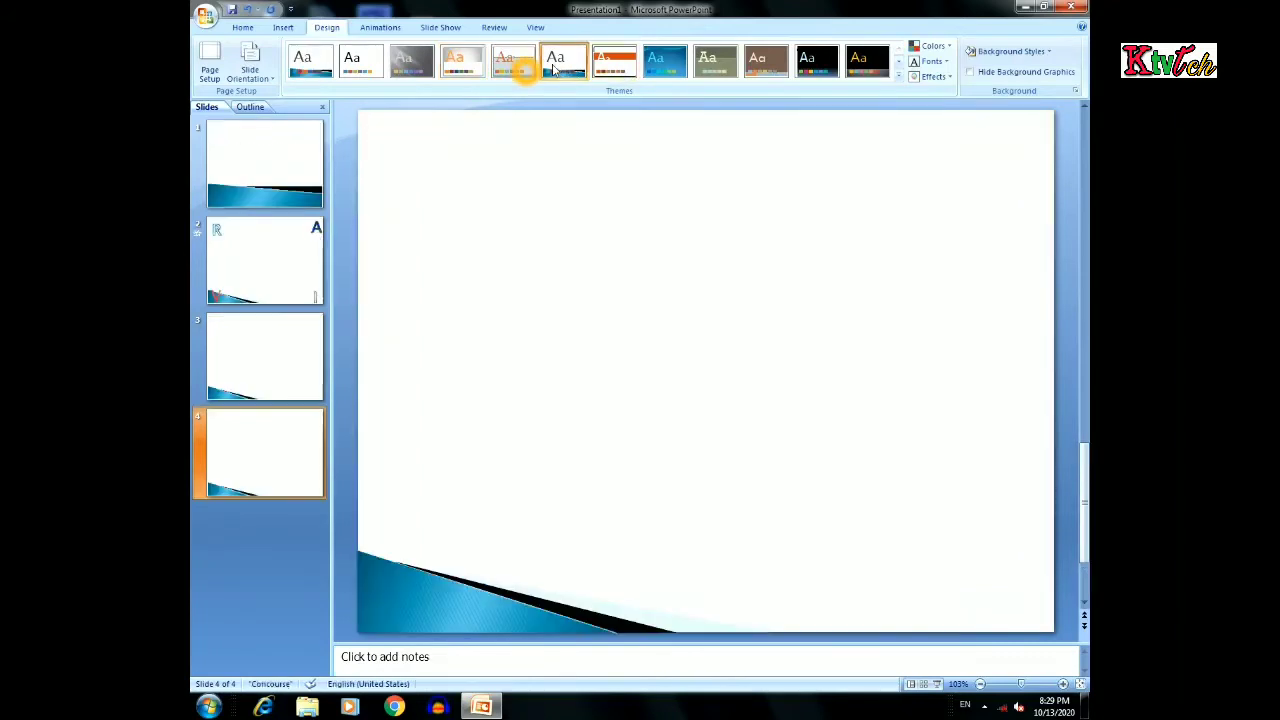
pyautogui.click(614, 62)
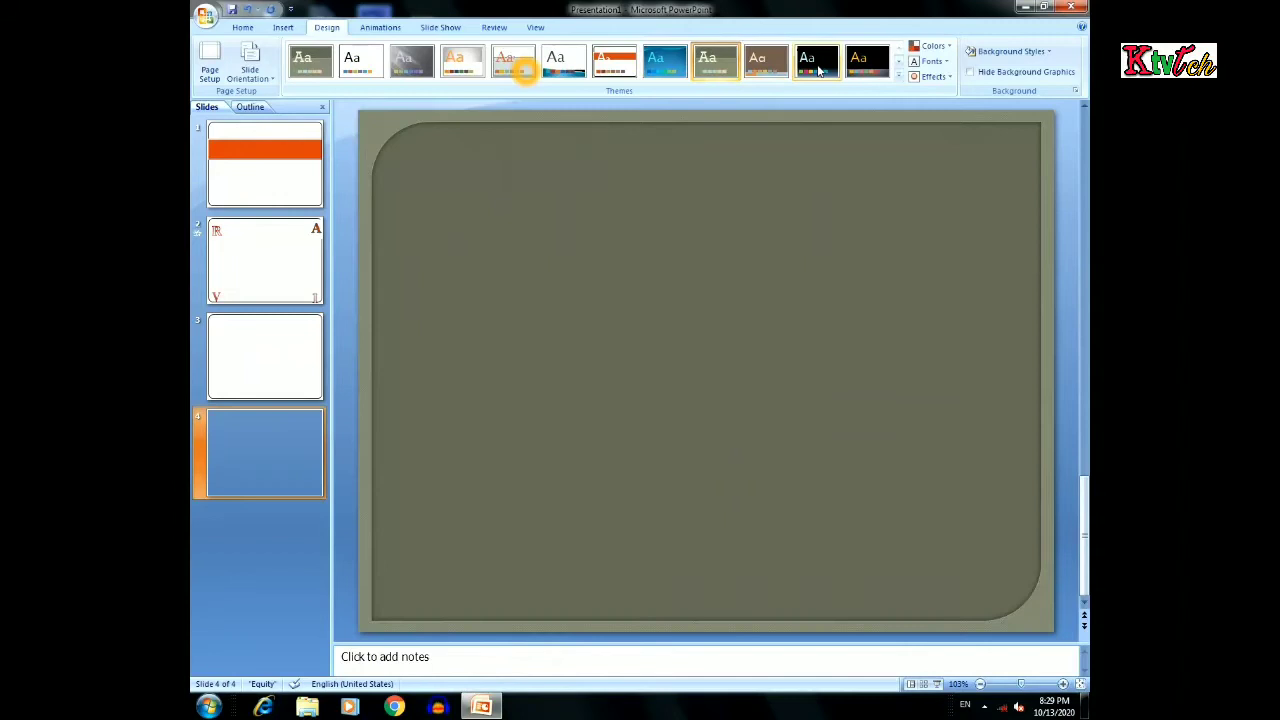
pyautogui.click(812, 64)
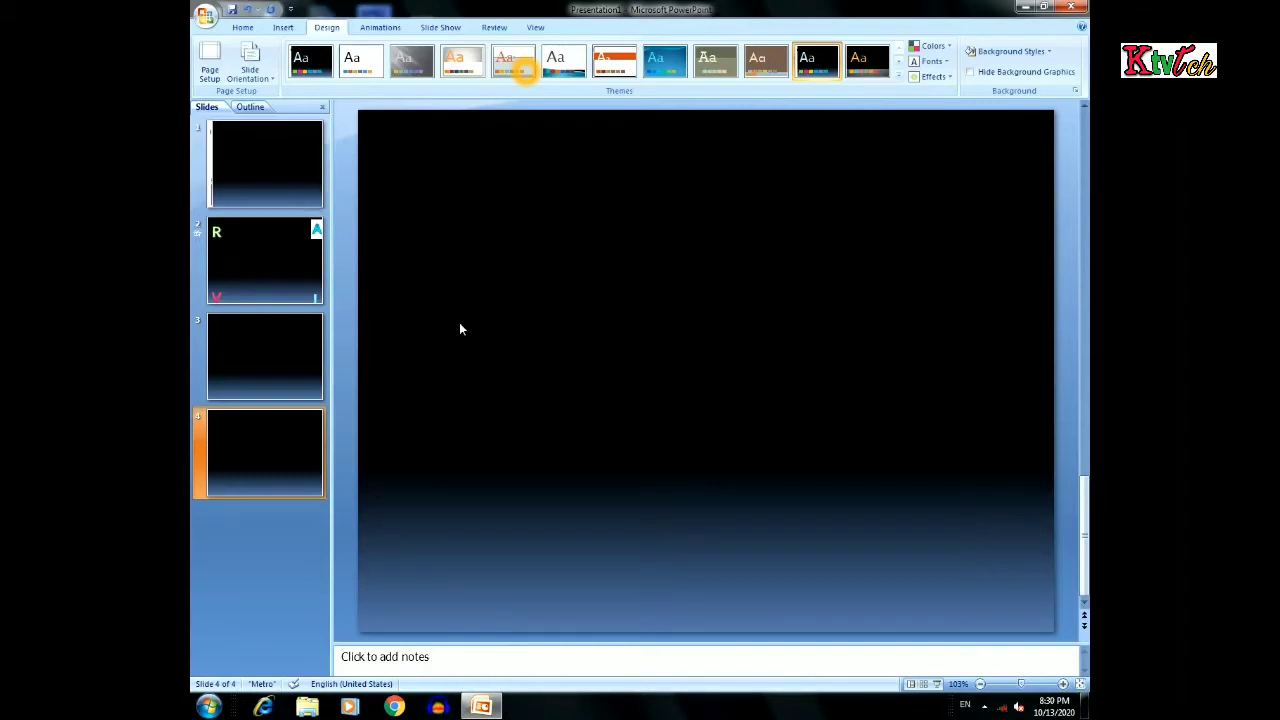
# Insert a pink WordArt letter R on slide 4 and place it in the slide's upper-left corner
pyautogui.click(283, 28)
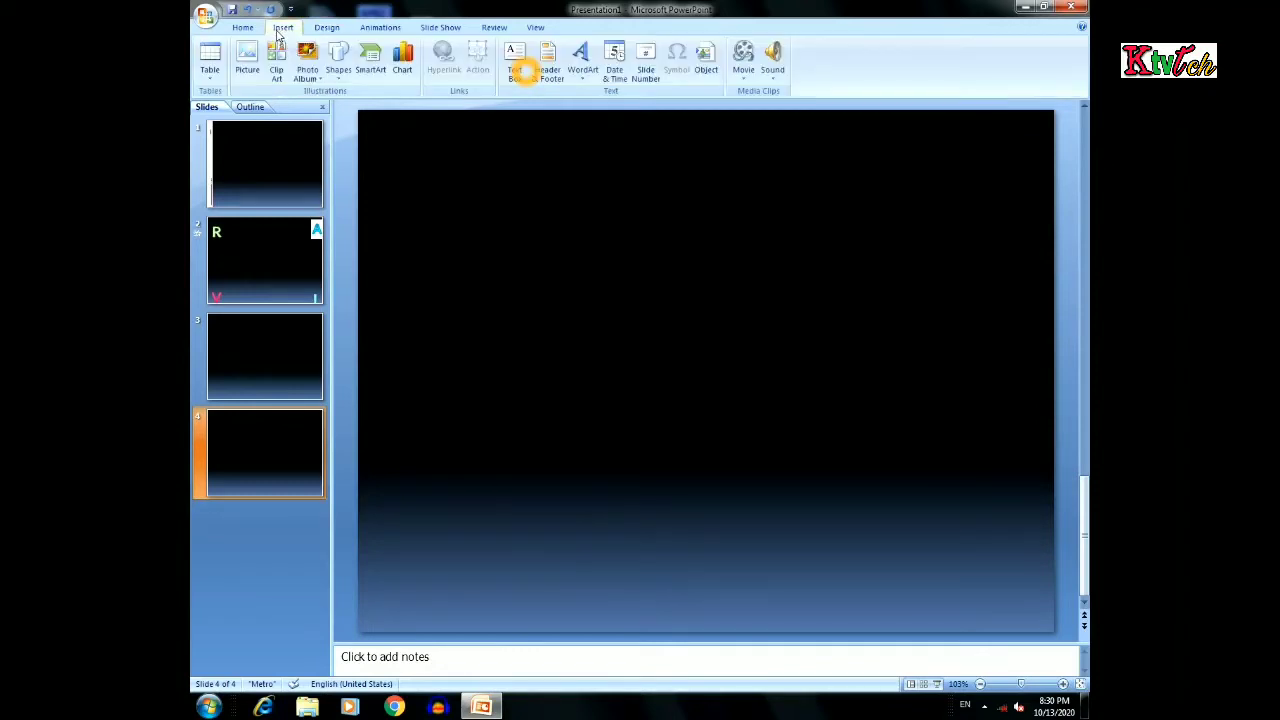
pyautogui.click(587, 78)
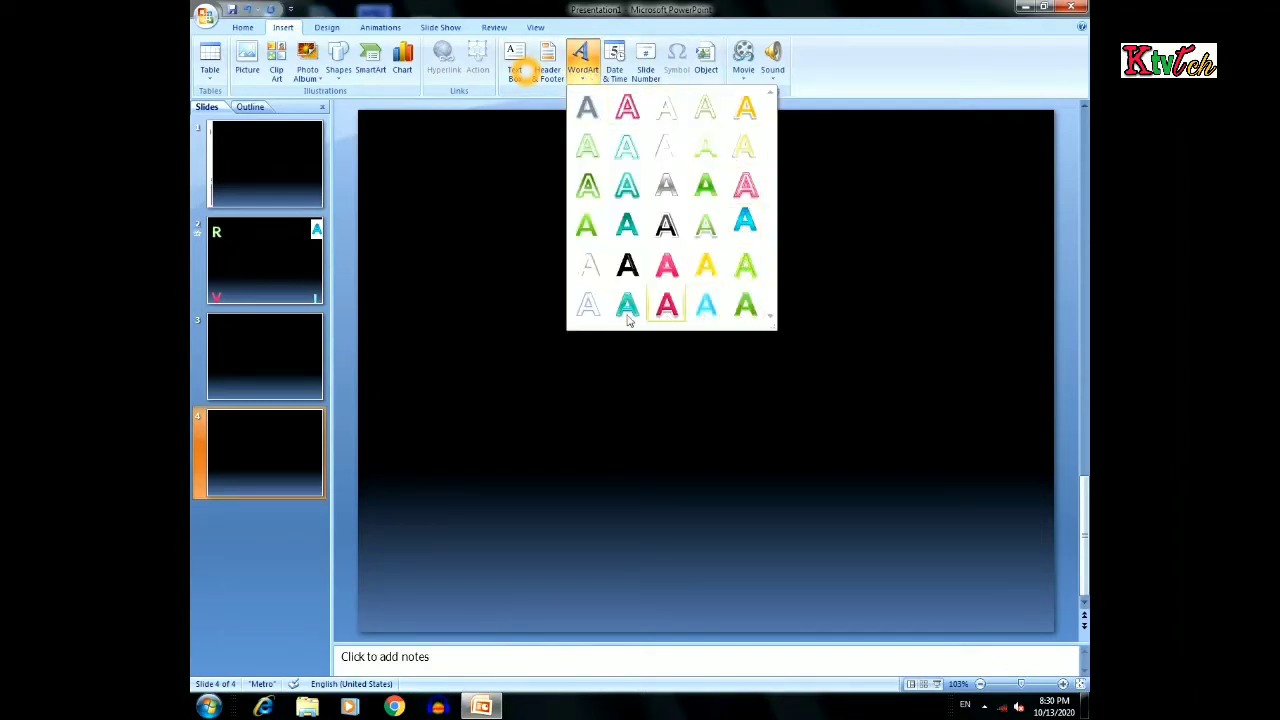
pyautogui.click(663, 266)
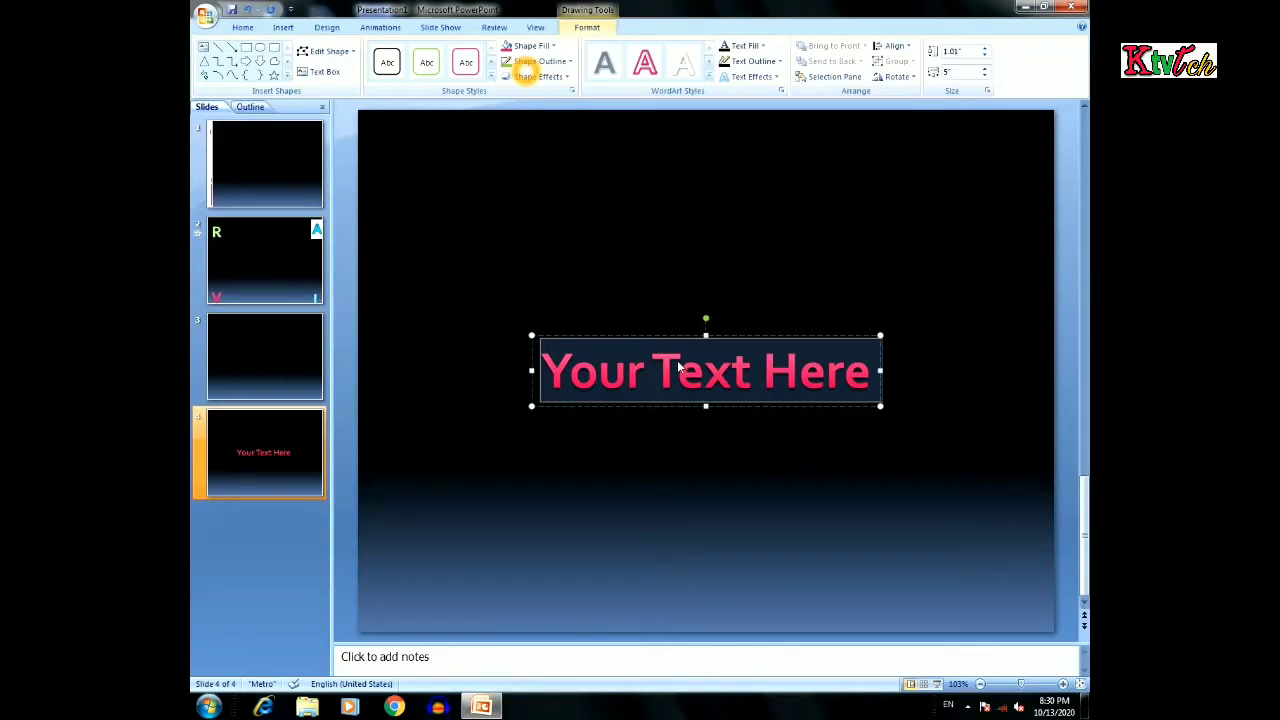
pyautogui.write('R')
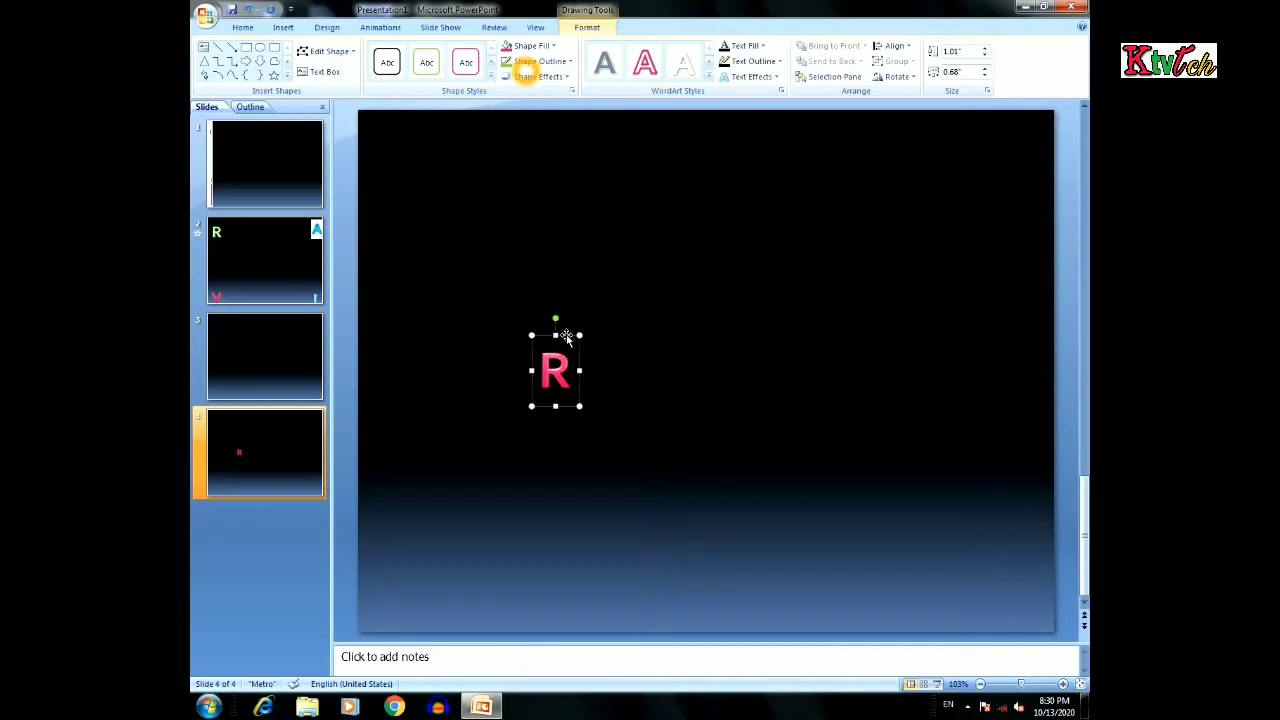
pyautogui.moveTo(566, 337); pyautogui.dragTo(410, 136)
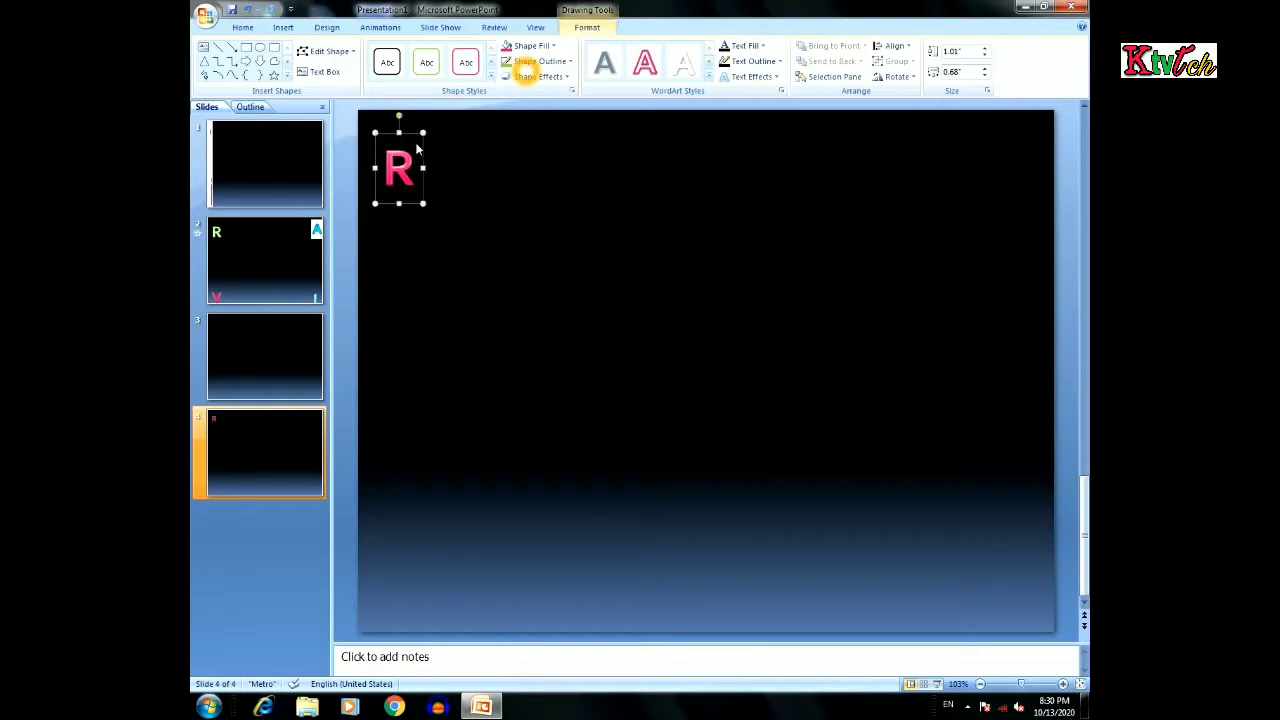
# Set the font size of the WordArt letter R to 88
pyautogui.click(455, 184)
pyautogui.click(413, 175)
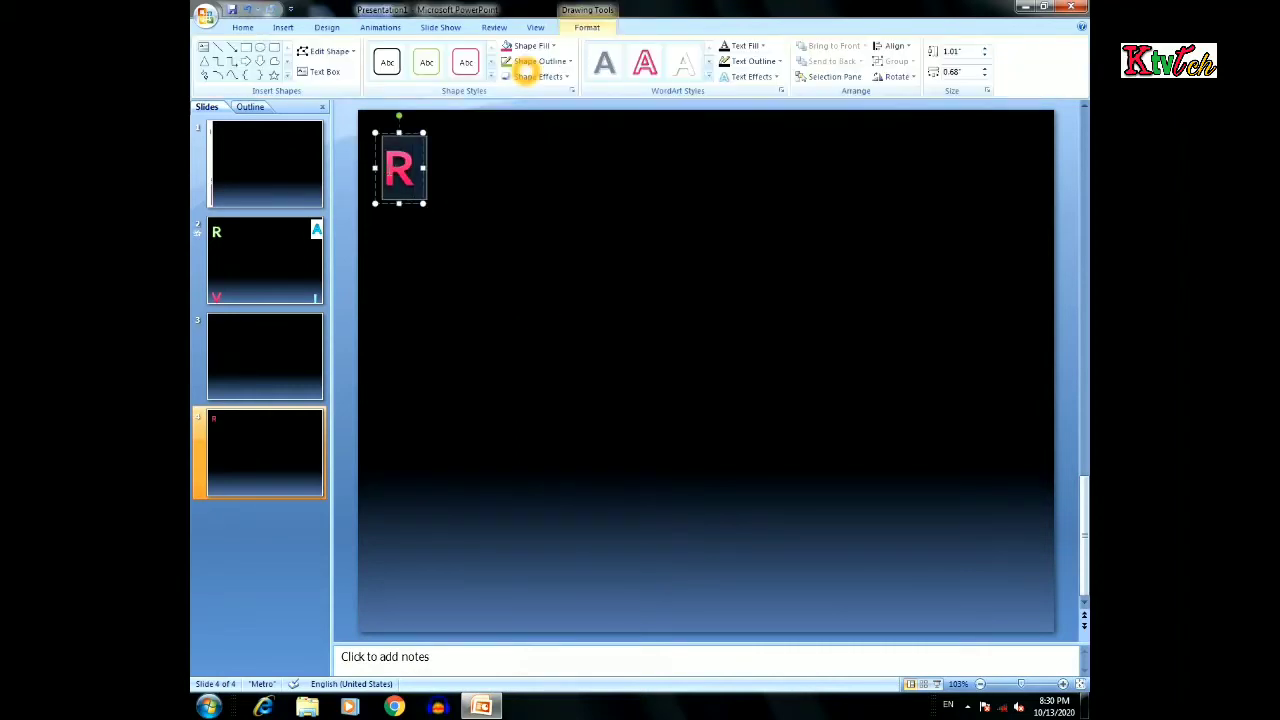
pyautogui.click(443, 187)
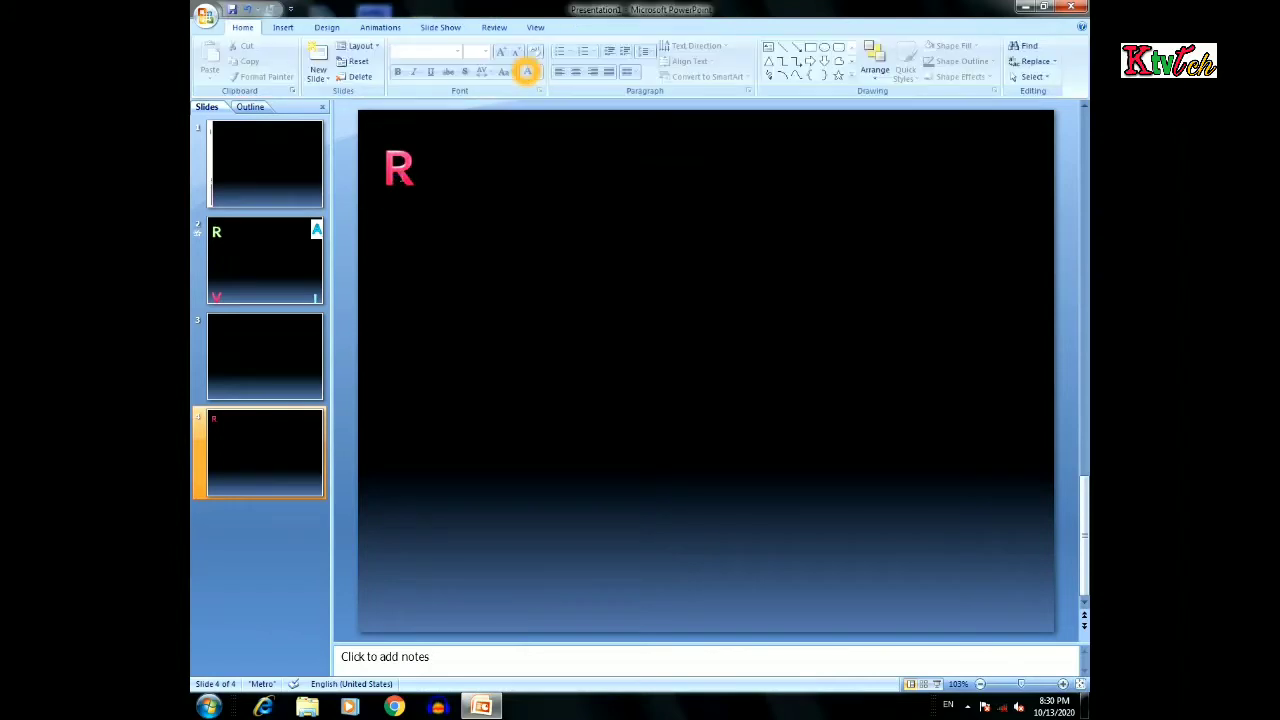
pyautogui.click(407, 178)
pyautogui.doubleClick(399, 168)
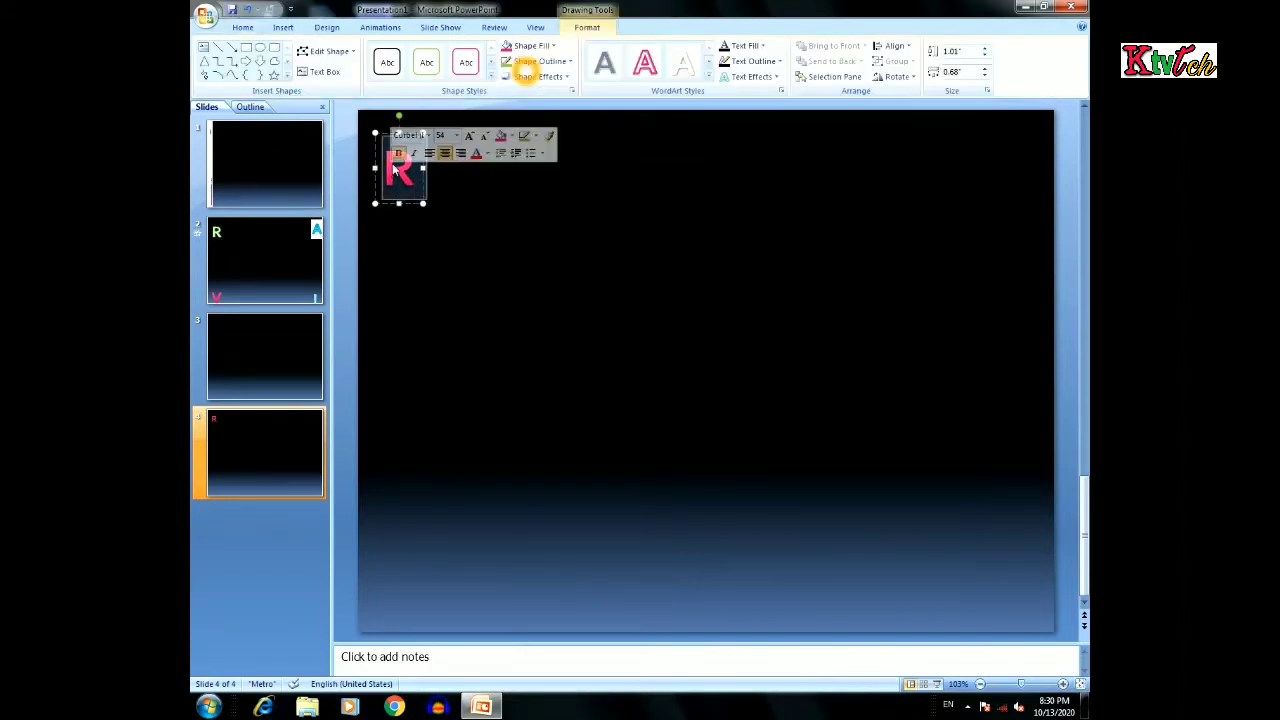
pyautogui.click(246, 29)
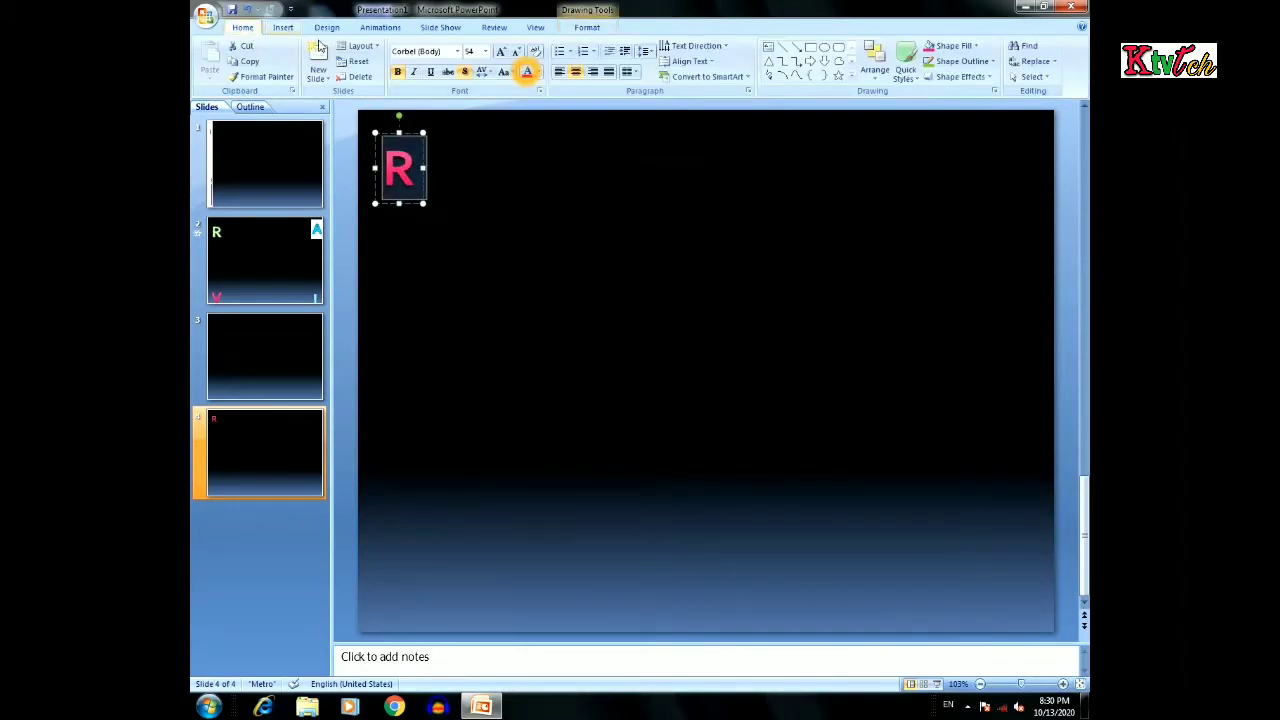
pyautogui.click(486, 52)
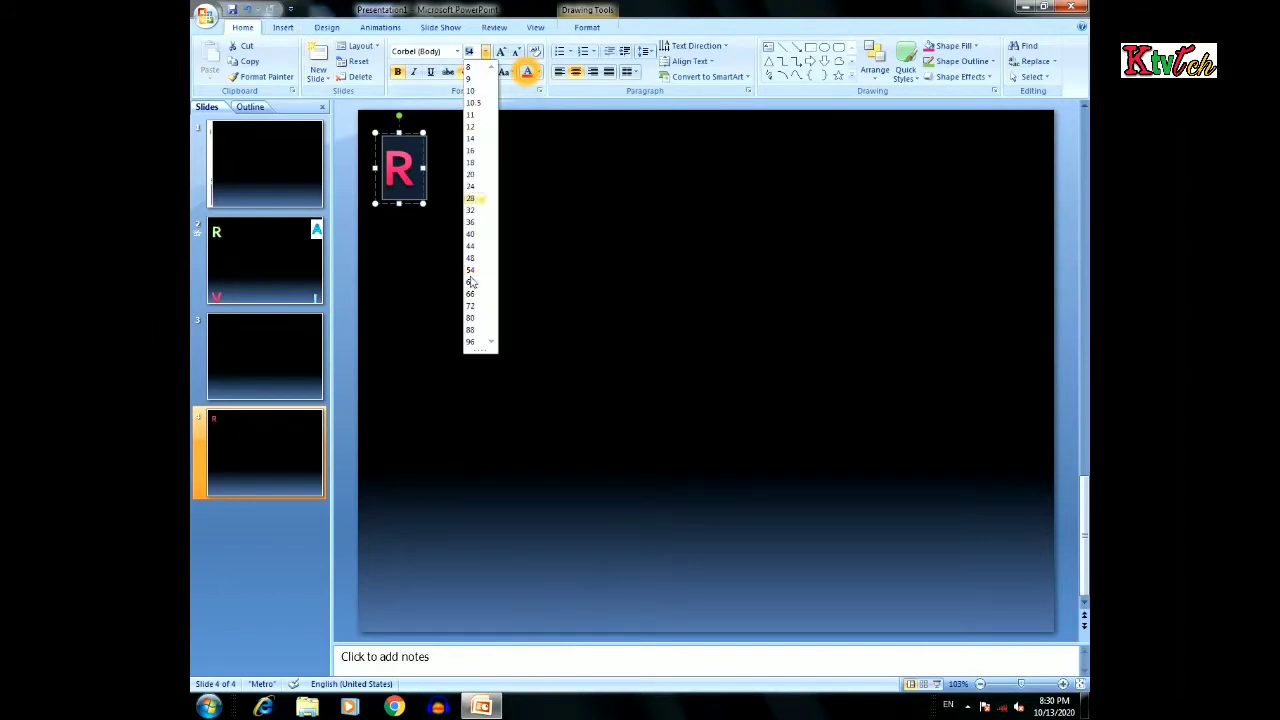
pyautogui.click(473, 331)
pyautogui.click(508, 231)
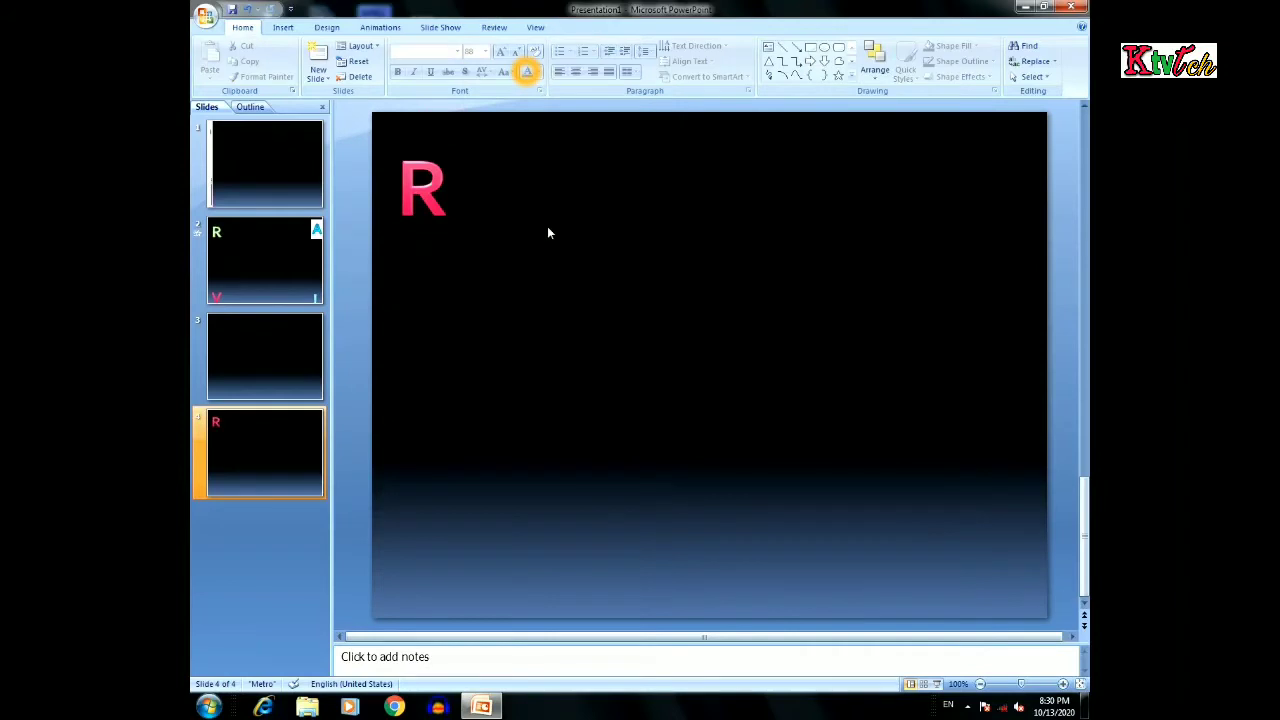
# Duplicate the WordArt letter R by copying and pasting, and place the copy in the slide's upper-right corner
pyautogui.click(446, 207)
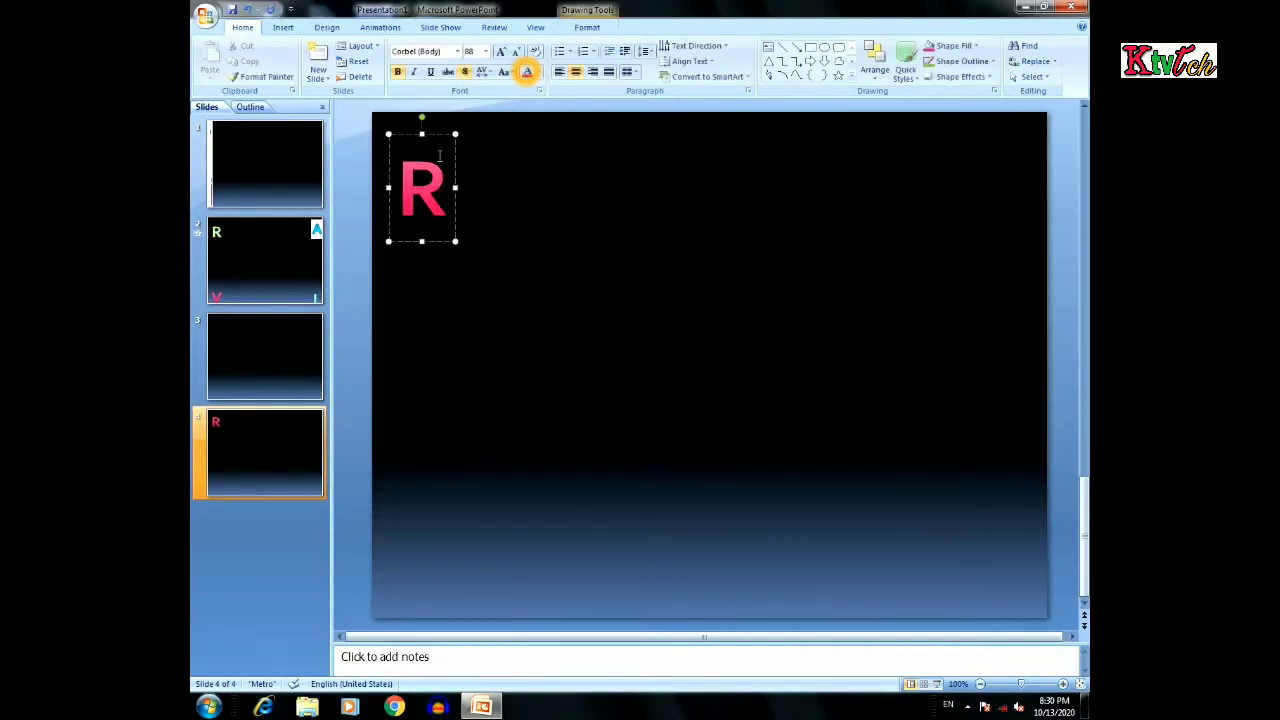
pyautogui.rightClick(435, 137)
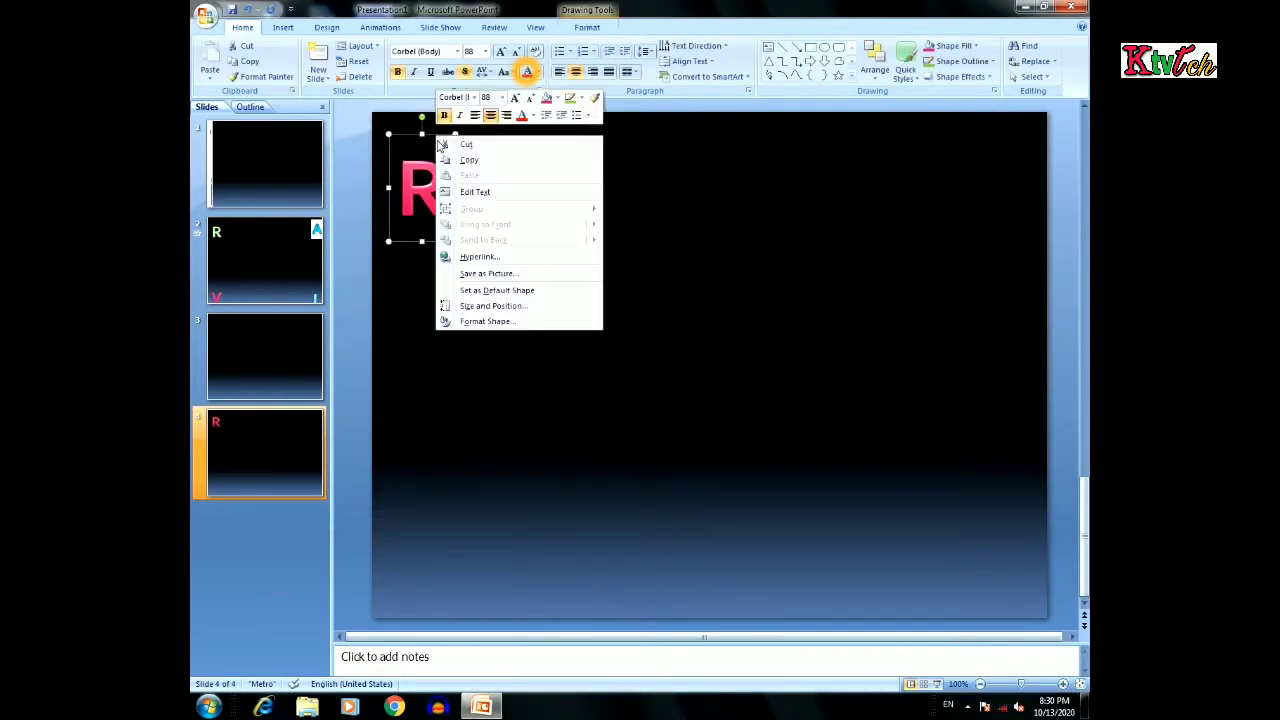
pyautogui.click(450, 160)
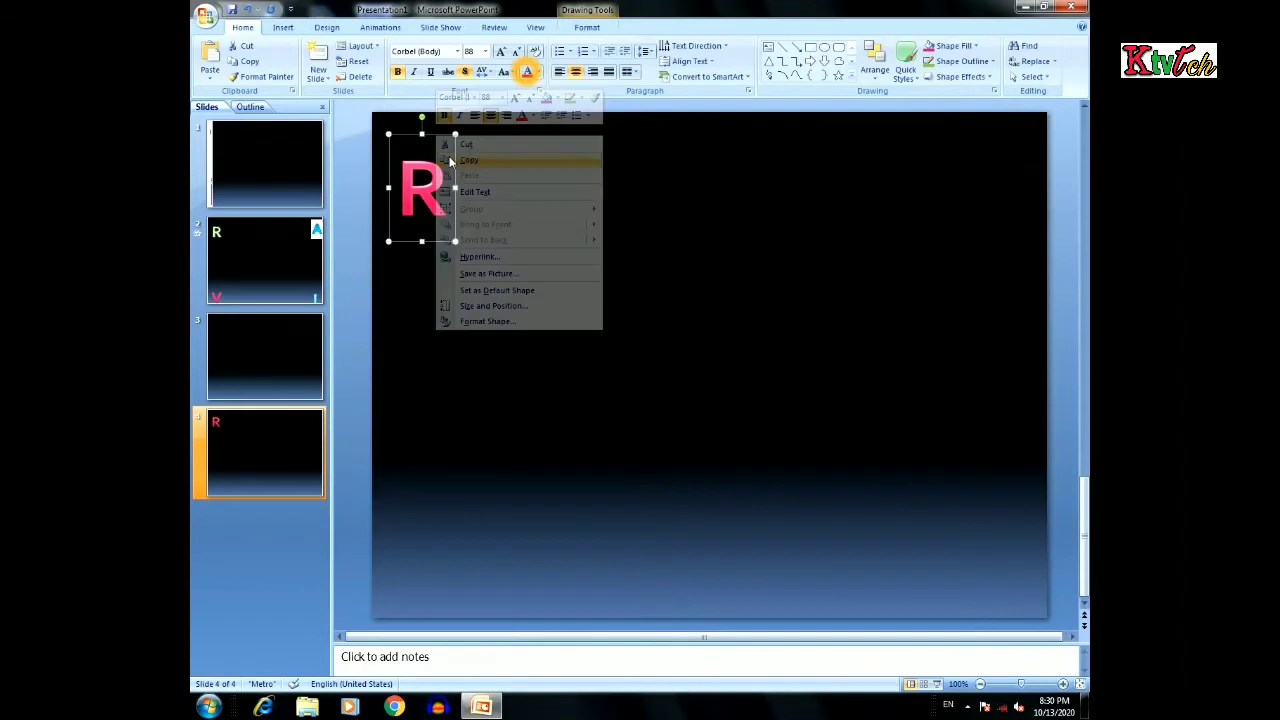
pyautogui.click(898, 165)
pyautogui.rightClick(898, 165)
pyautogui.click(930, 210)
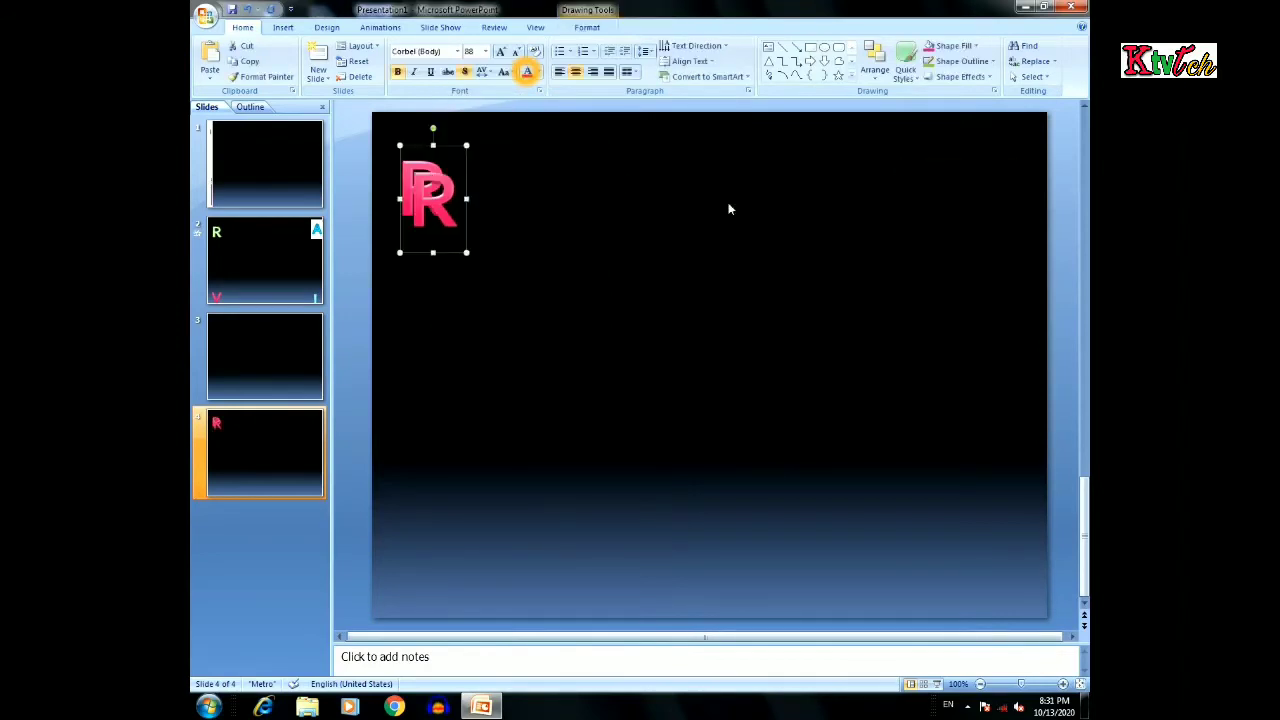
pyautogui.moveTo(455, 146); pyautogui.dragTo(1014, 122)
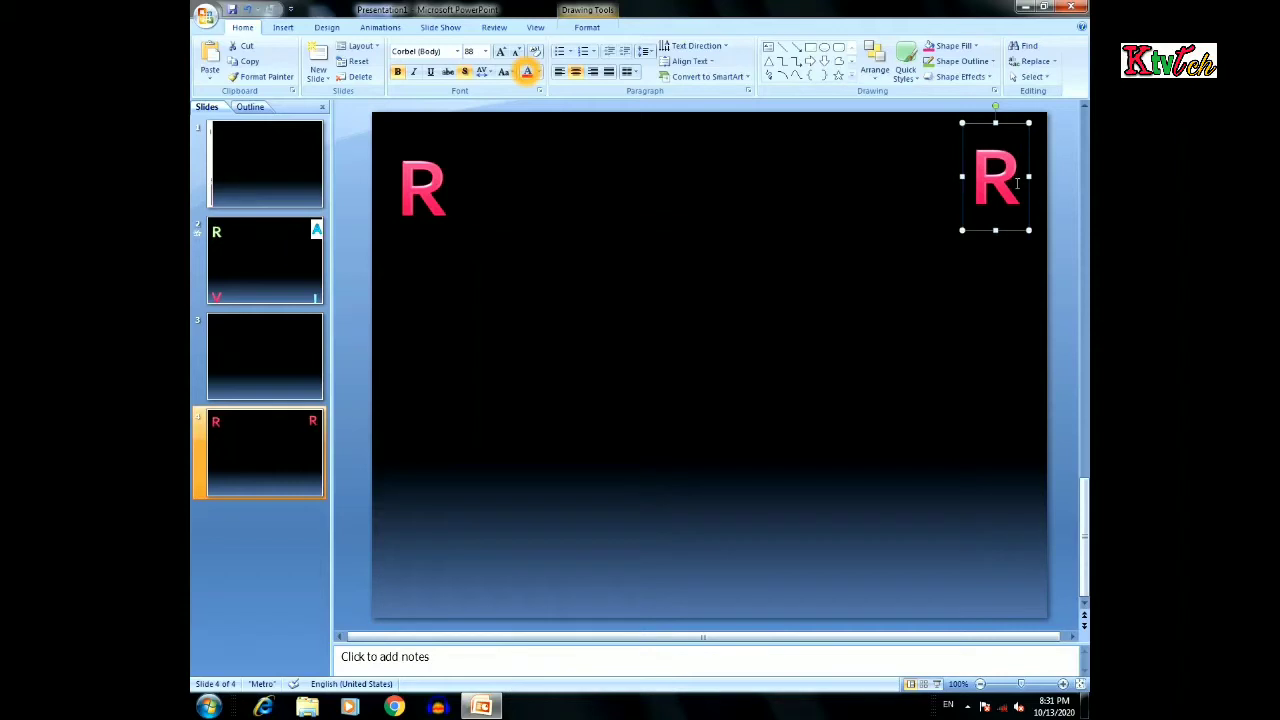
# Replace the text of the copied WordArt in the slide's upper-right corner with the letter A
pyautogui.doubleClick(1020, 196)
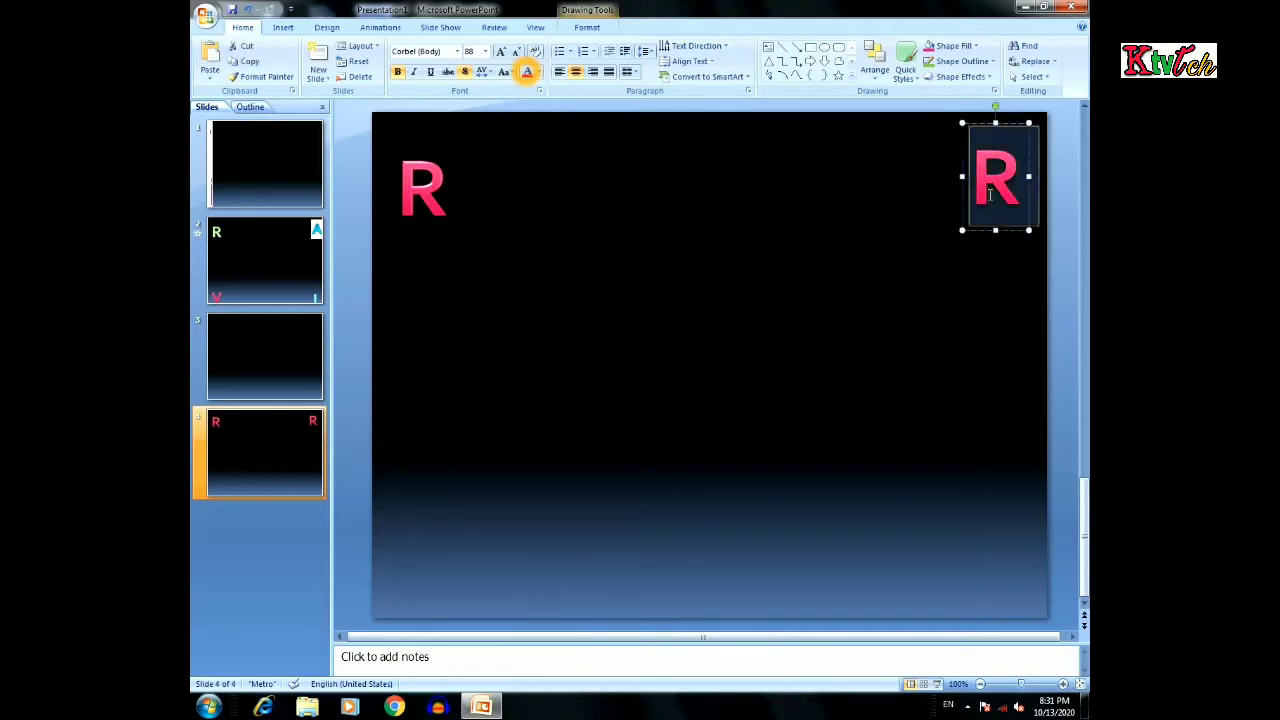
pyautogui.click(1013, 191)
pyautogui.moveTo(1013, 191); pyautogui.dragTo(982, 191)
pyautogui.write('A')
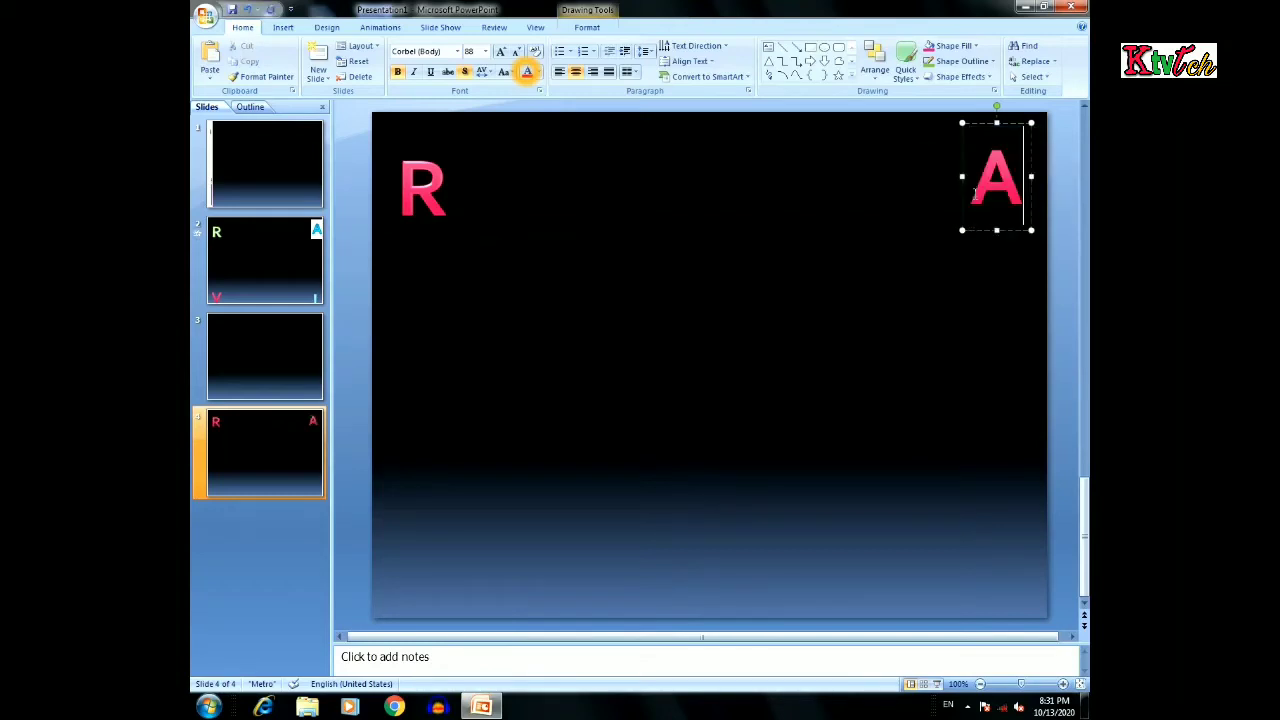
pyautogui.click(994, 260)
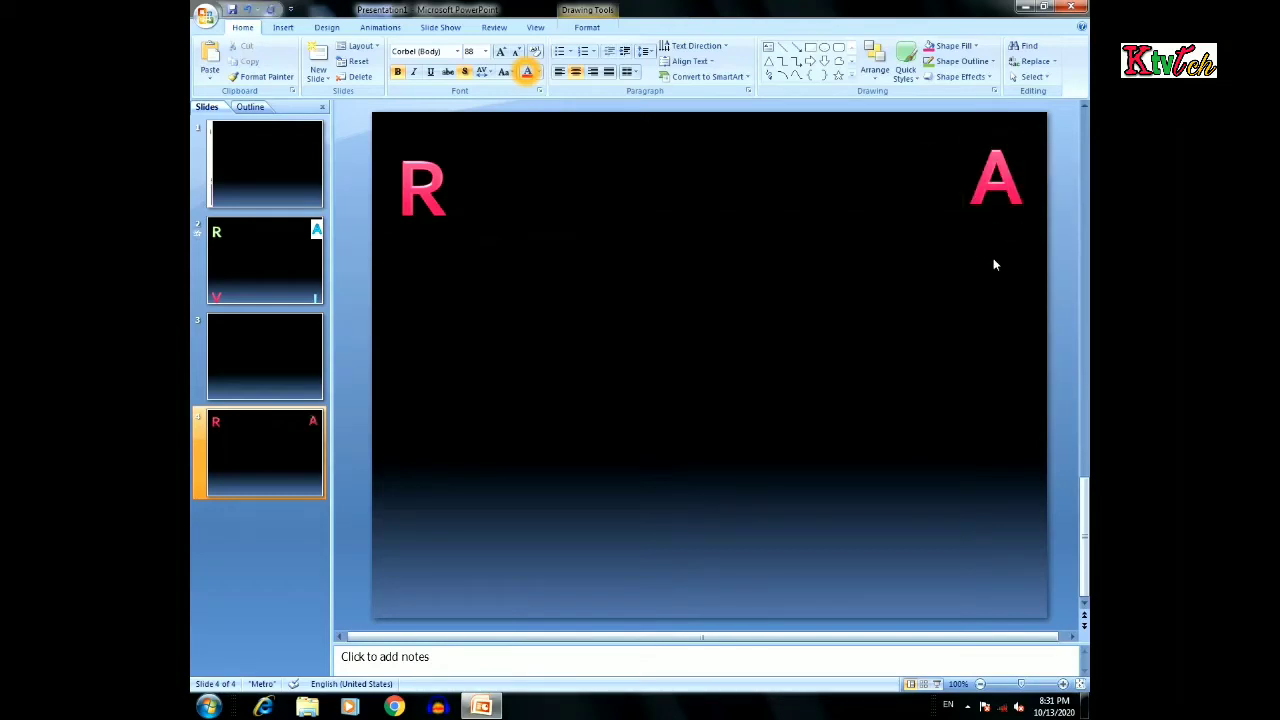
pyautogui.click(1004, 201)
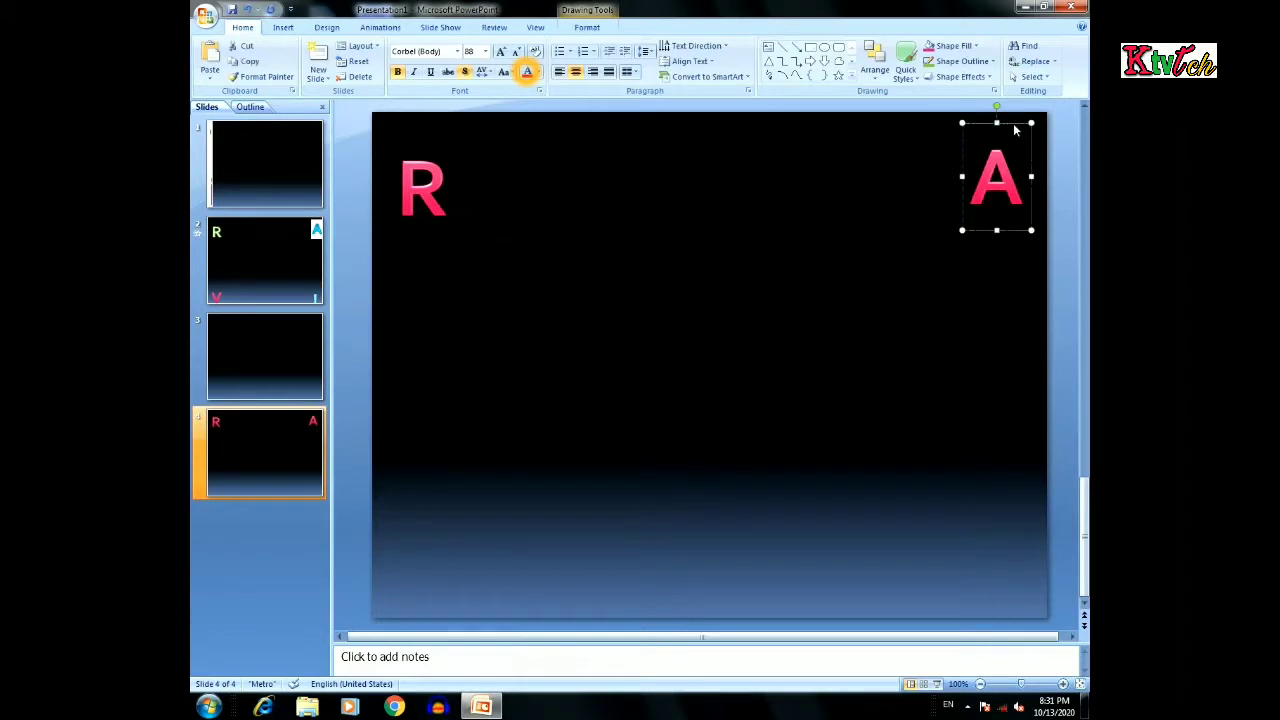
# Paste another copy of the WordArt letter R and place it in the slide's lower-left corner
pyautogui.rightClick(1014, 126)
pyautogui.click(605, 466)
pyautogui.hotkey('ctrl', 'v')
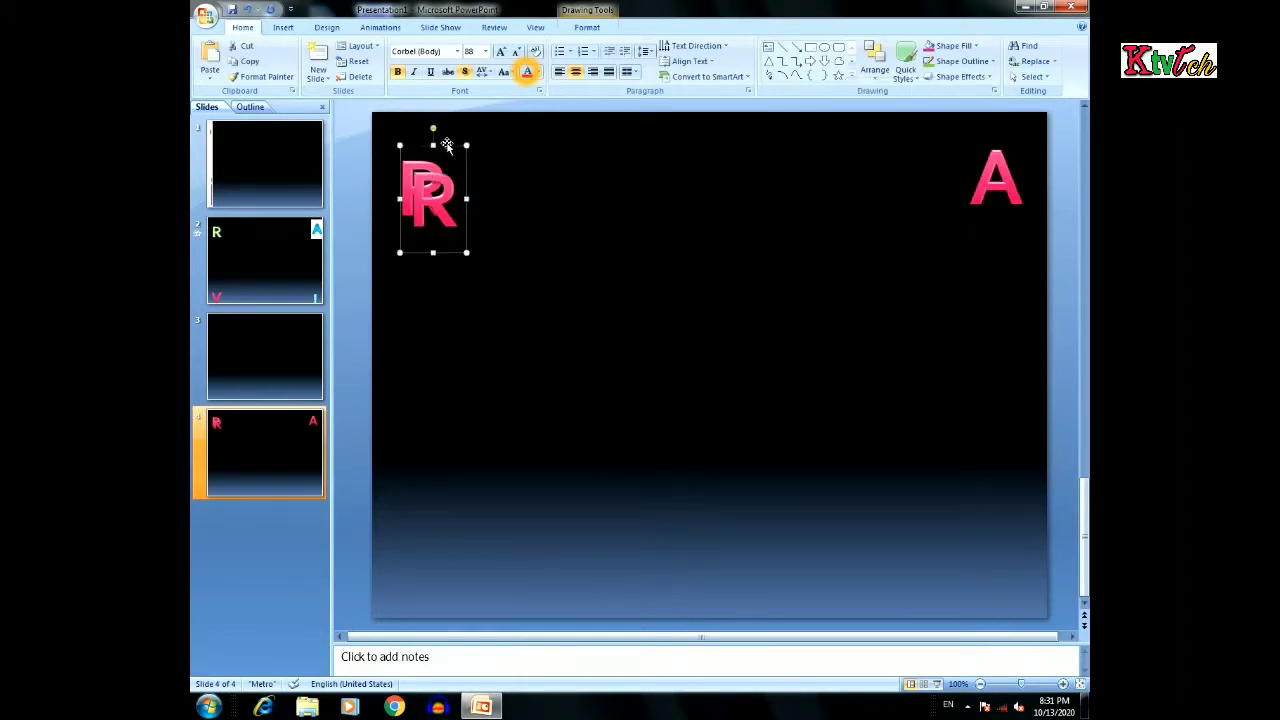
pyautogui.moveTo(446, 137); pyautogui.dragTo(443, 518)
pyautogui.moveTo(436, 502); pyautogui.dragTo(440, 490)
# Replace the text of the WordArt in the slide's lower-left corner with the letter V
pyautogui.doubleClick(428, 545)
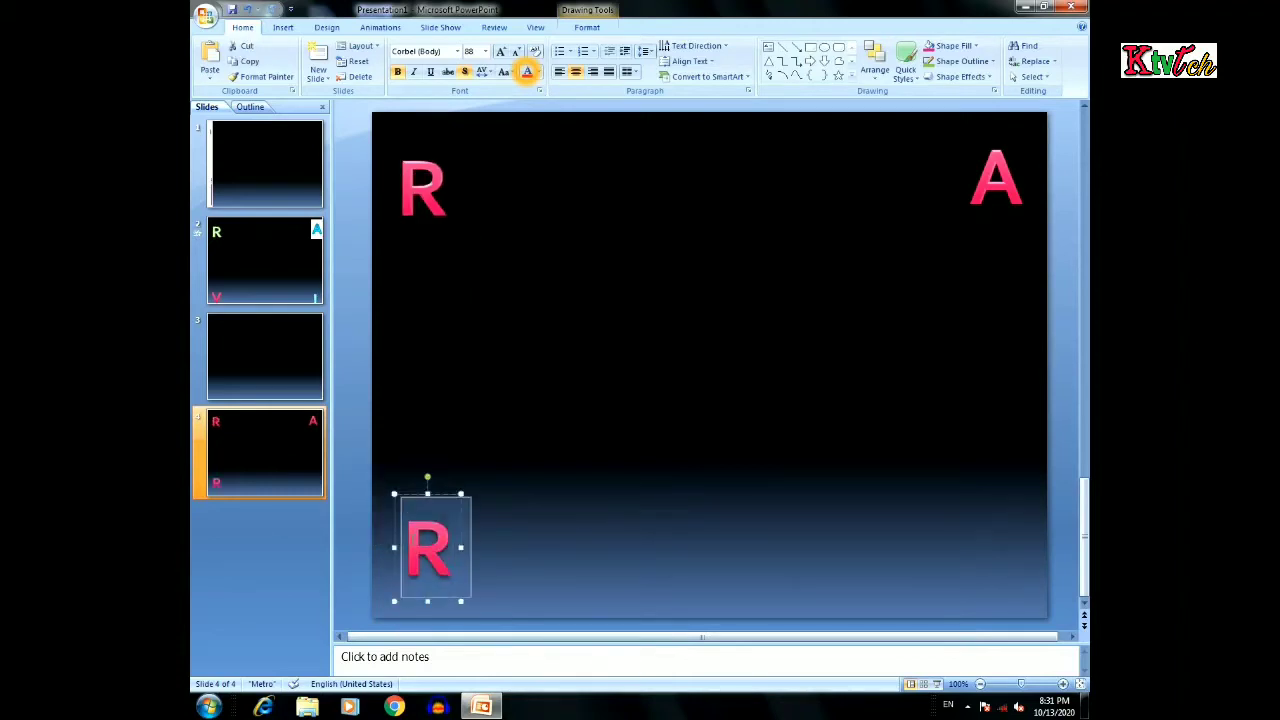
pyautogui.write('V')
pyautogui.click(508, 487)
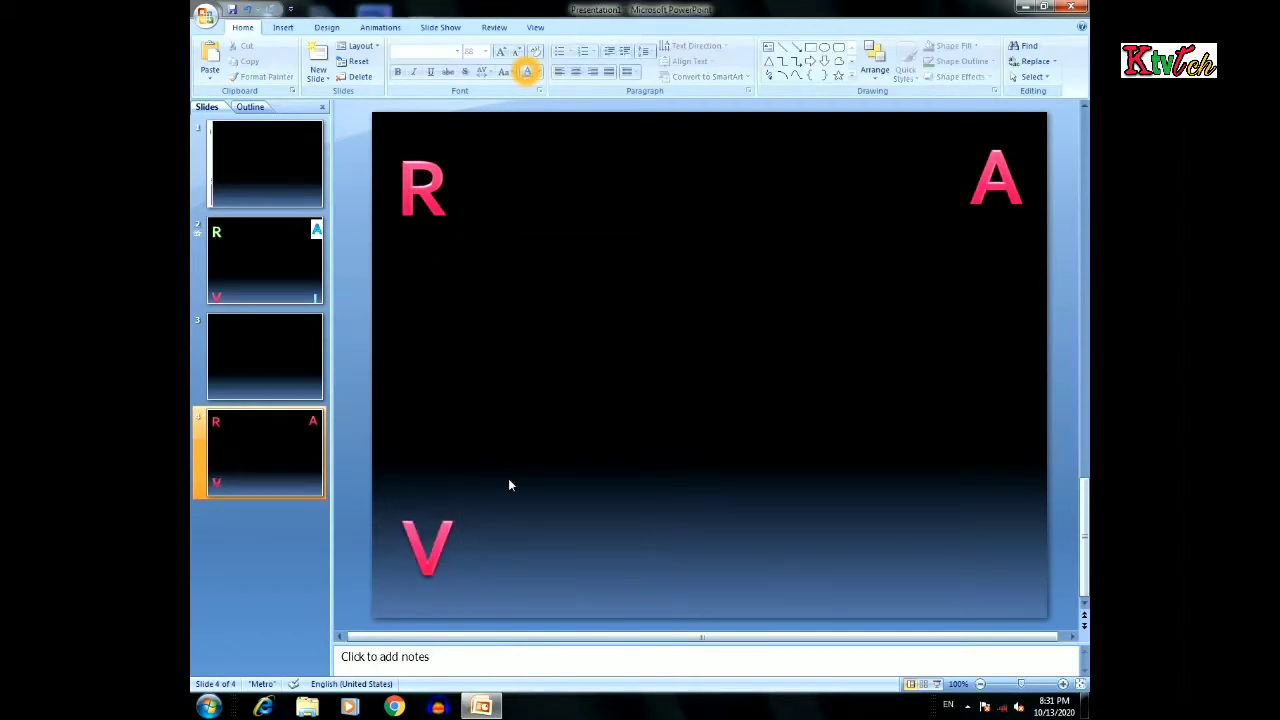
# Add one more copy of the WordArt letter R in the slide's lower-right corner and change its text to I
pyautogui.hotkey('ctrl', 'd')
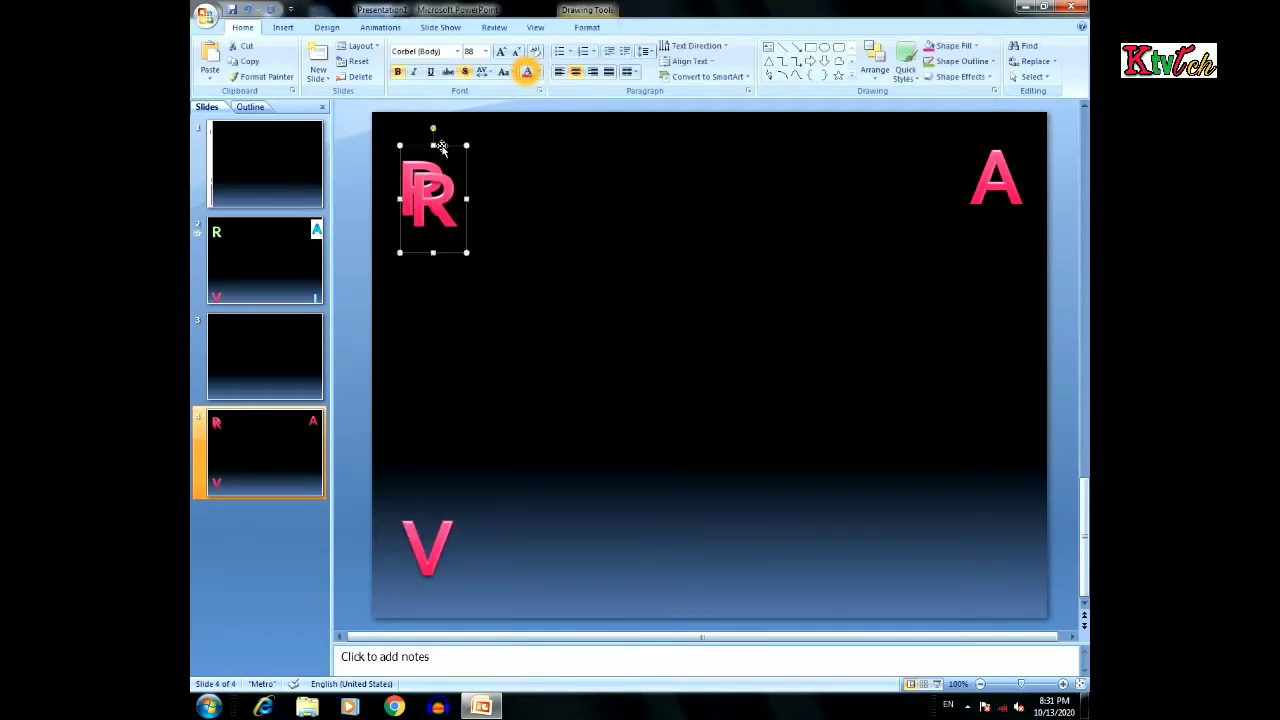
pyautogui.moveTo(530, 212); pyautogui.dragTo(1001, 487)
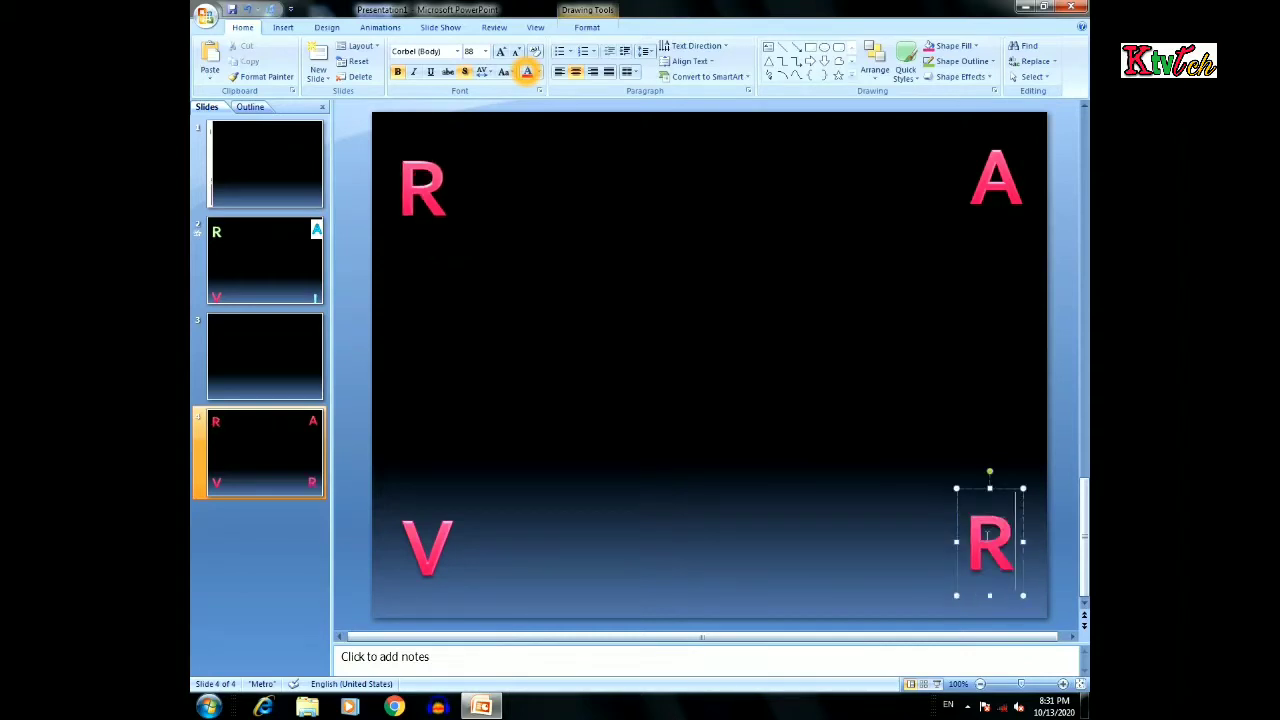
pyautogui.doubleClick(975, 543)
pyautogui.write('I')
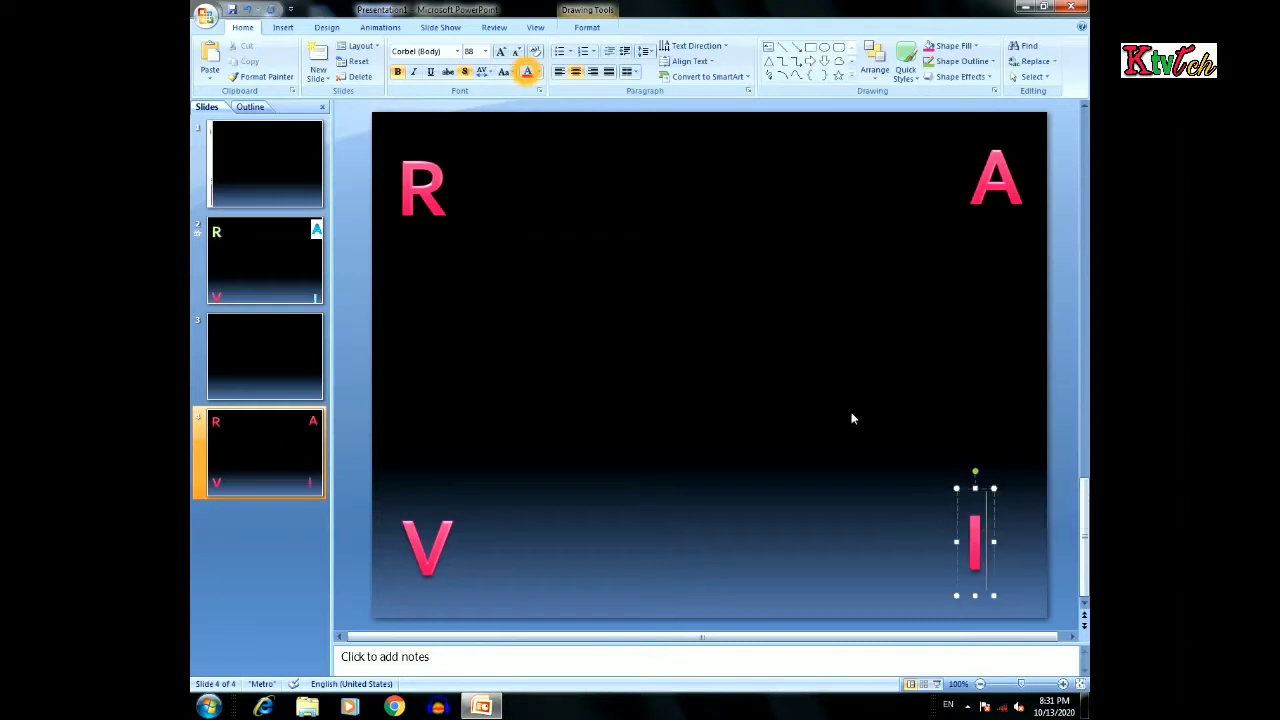
pyautogui.click(464, 336)
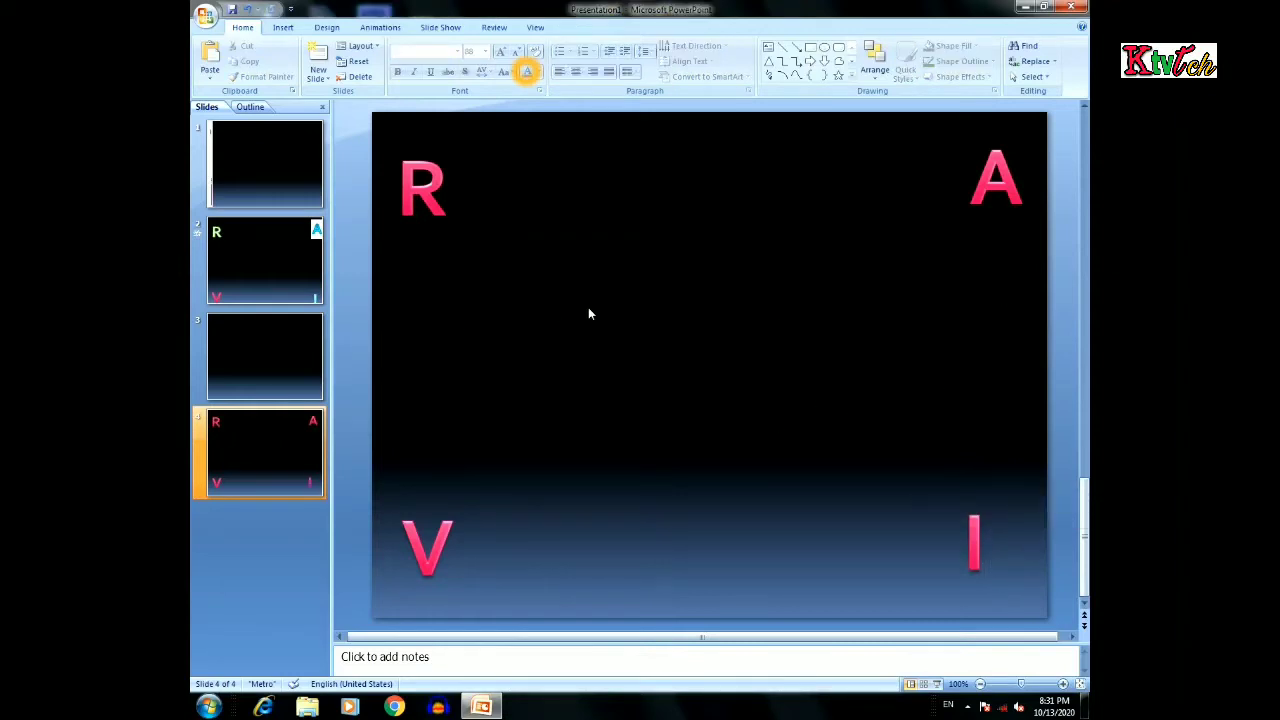
# Try the plain white and pink outlined WordArt styles on the upper-left letter R, and undo the style changes
pyautogui.click(396, 205)
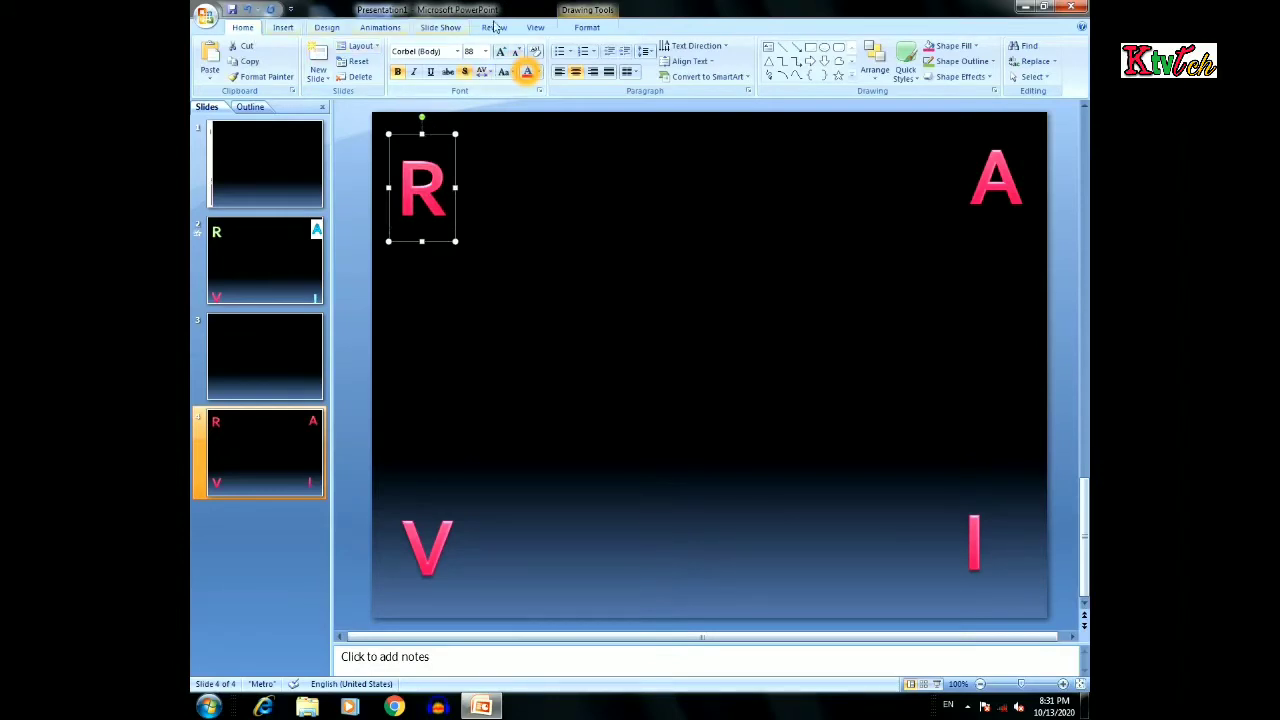
pyautogui.click(586, 28)
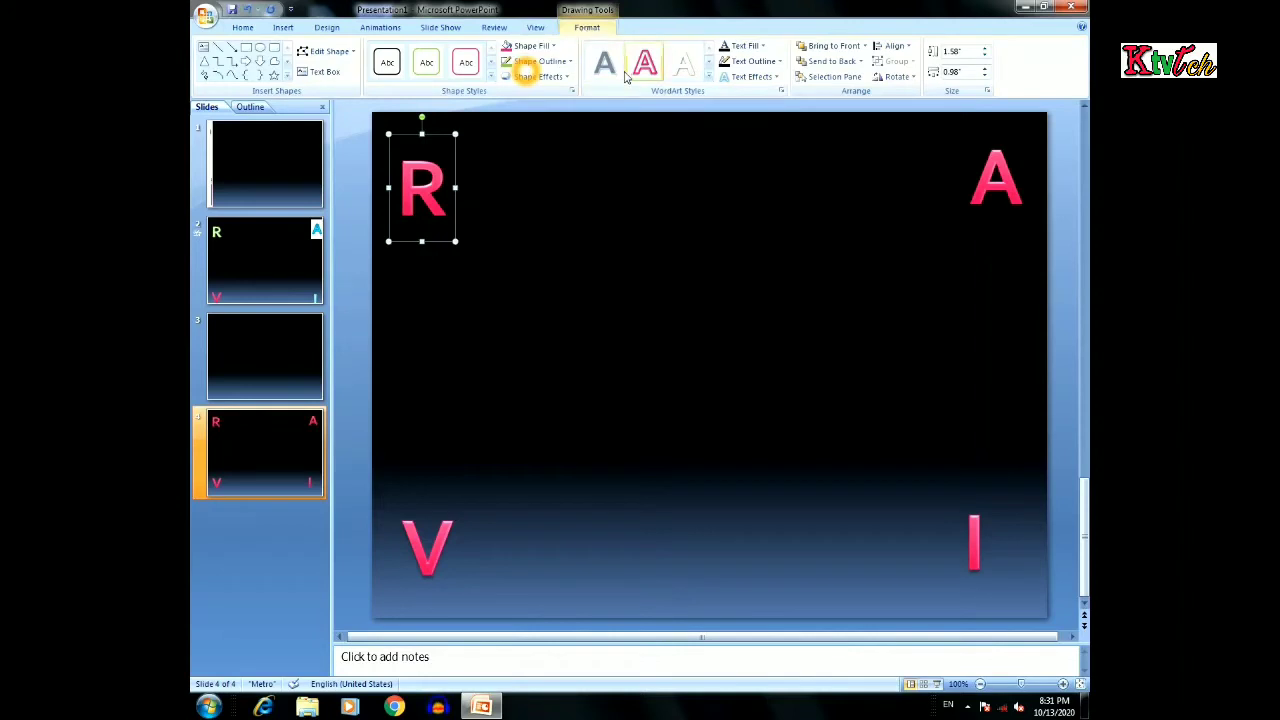
pyautogui.click(688, 70)
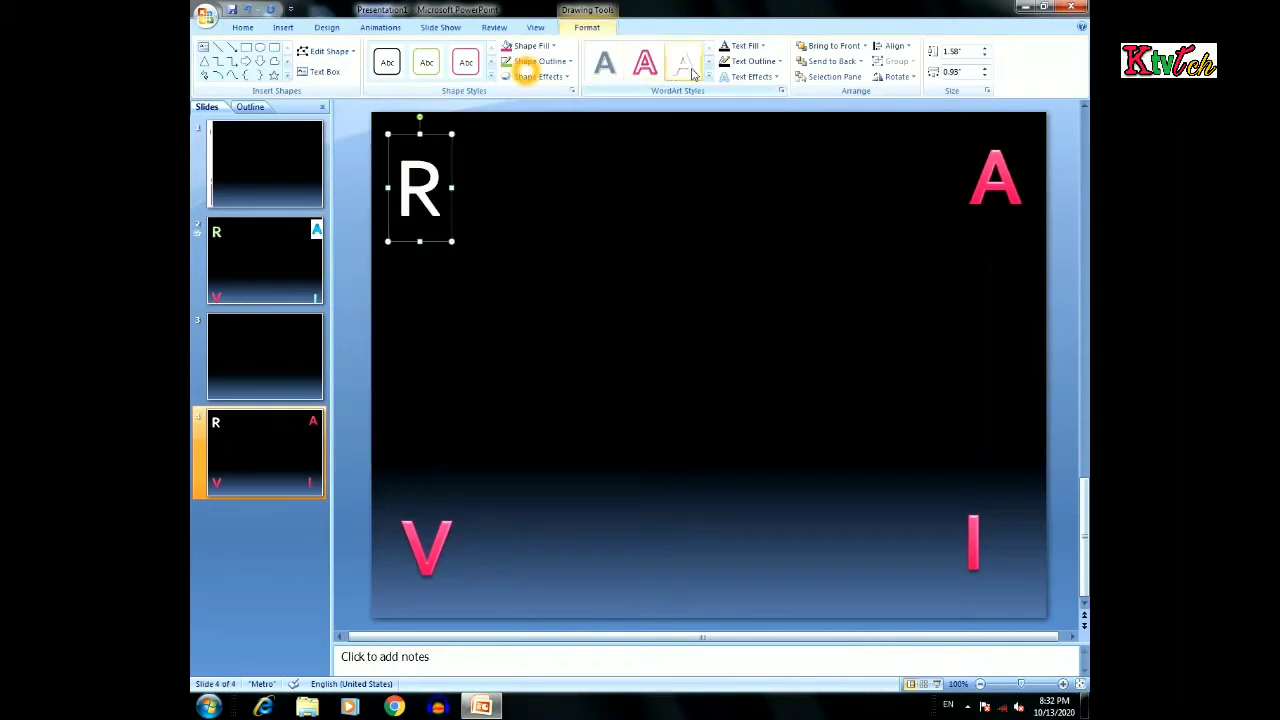
pyautogui.click(616, 73)
pyautogui.hotkey('ctrl', 'z')
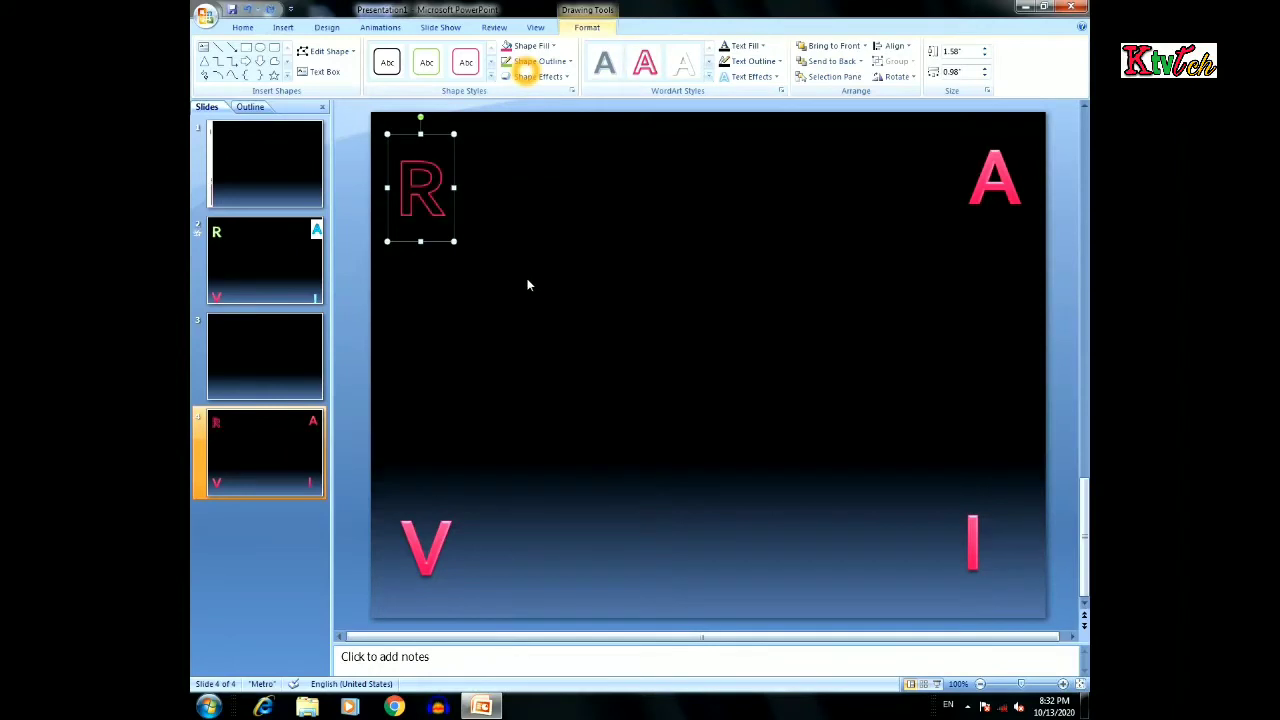
pyautogui.hotkey('ctrl', 'z')
pyautogui.hotkey('ctrl', 'z')
pyautogui.hotkey('ctrl', 'z')
pyautogui.hotkey('ctrl', 'z')
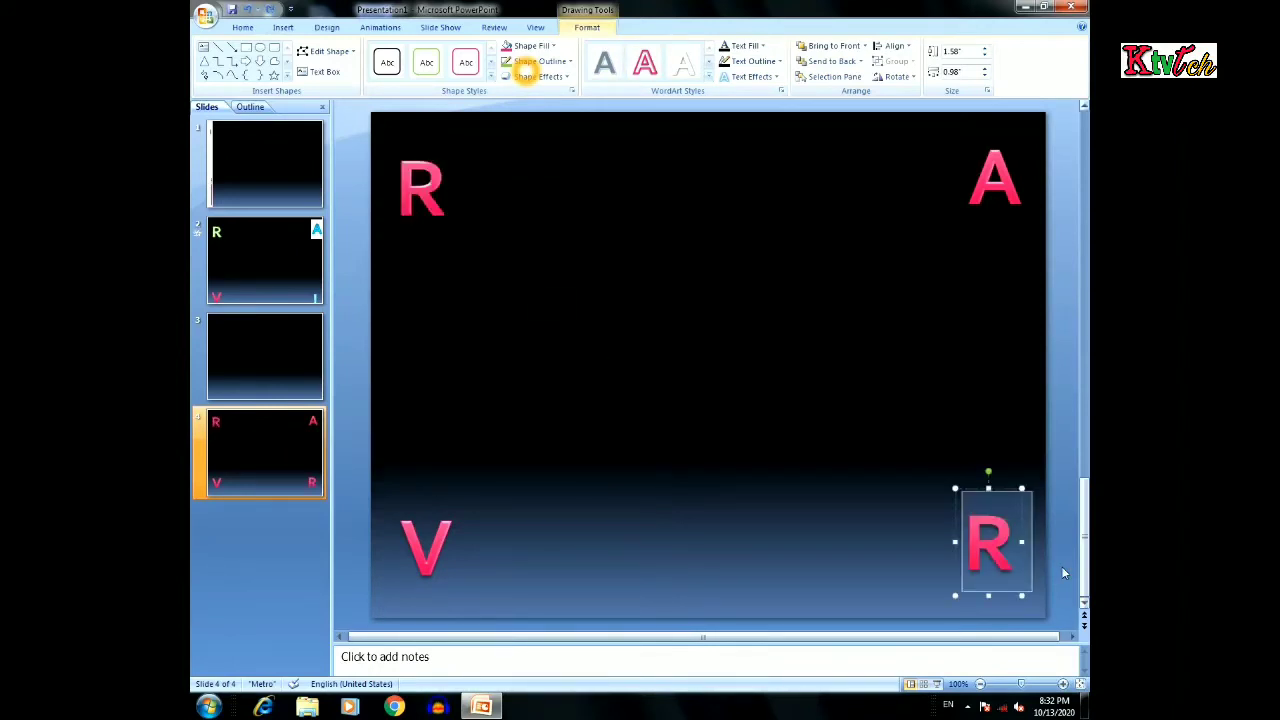
# Change the restored letter R in the slide's lower-right corner to I again
pyautogui.doubleClick(1012, 548)
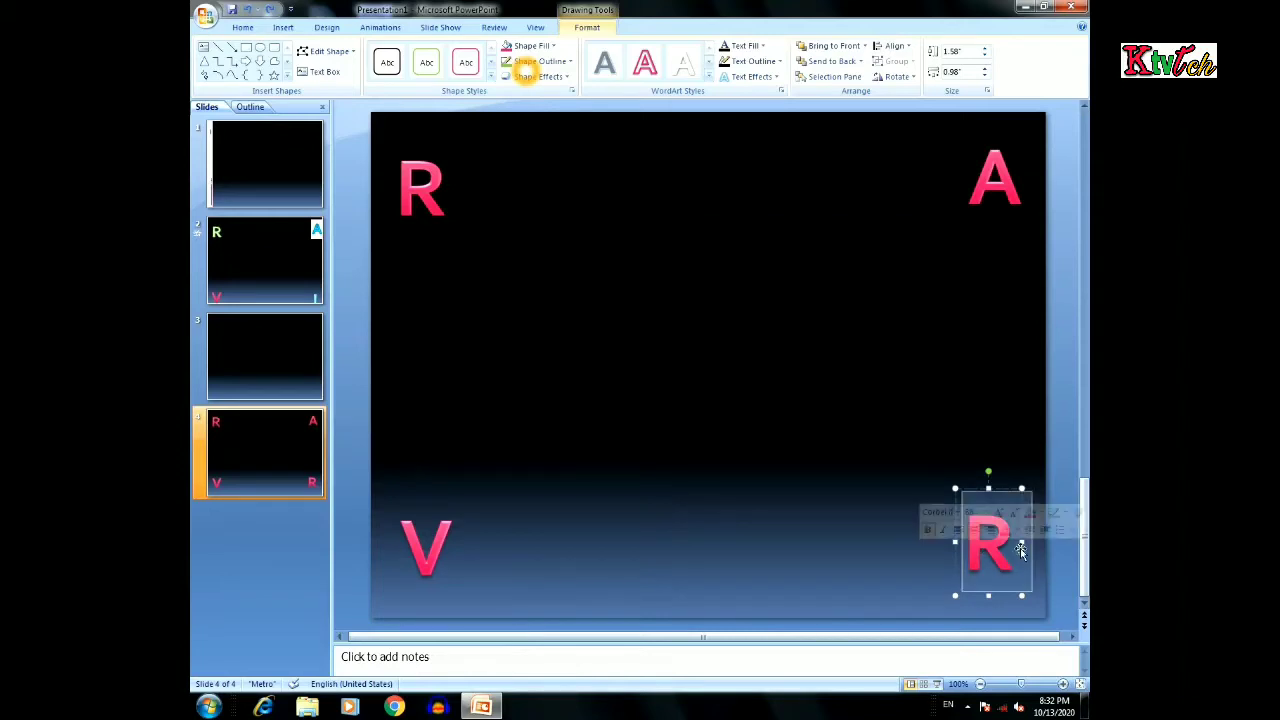
pyautogui.write('I')
pyautogui.click(831, 370)
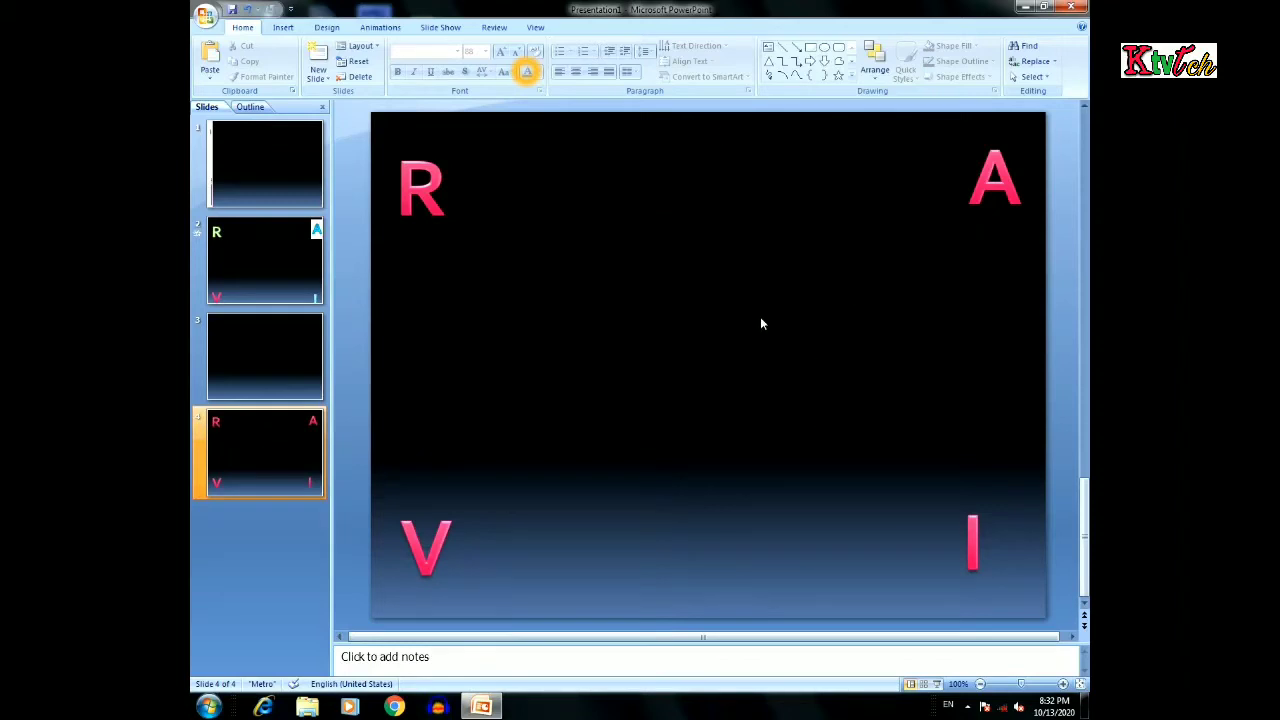
# Open the custom animation settings for the upper-left WordArt letter R
pyautogui.click(445, 207)
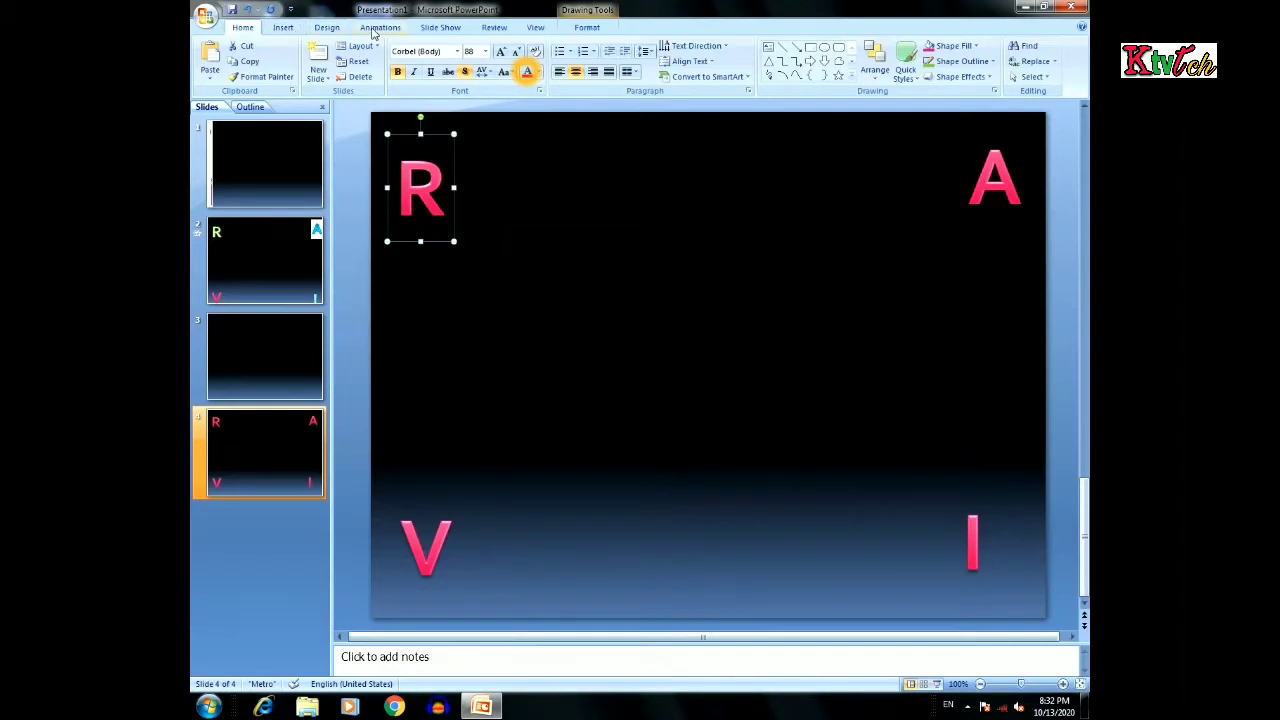
pyautogui.click(379, 27)
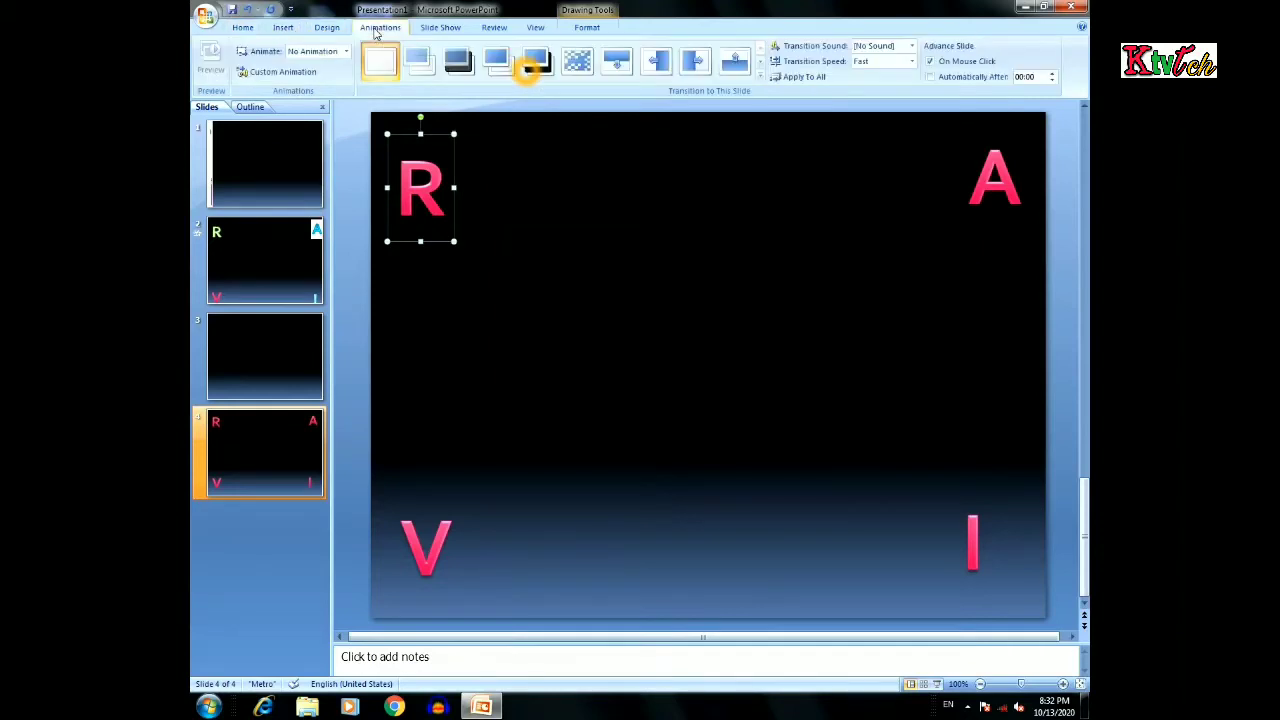
pyautogui.click(307, 79)
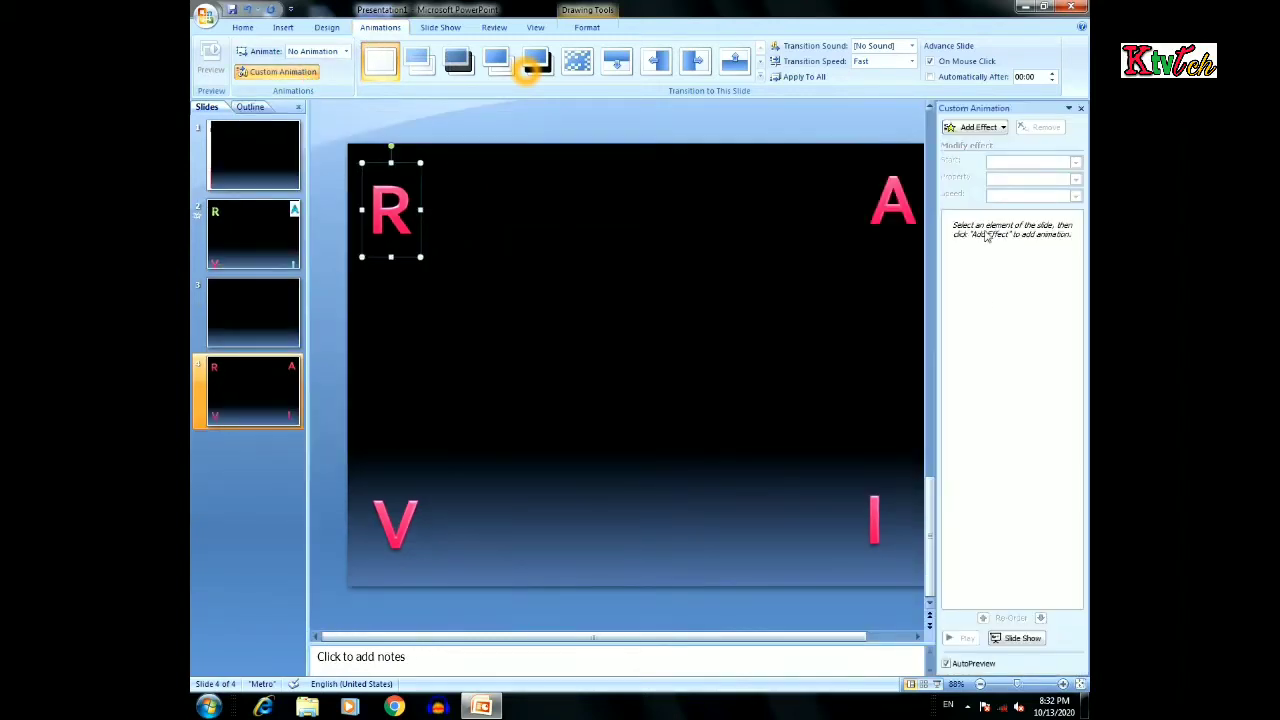
pyautogui.click(978, 127)
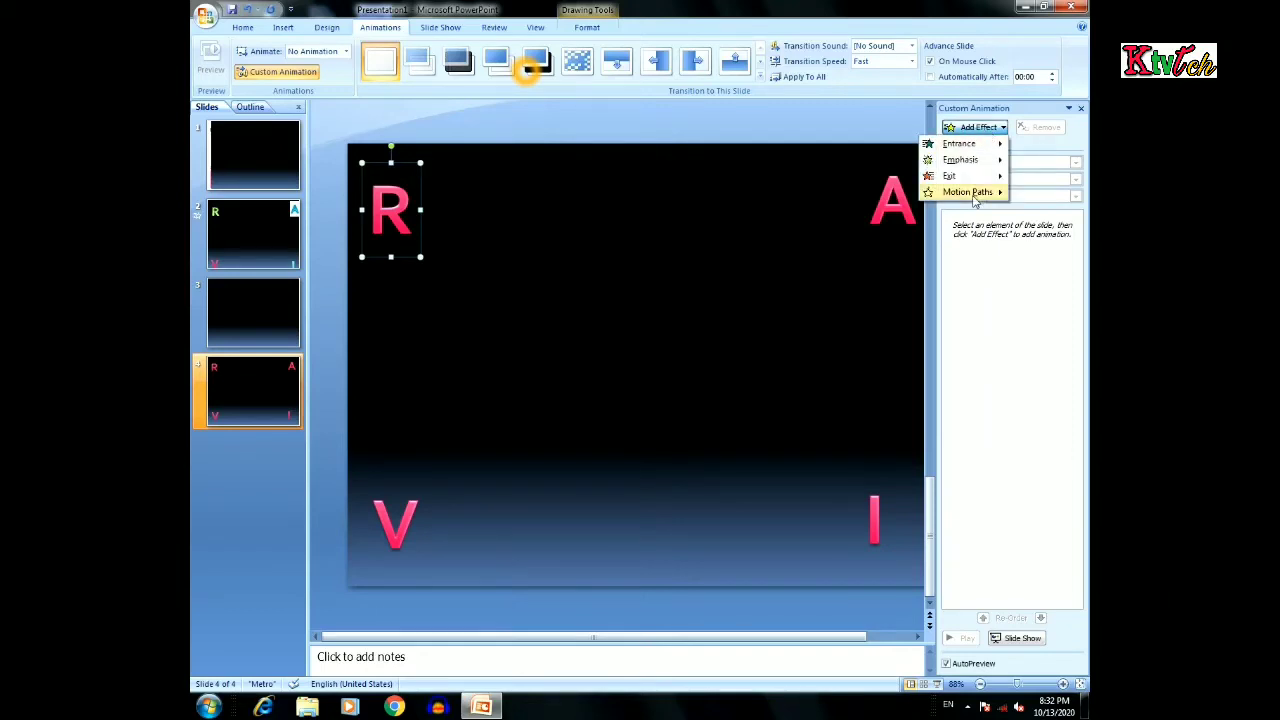
pyautogui.moveTo(975, 200)
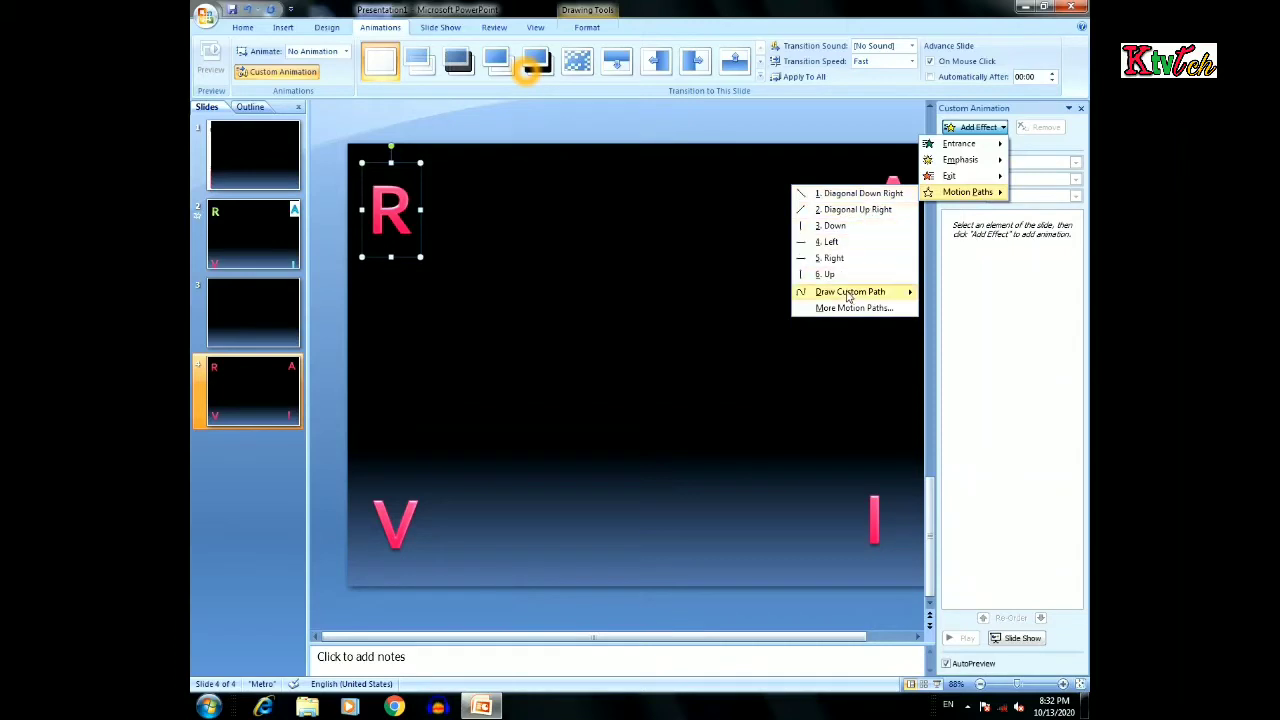
pyautogui.moveTo(849, 296)
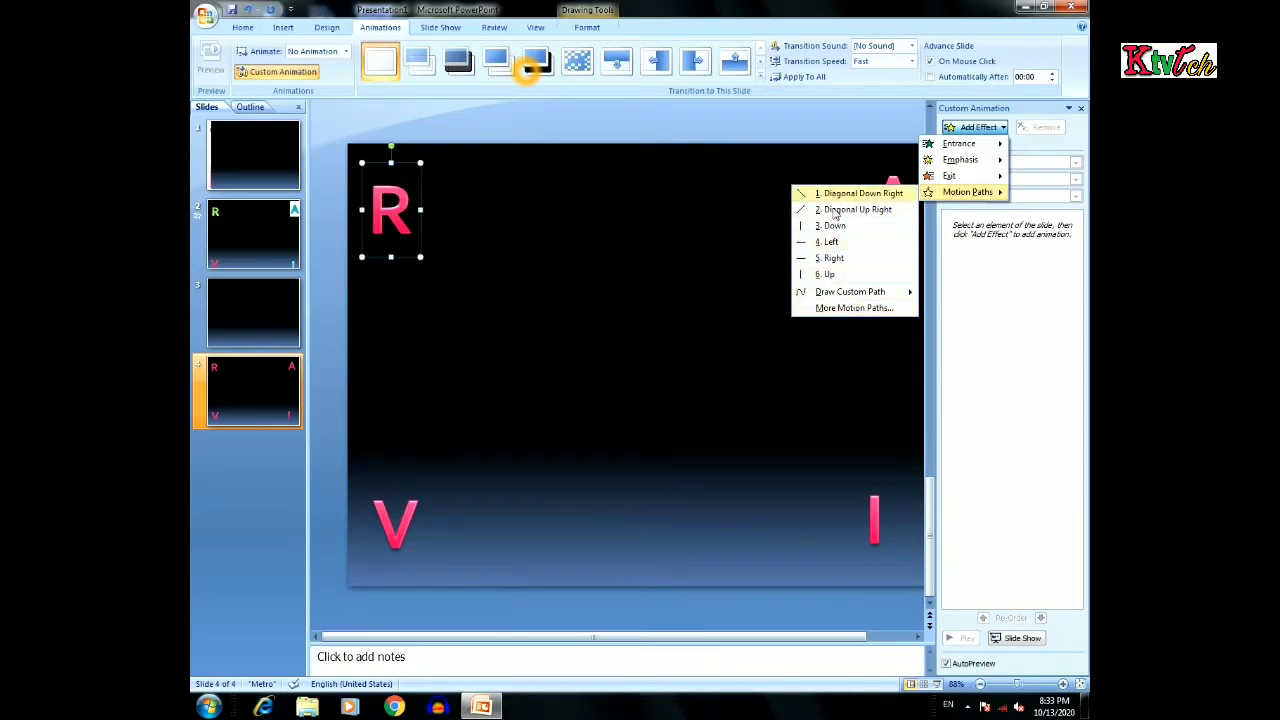
pyautogui.click(845, 308)
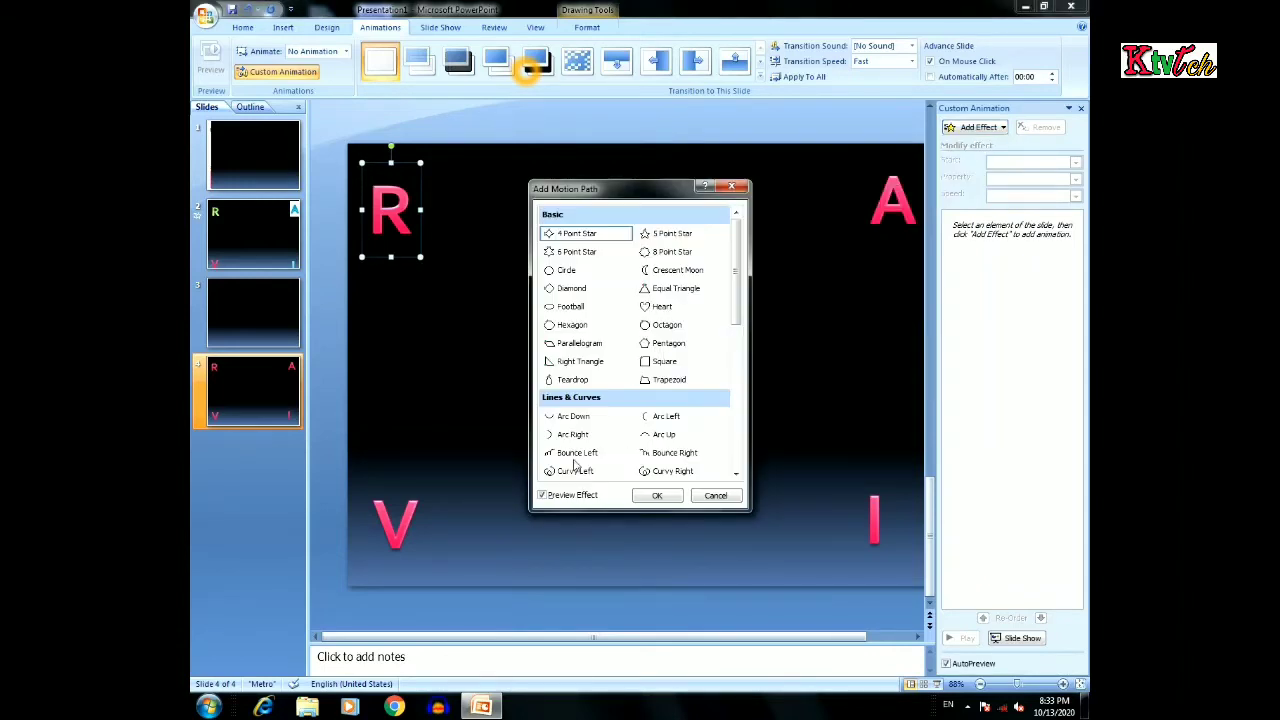
pyautogui.click(741, 185)
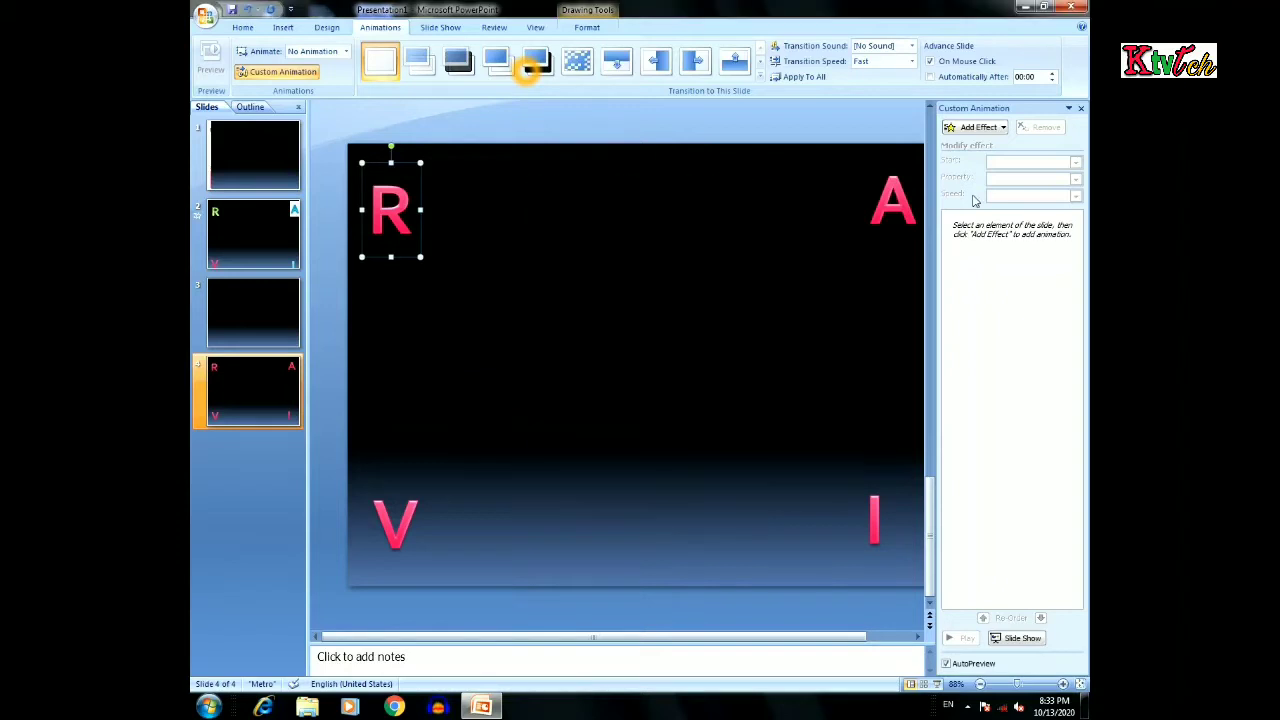
# Add a custom Scribble motion path to the letter R, drawn diagonally from the letter toward the slide's center
pyautogui.click(980, 128)
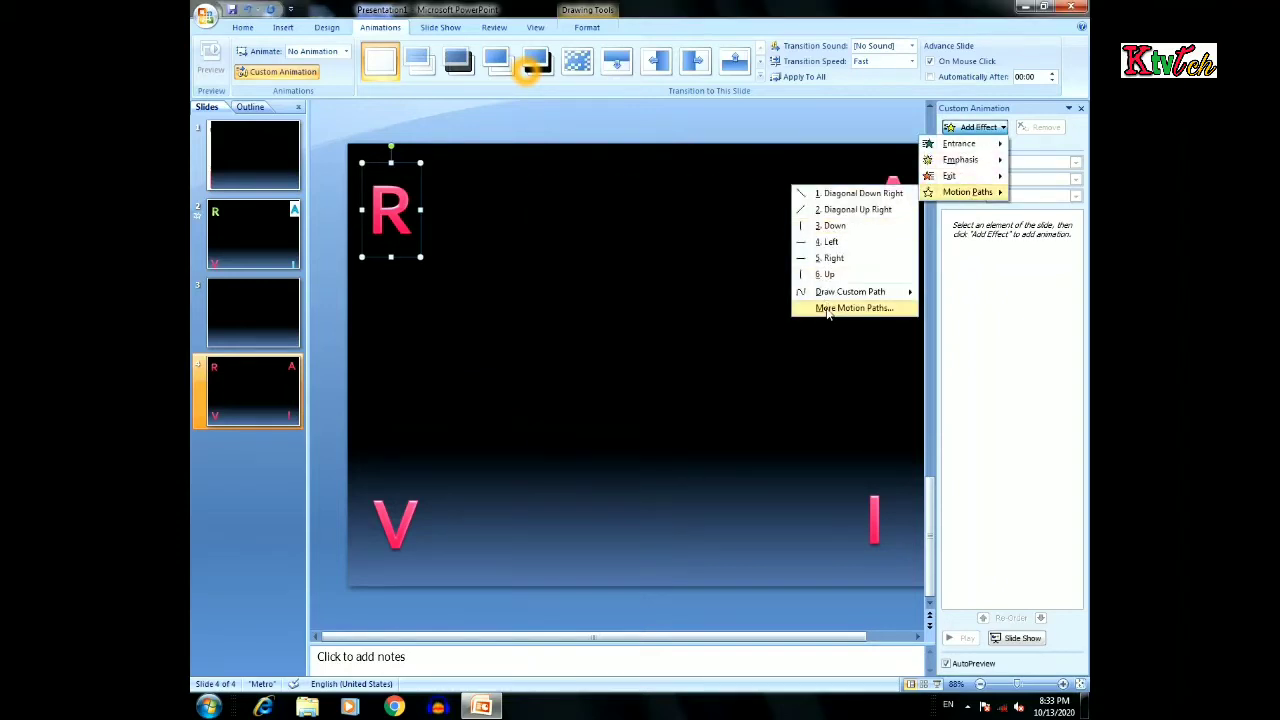
pyautogui.moveTo(818, 296)
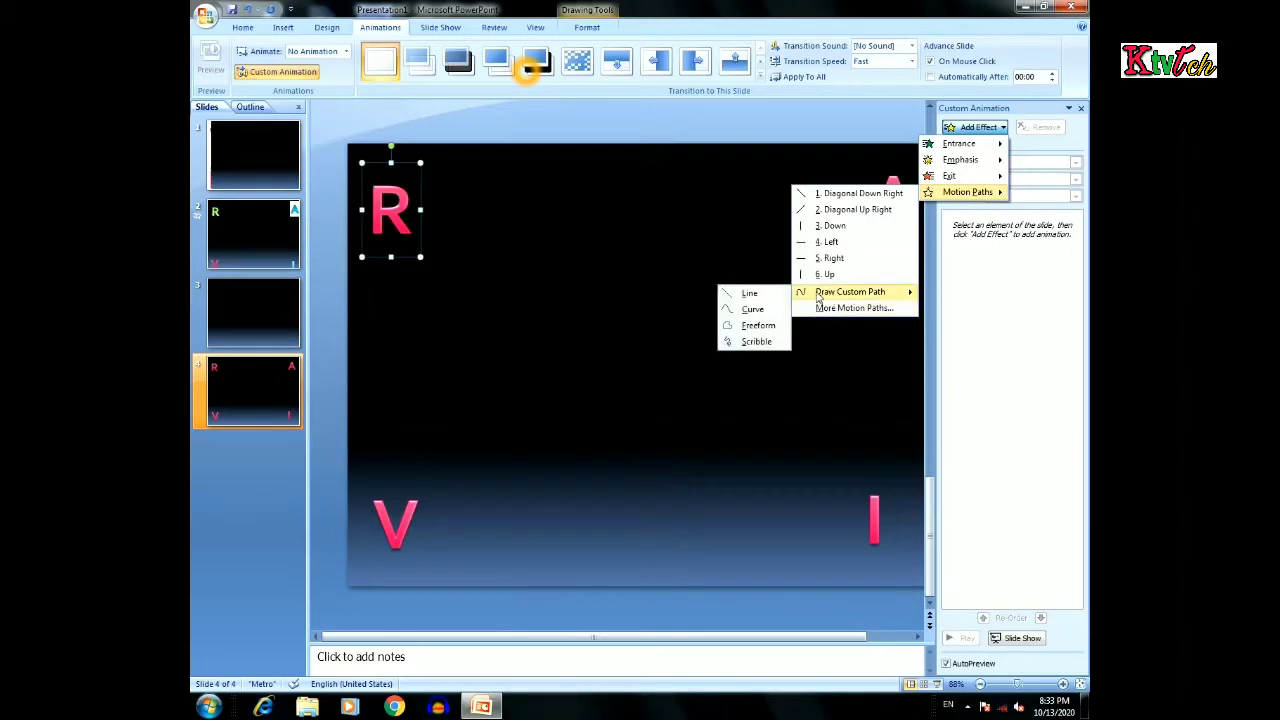
pyautogui.click(757, 342)
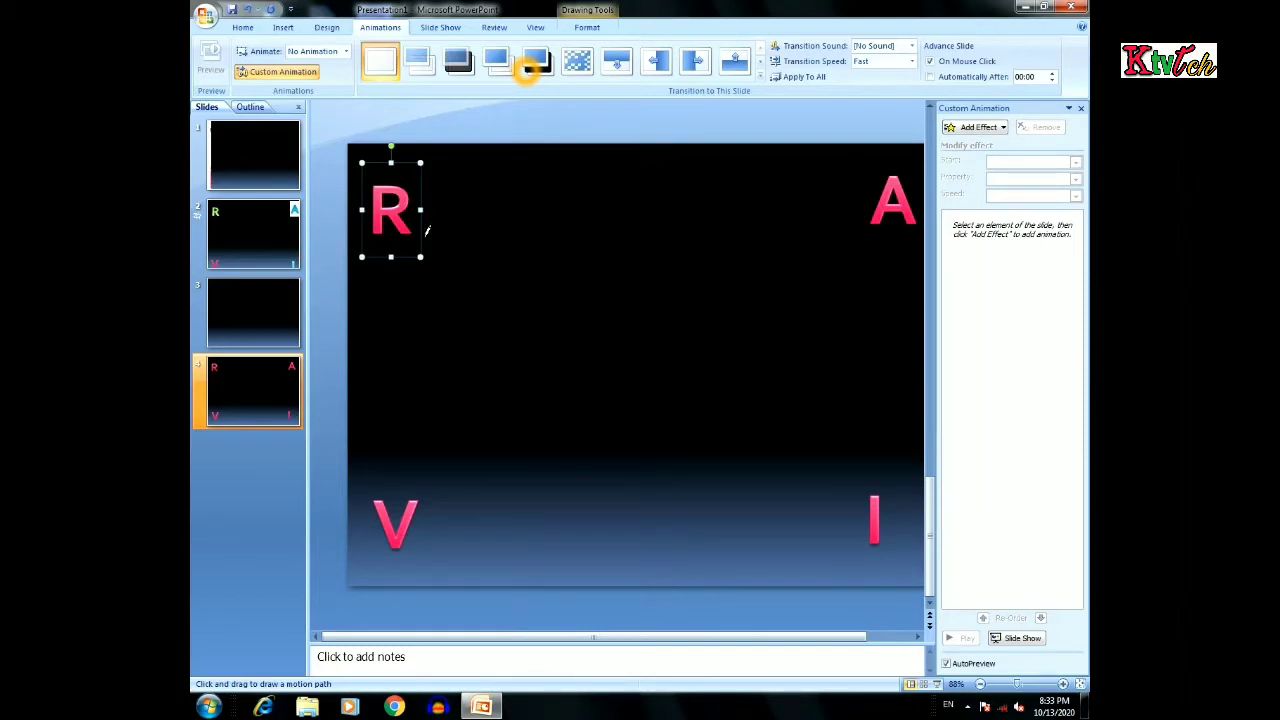
pyautogui.moveTo(471, 277); pyautogui.dragTo(544, 344)
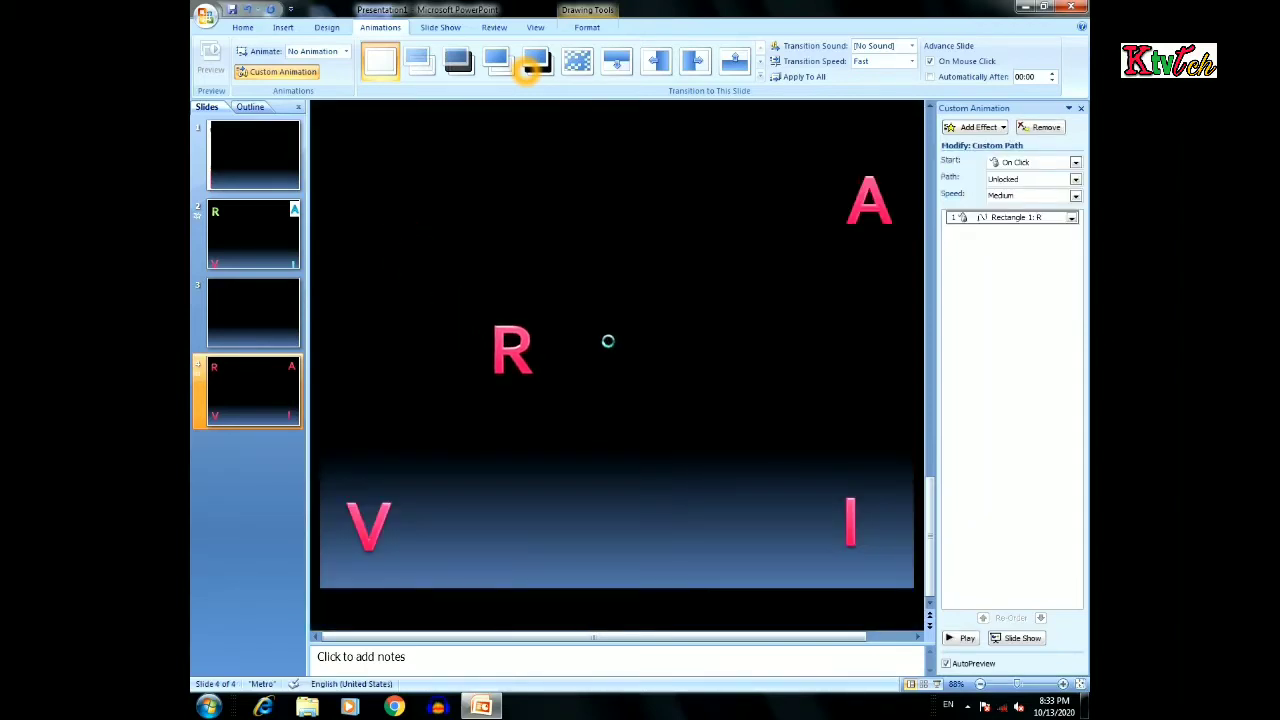
# Add a custom Scribble motion path to the upper-right letter A, ending beside the end of R's path
pyautogui.click(892, 197)
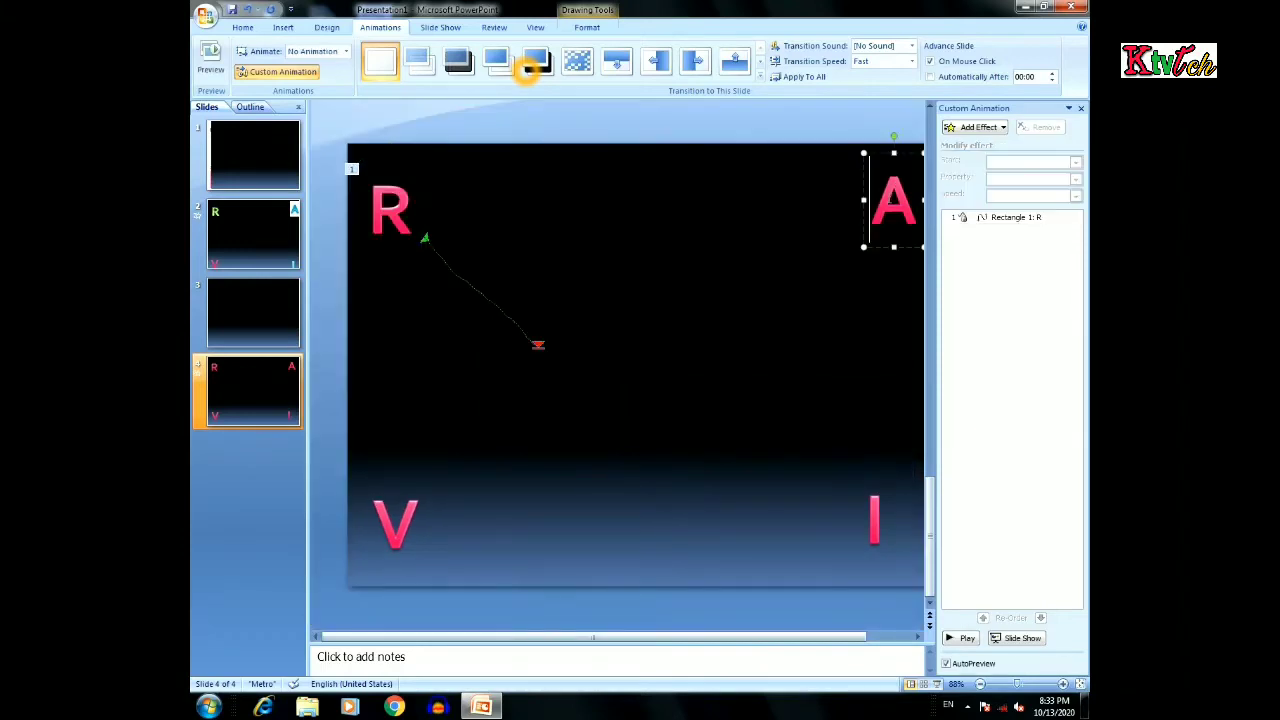
pyautogui.click(975, 133)
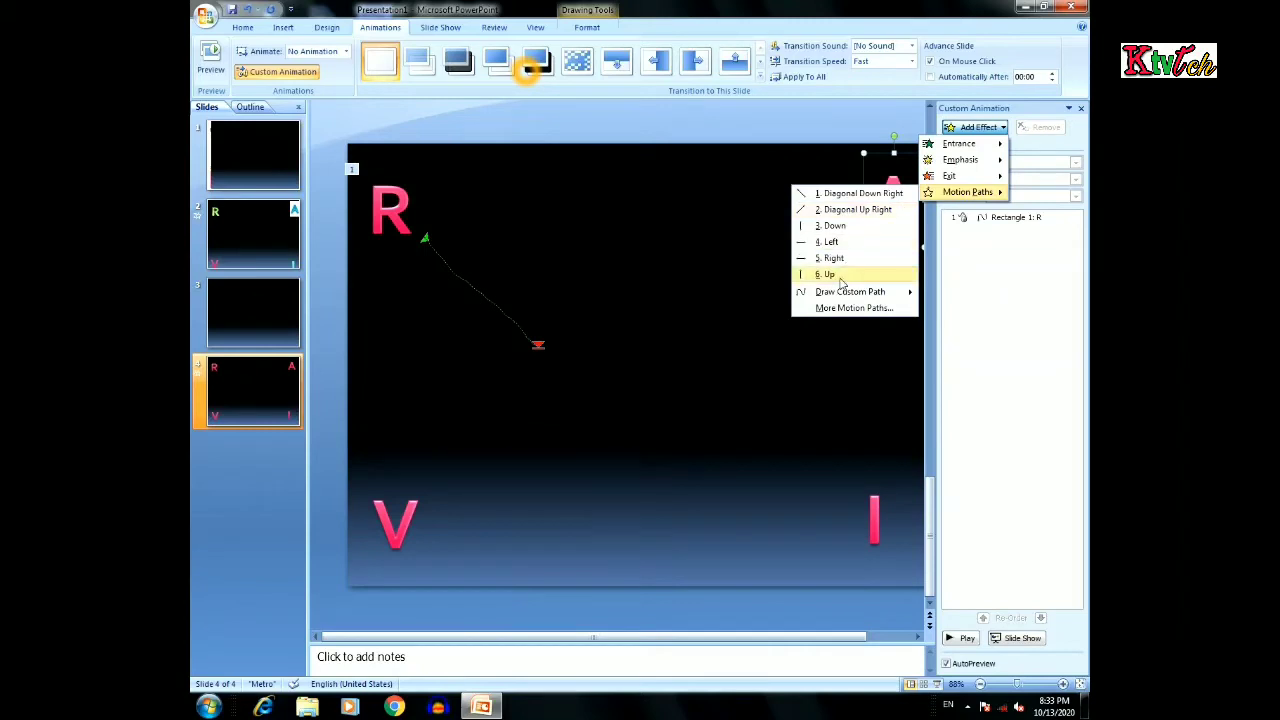
pyautogui.moveTo(850, 291)
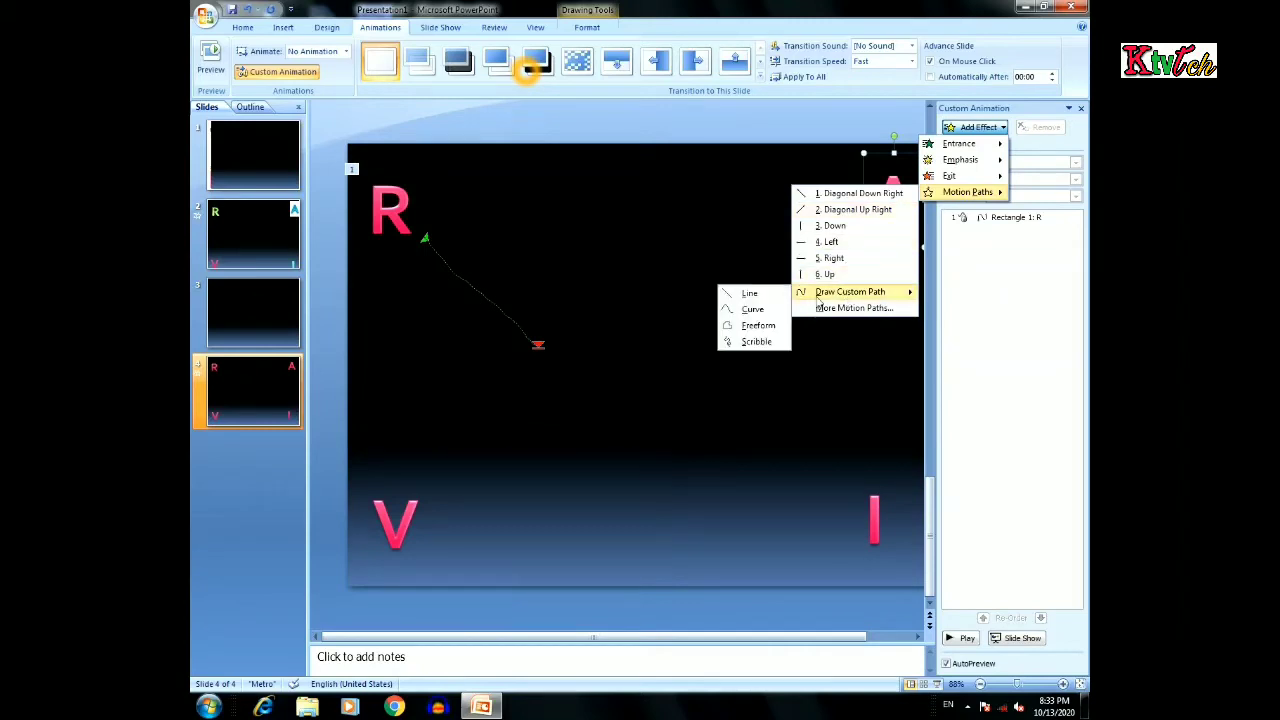
pyautogui.click(757, 338)
pyautogui.moveTo(856, 250)
pyautogui.mouseDown()
pyautogui.moveTo(666, 297)
pyautogui.moveTo(609, 330)
pyautogui.mouseUp()
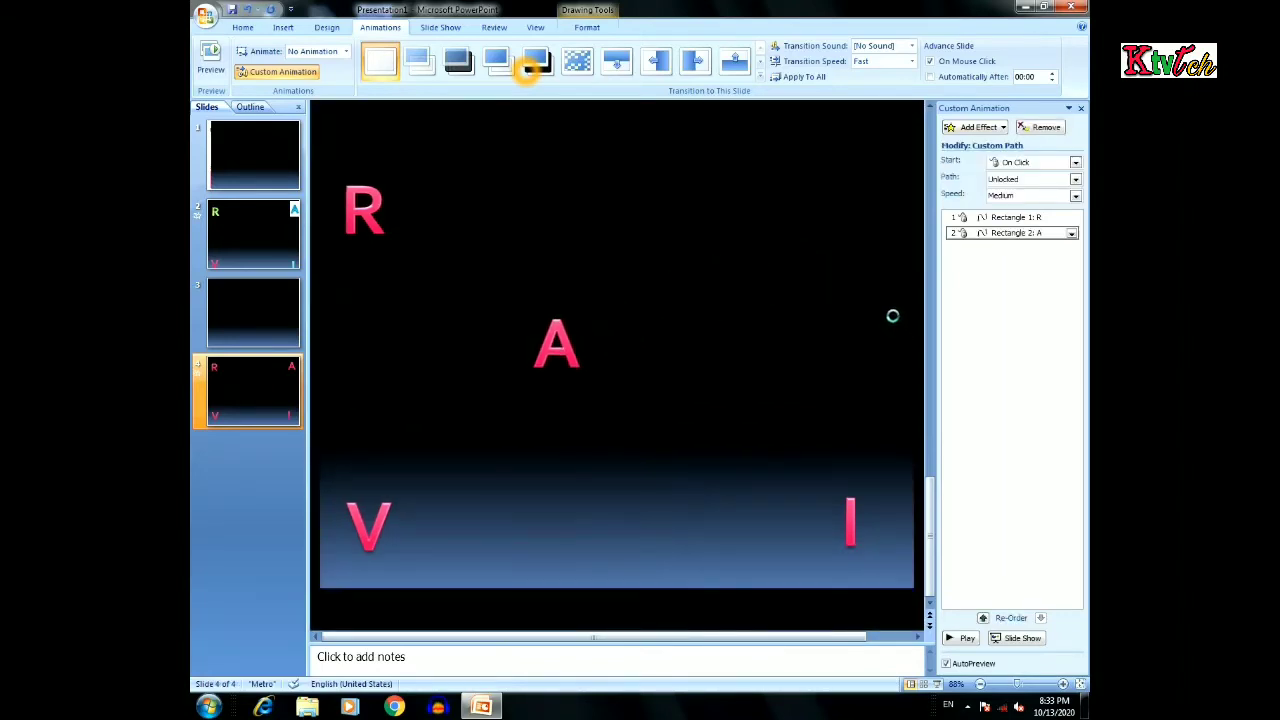
# Add a custom Scribble motion path to the lower-left letter V, drawn up to just past the end of A's path
pyautogui.click(404, 484)
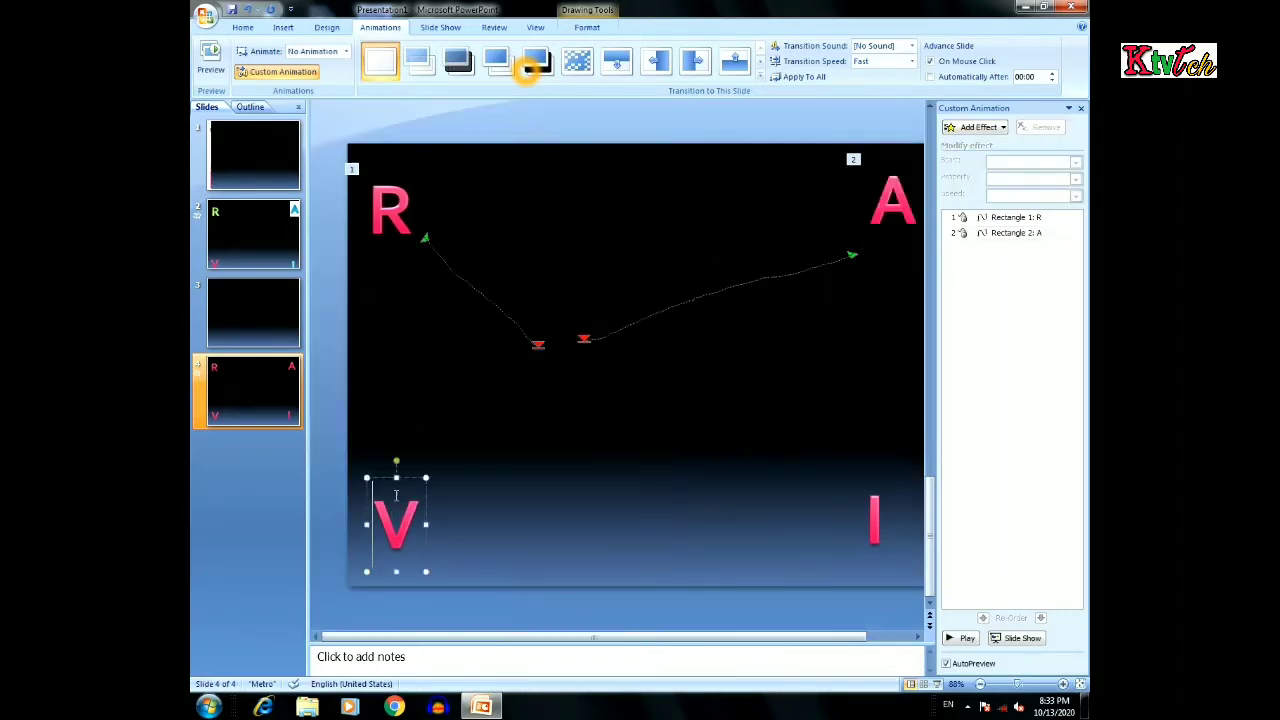
pyautogui.click(972, 127)
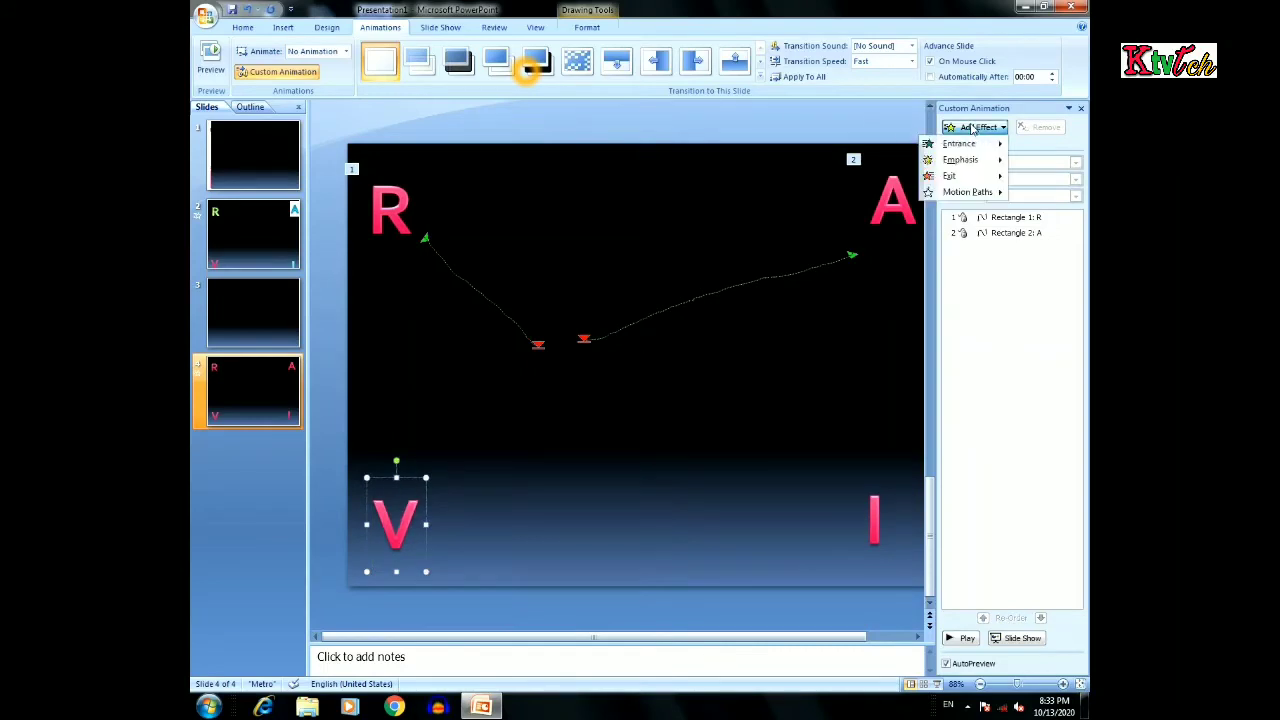
pyautogui.moveTo(966, 190)
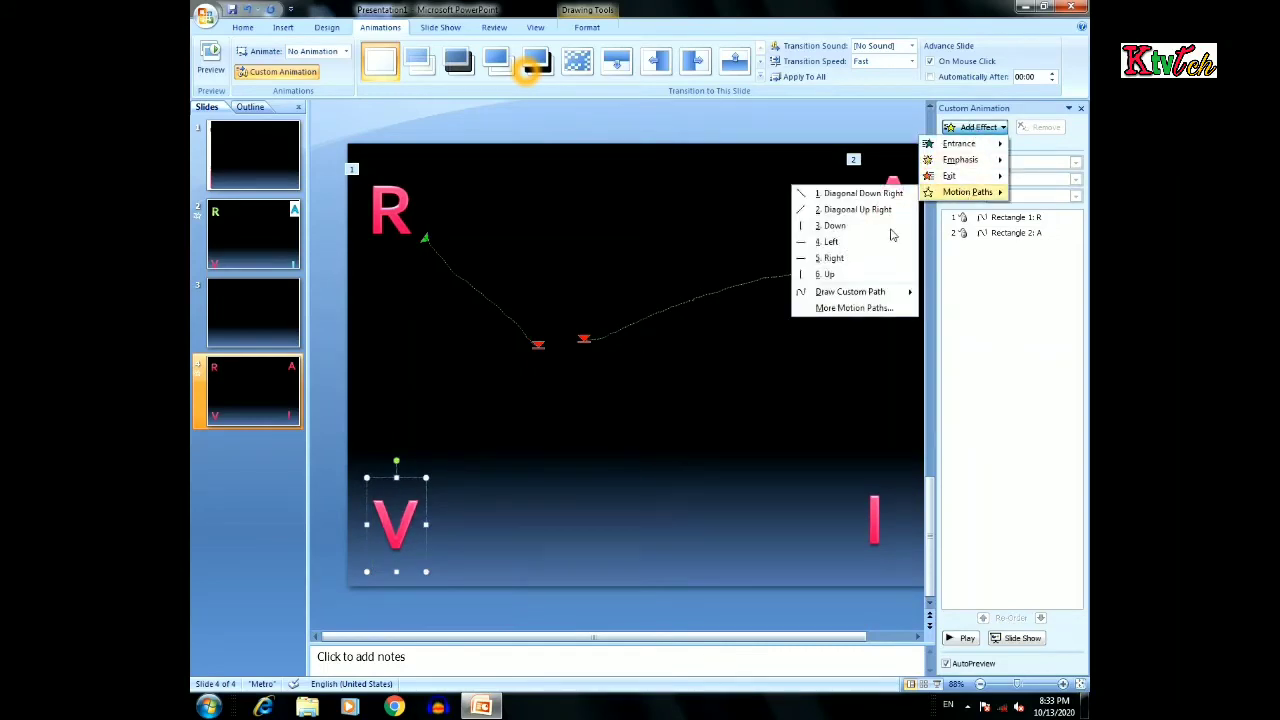
pyautogui.moveTo(860, 292)
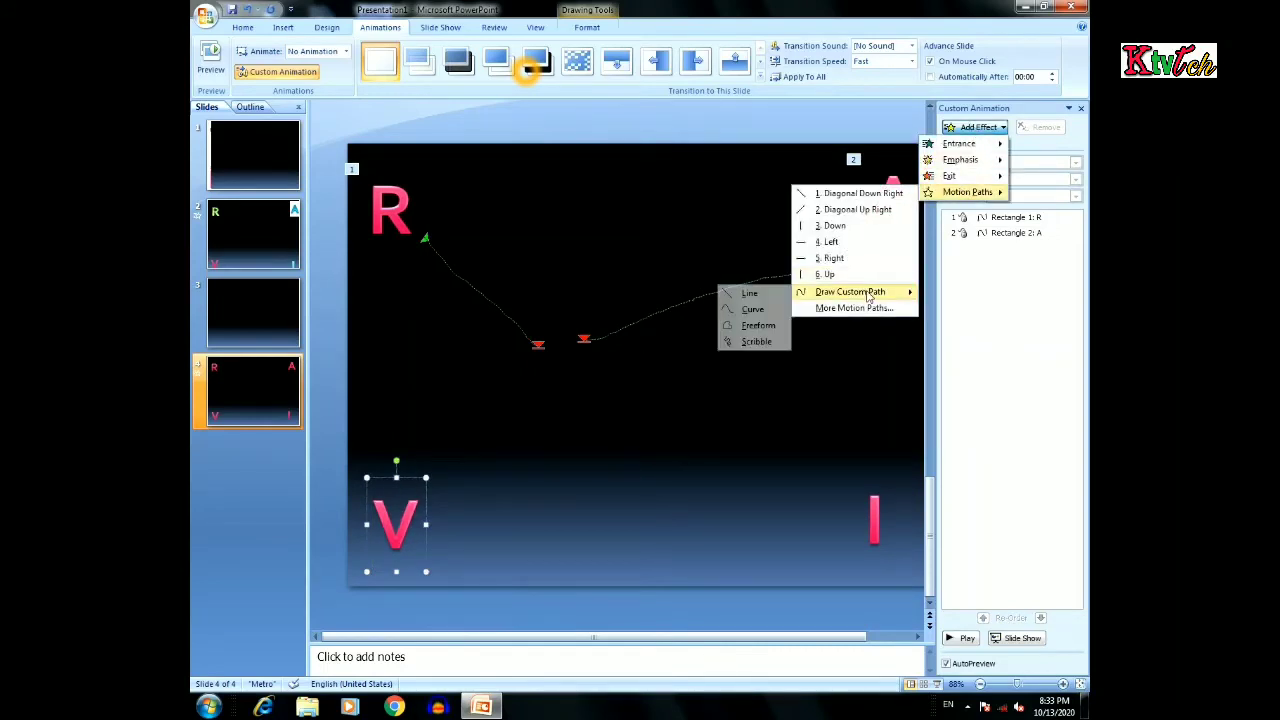
pyautogui.click(756, 341)
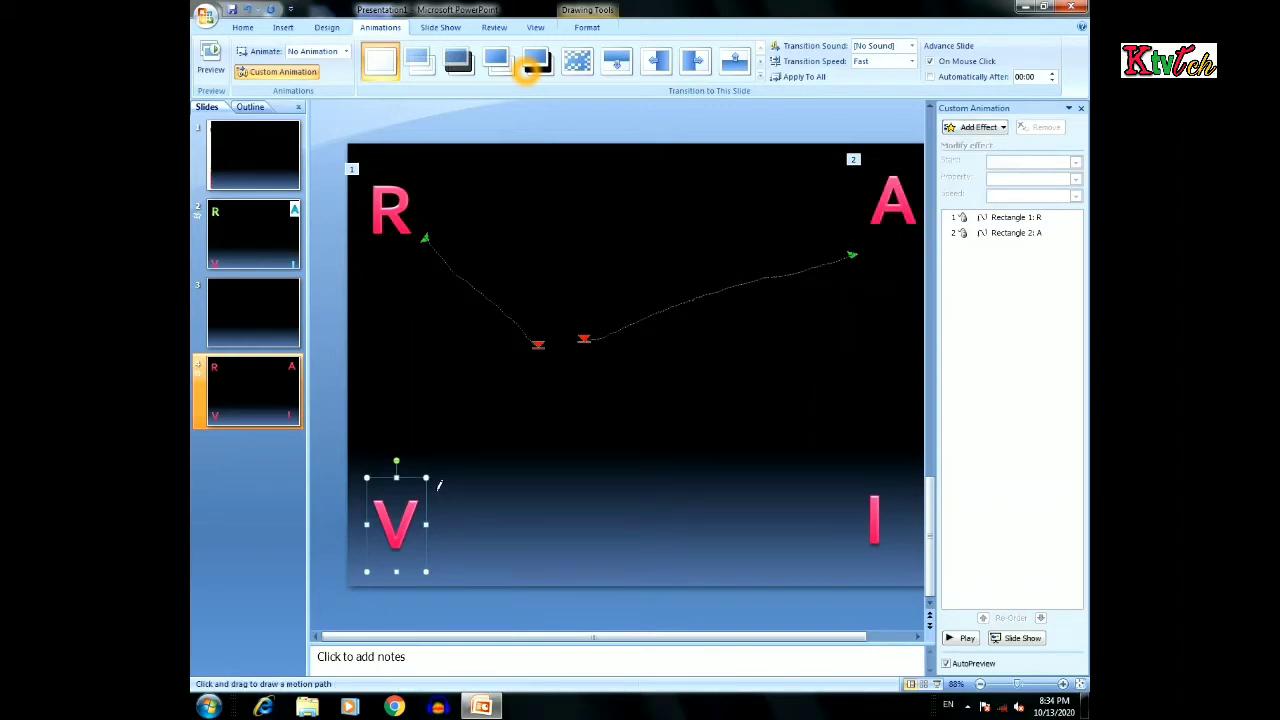
pyautogui.moveTo(528, 441)
pyautogui.mouseDown()
pyautogui.moveTo(640, 333)
pyautogui.moveTo(626, 336)
pyautogui.mouseUp()
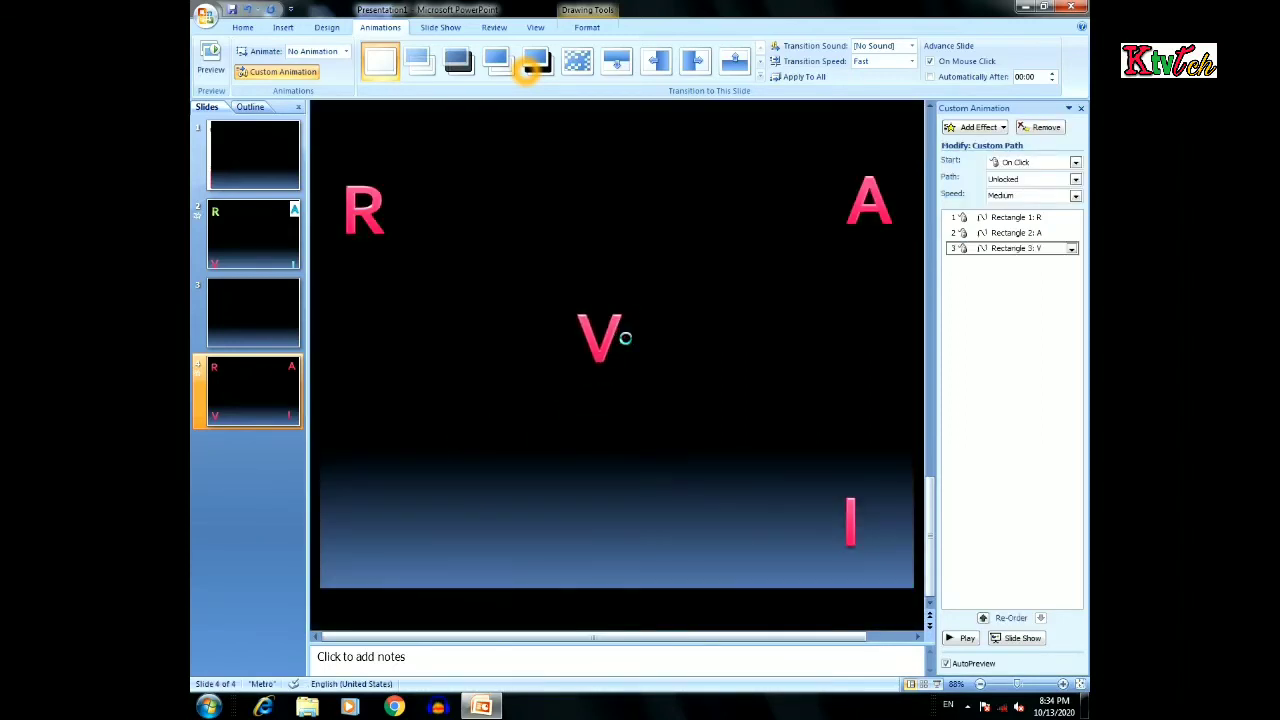
pyautogui.click(879, 503)
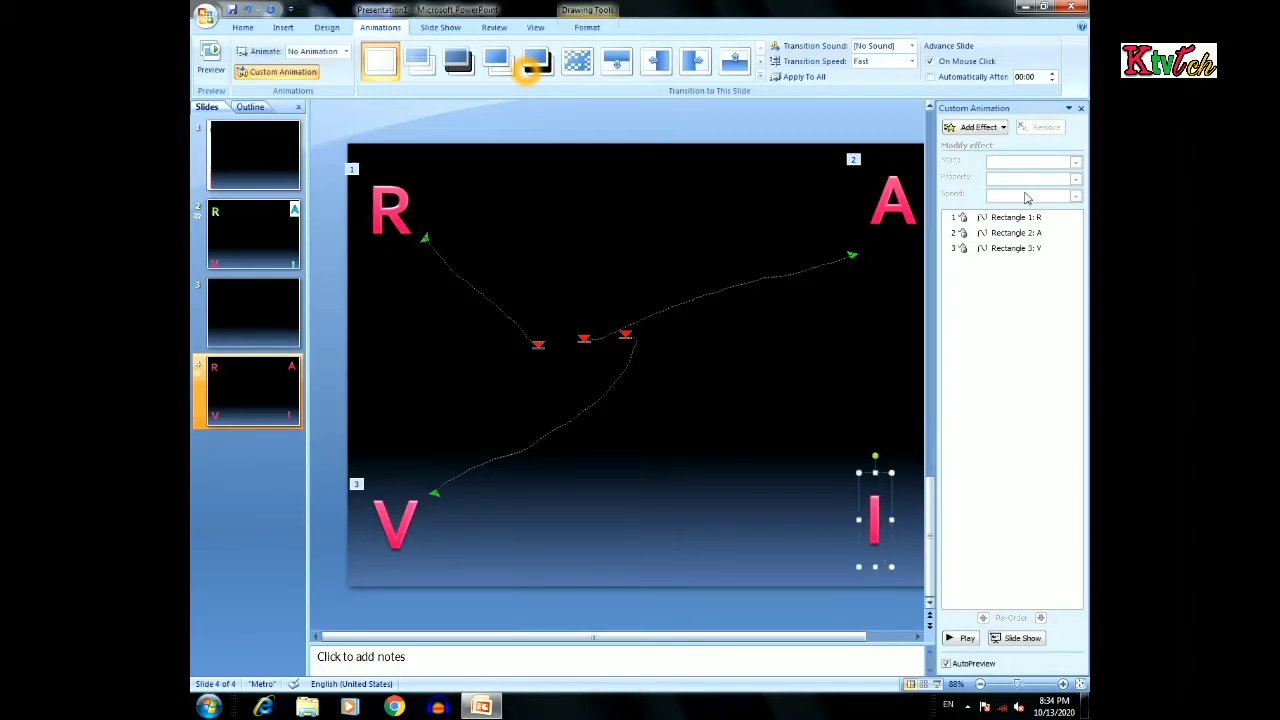
pyautogui.click(988, 133)
pyautogui.moveTo(968, 191)
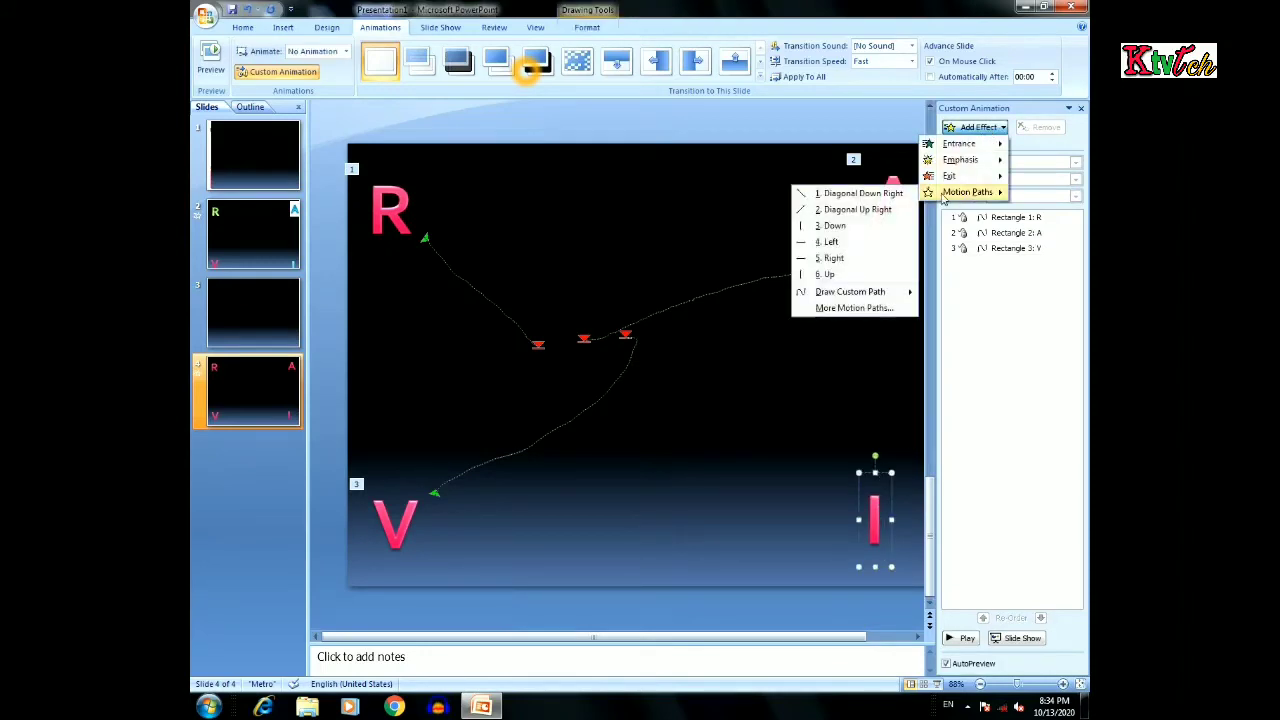
pyautogui.moveTo(850, 291)
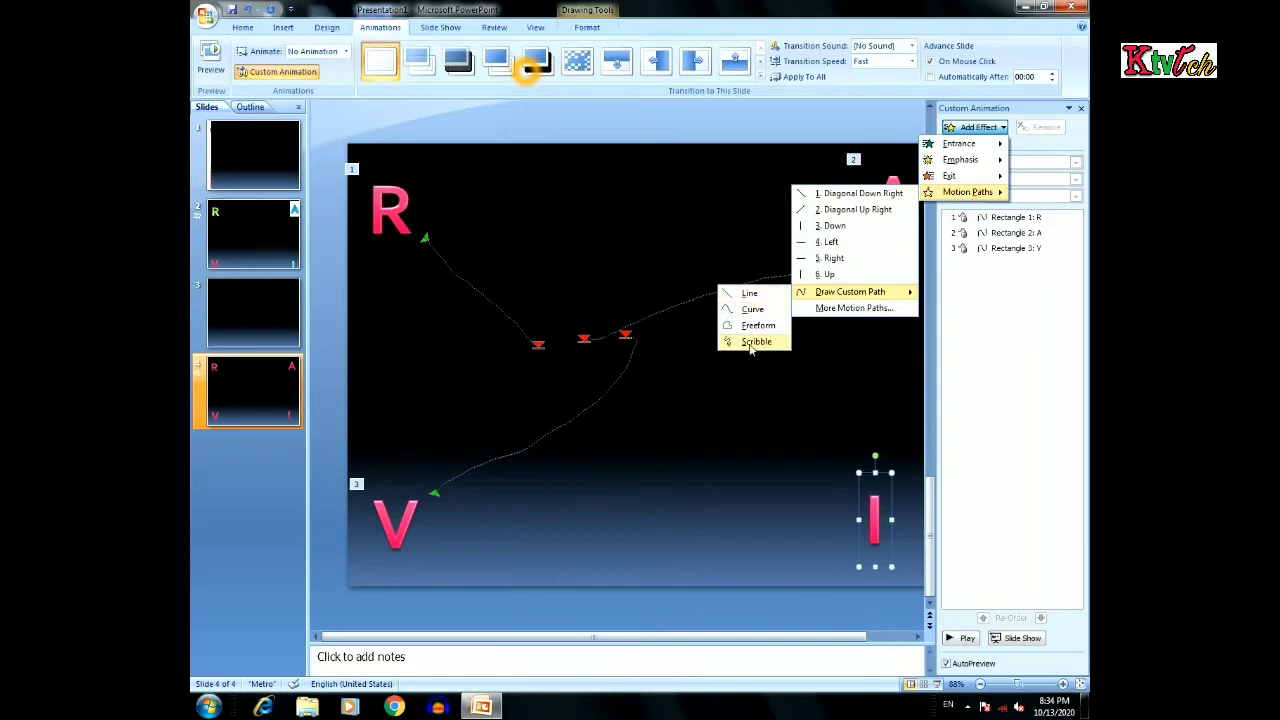
pyautogui.click(757, 340)
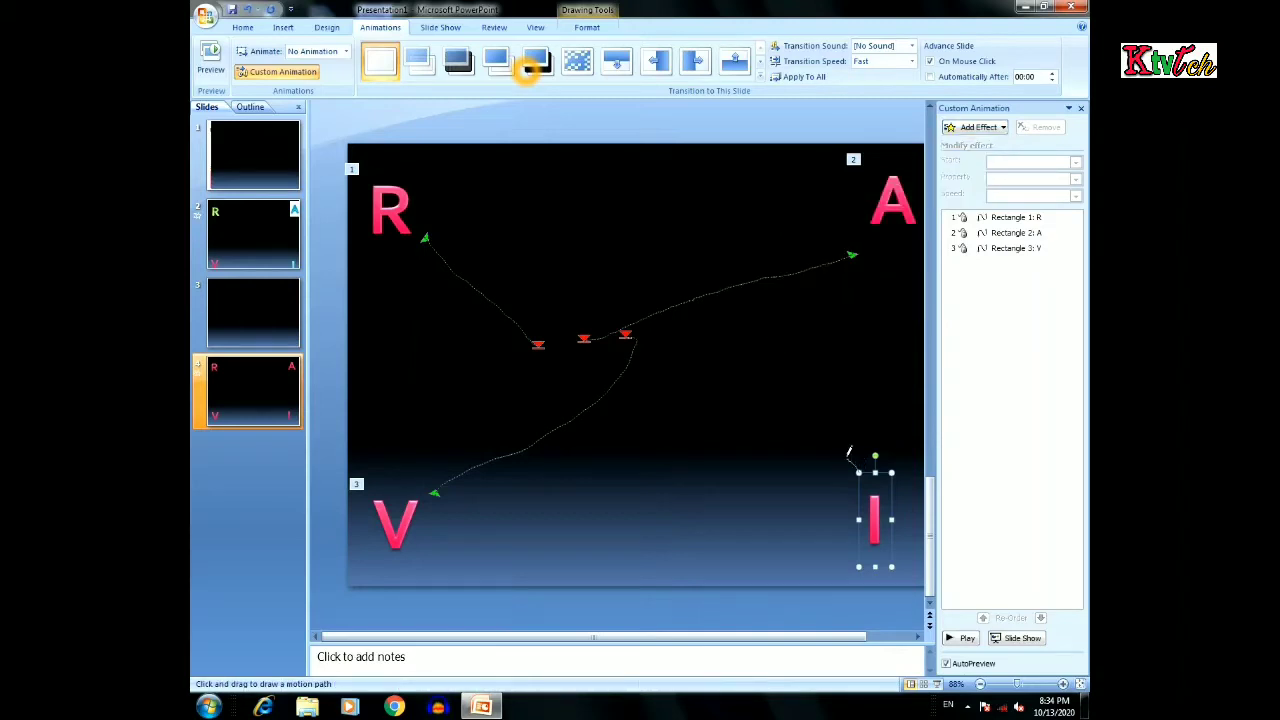
pyautogui.moveTo(844, 448); pyautogui.dragTo(845, 449)
pyautogui.moveTo(848, 453); pyautogui.dragTo(811, 418)
pyautogui.press('Delete')
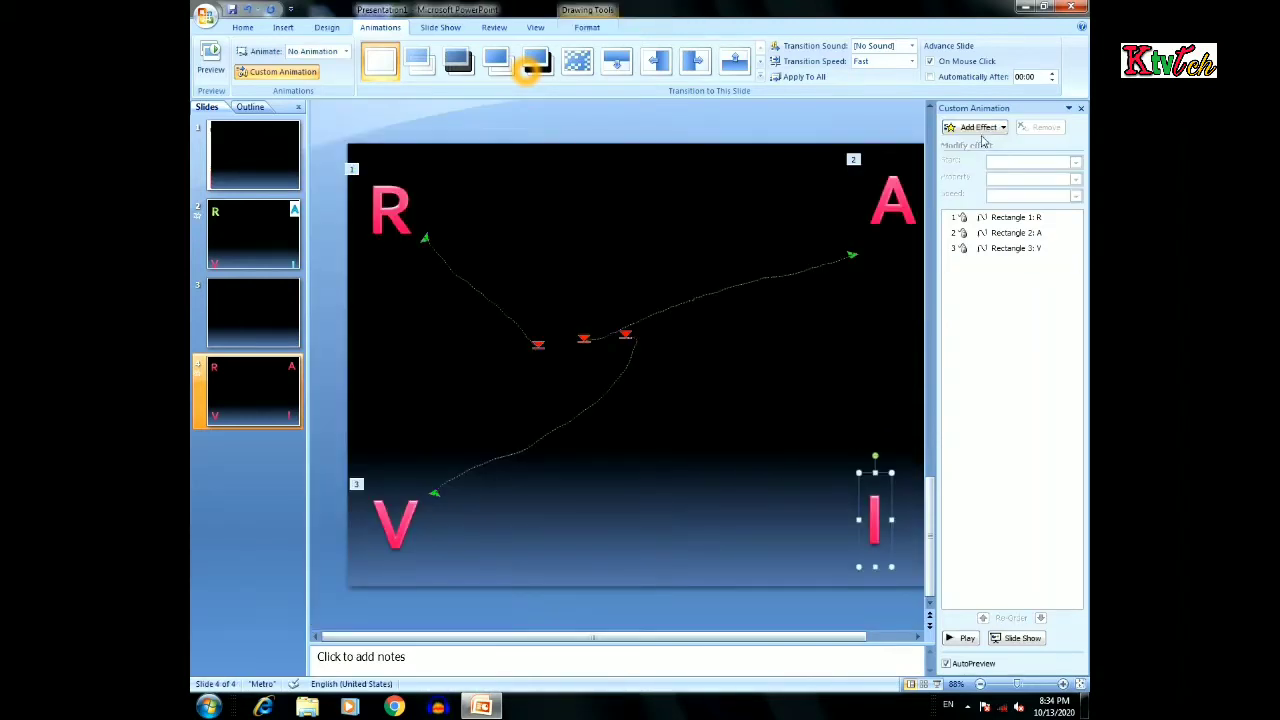
# Add a custom Scribble motion path to the lower-right letter I, drawn diagonally to just past the end of V's path
pyautogui.click(987, 128)
pyautogui.moveTo(968, 191)
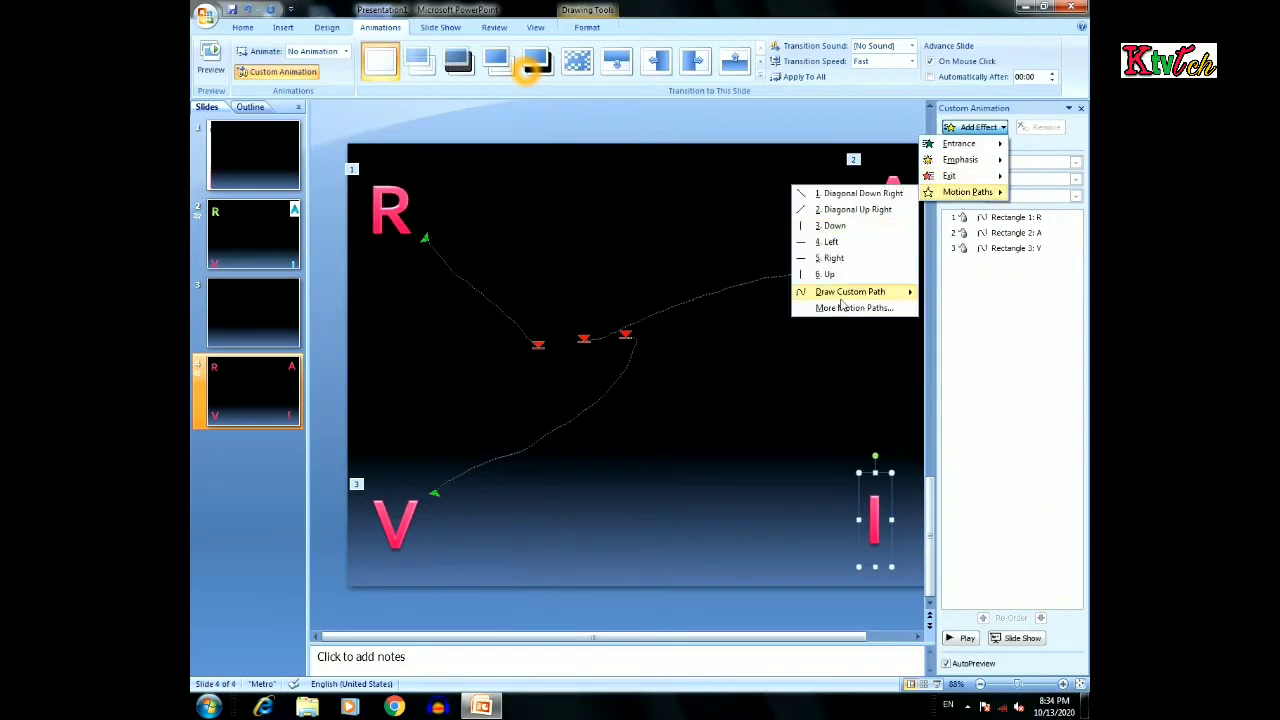
pyautogui.moveTo(850, 291)
pyautogui.click(757, 340)
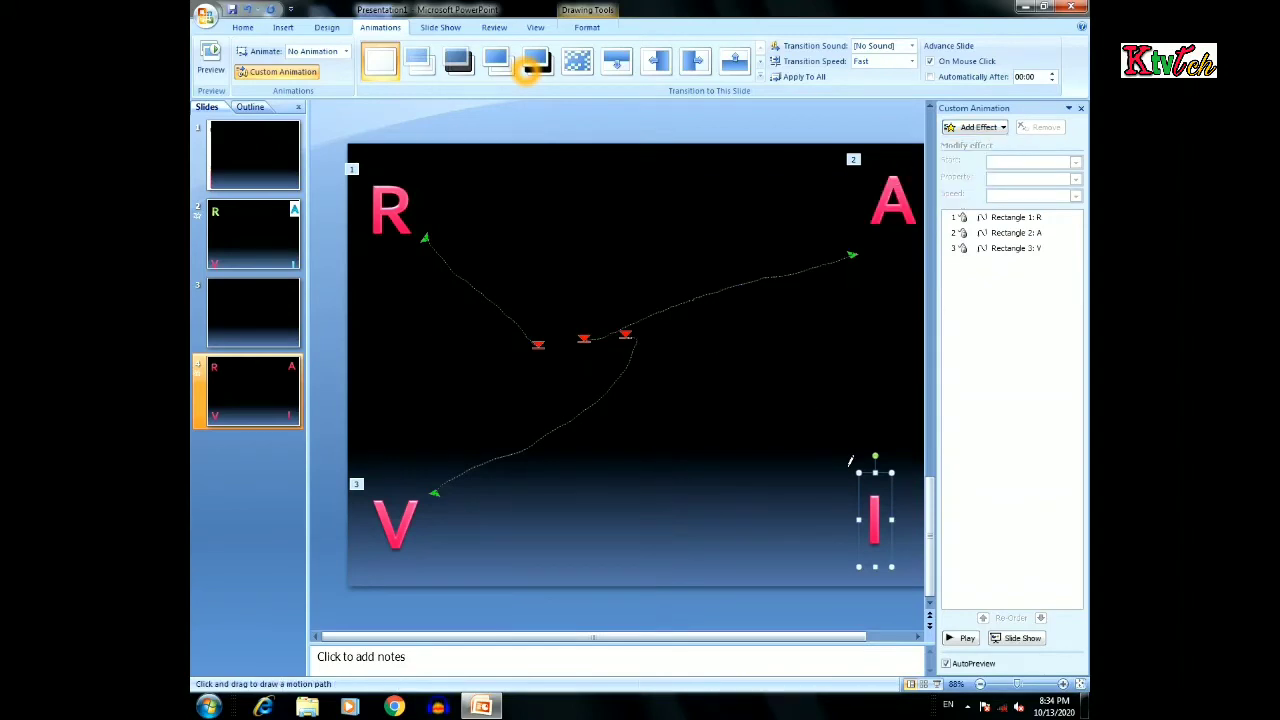
pyautogui.moveTo(847, 466)
pyautogui.mouseDown()
pyautogui.moveTo(752, 365)
pyautogui.moveTo(660, 336)
pyautogui.mouseUp()
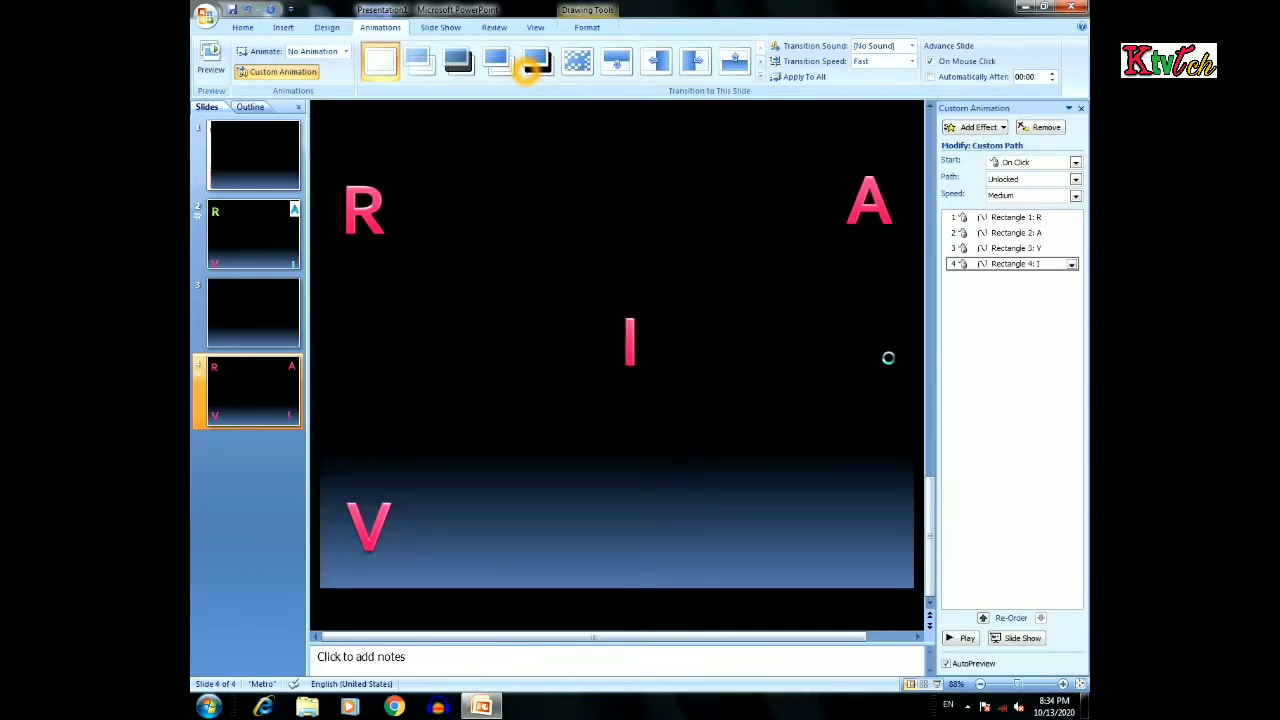
# Set the motion path of the letter A to start with the previous animation
pyautogui.click(1009, 234)
pyautogui.click(1012, 249)
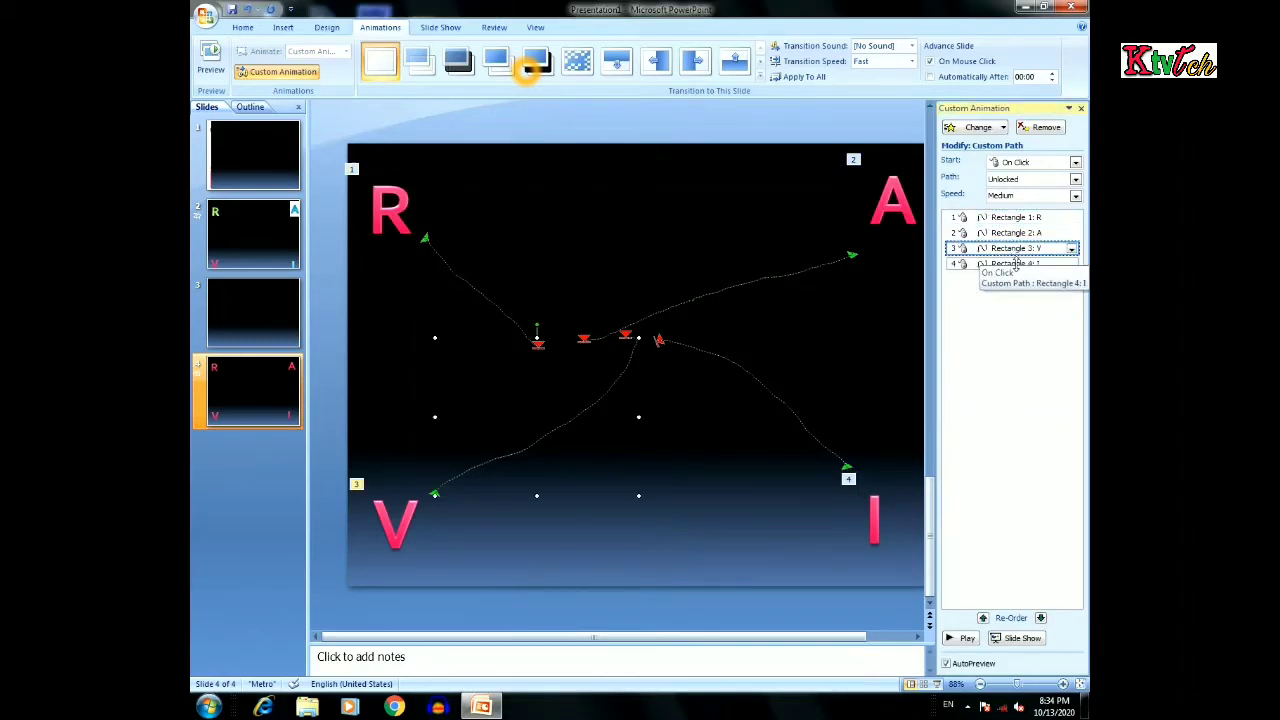
pyautogui.click(1018, 264)
pyautogui.click(1020, 219)
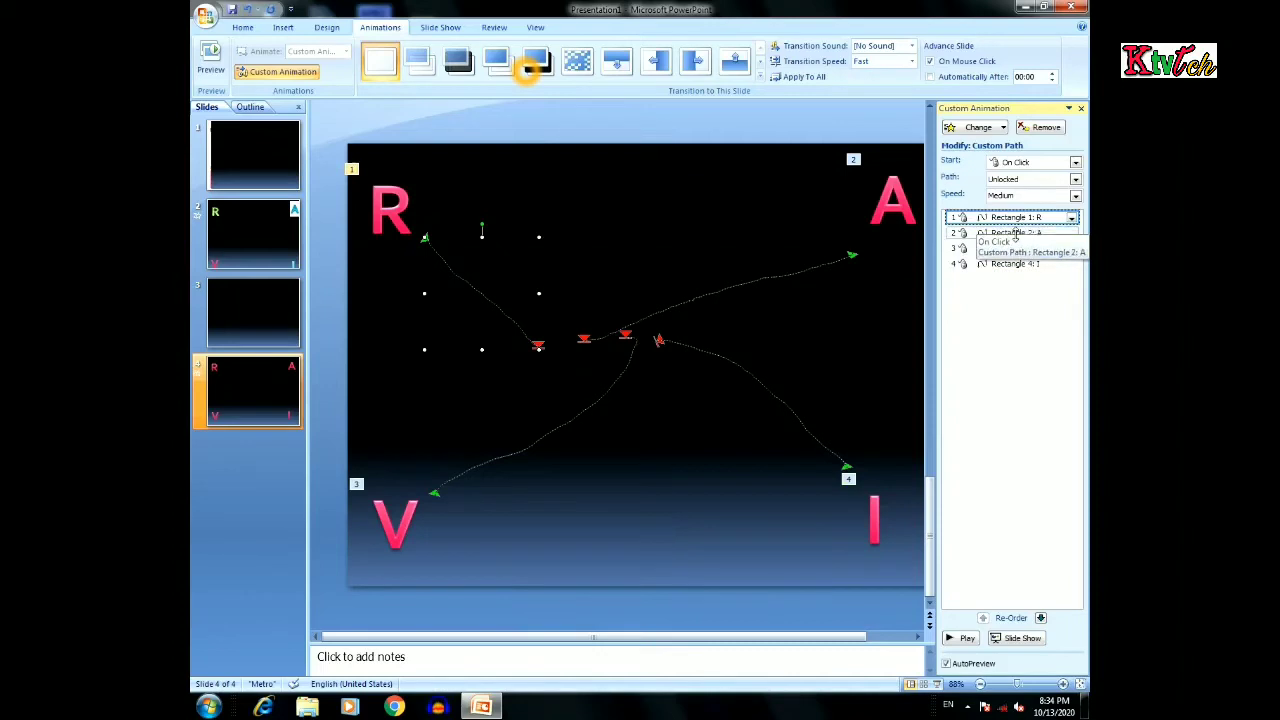
pyautogui.click(1018, 233)
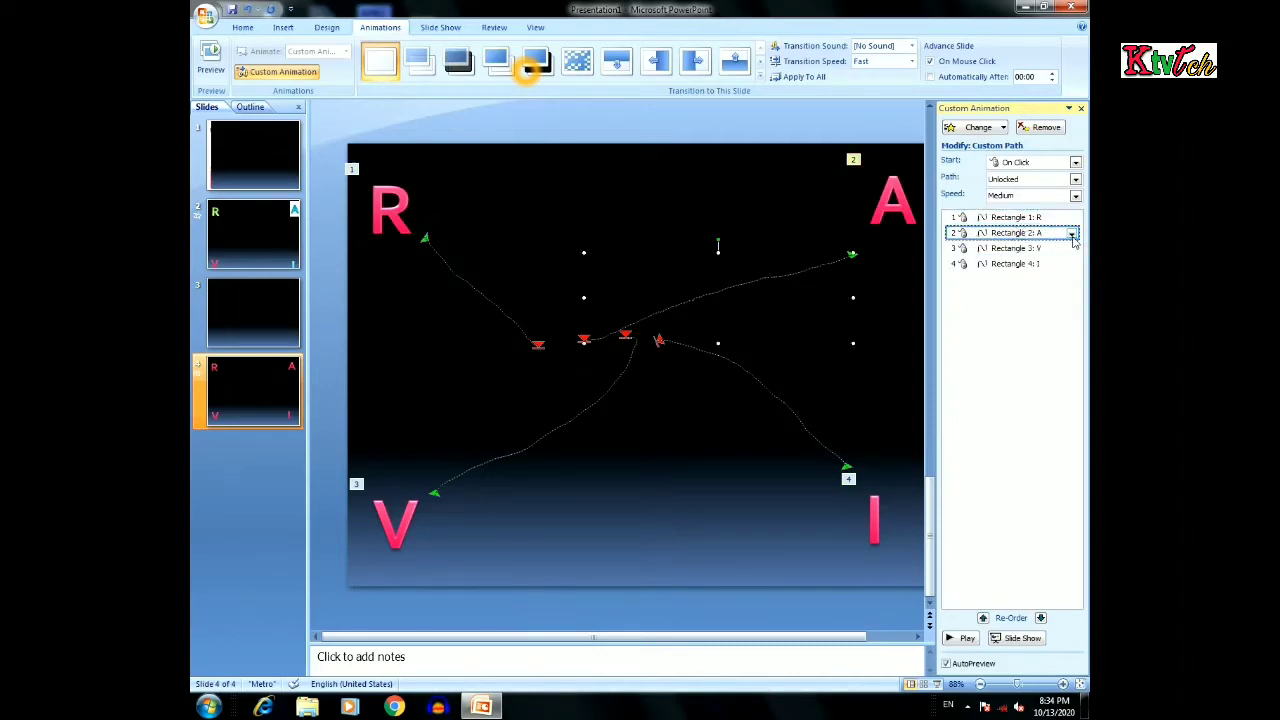
pyautogui.click(1071, 235)
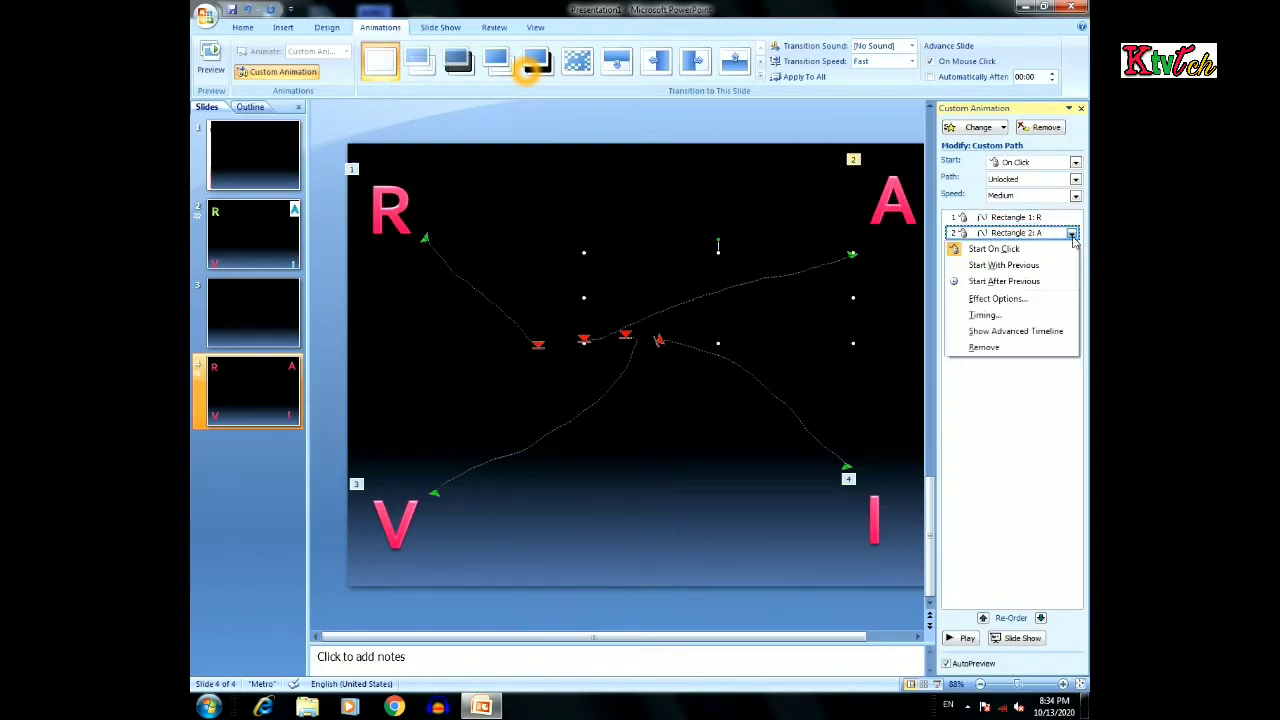
pyautogui.click(1003, 265)
# Set the motion paths of the letters V and I to start with the previous animation
pyautogui.click(1036, 249)
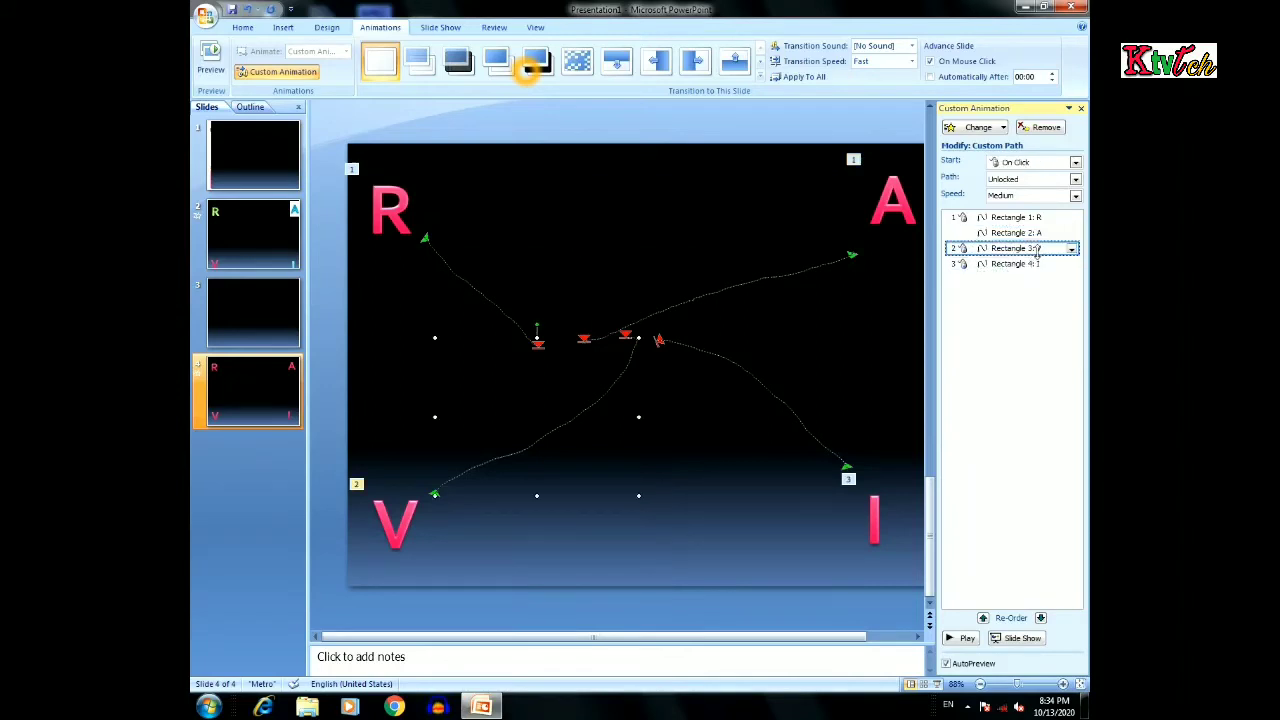
pyautogui.click(1071, 248)
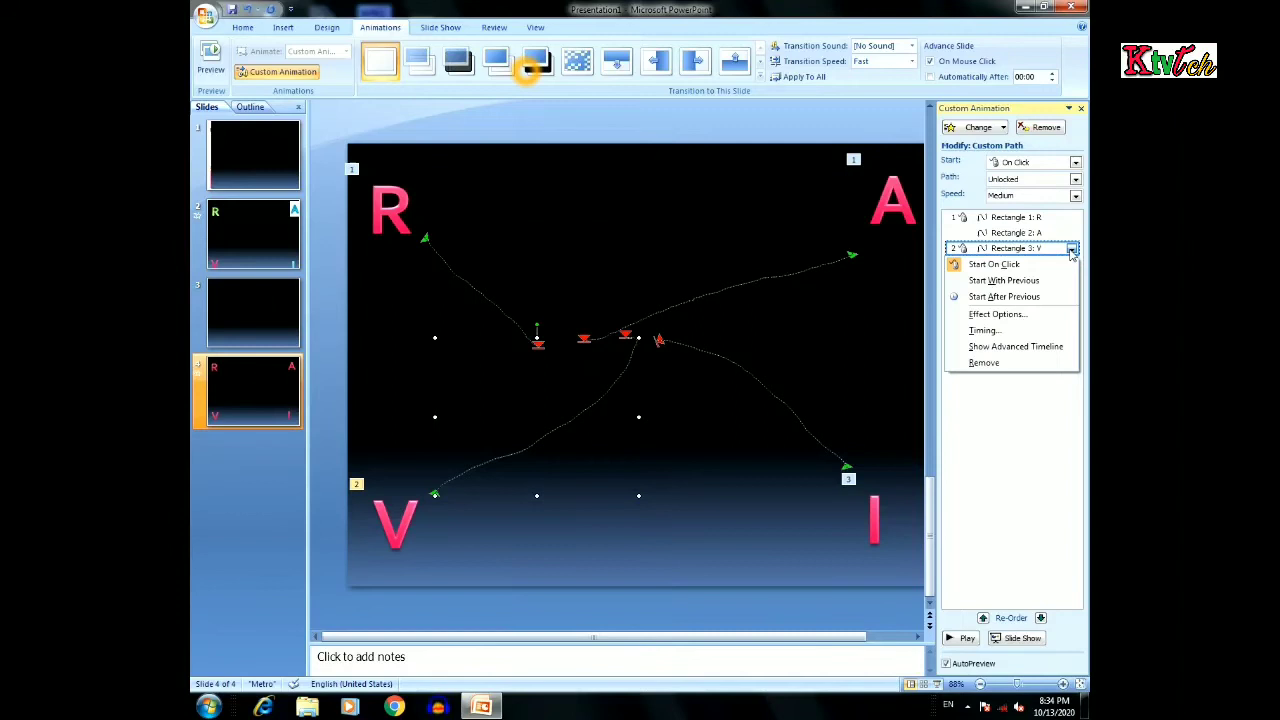
pyautogui.click(1054, 282)
pyautogui.click(1056, 265)
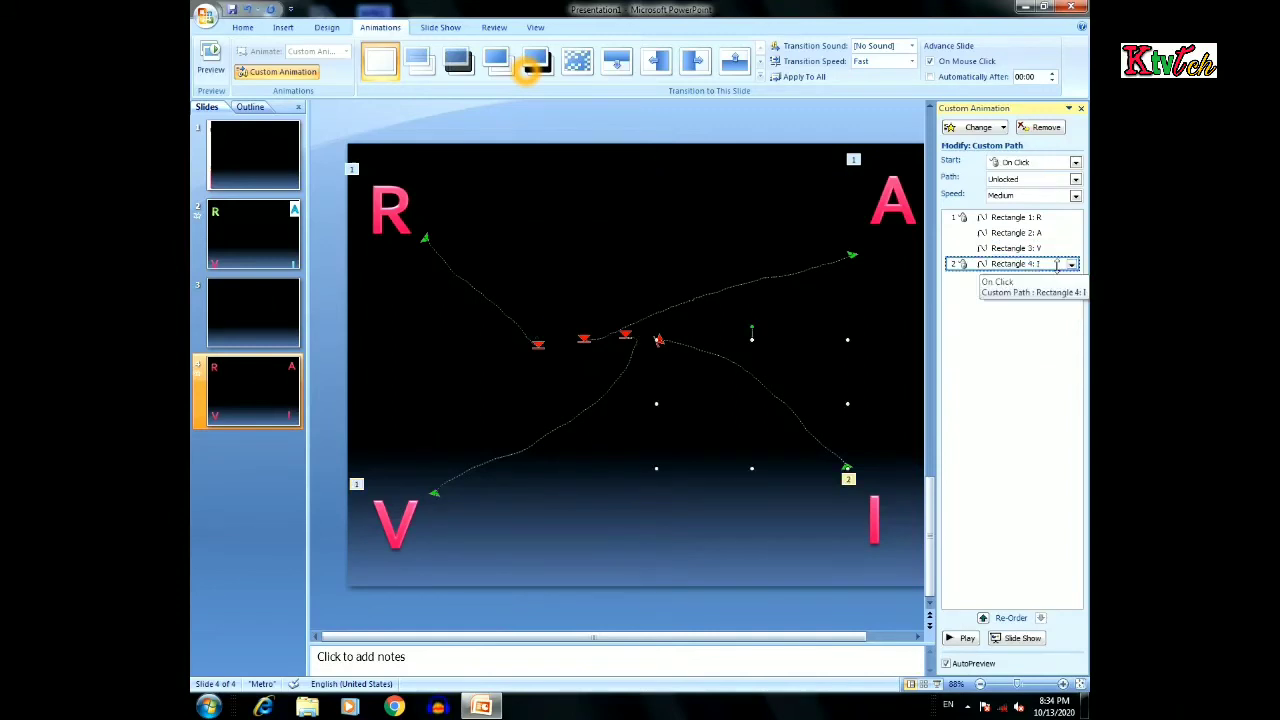
pyautogui.click(1071, 264)
pyautogui.click(1054, 293)
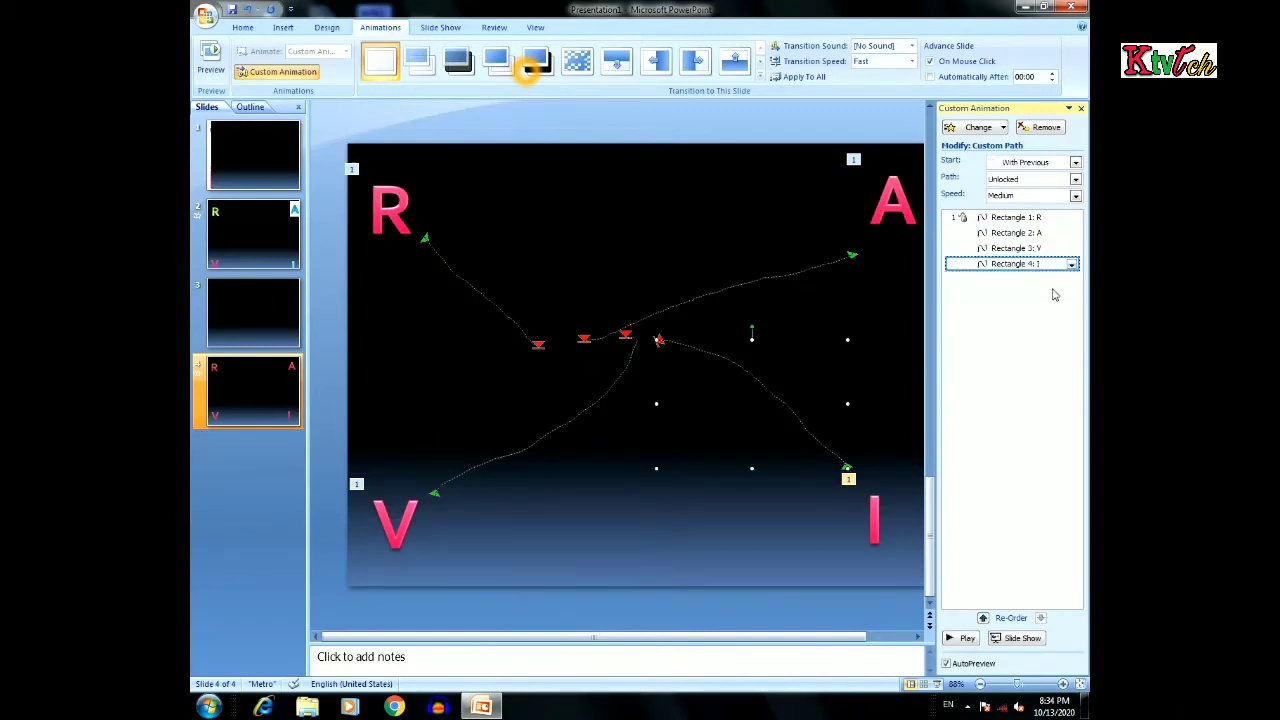
# Preview the animation and shift the motion paths of A, V and I slightly down to line their ends up with R's
pyautogui.click(962, 637)
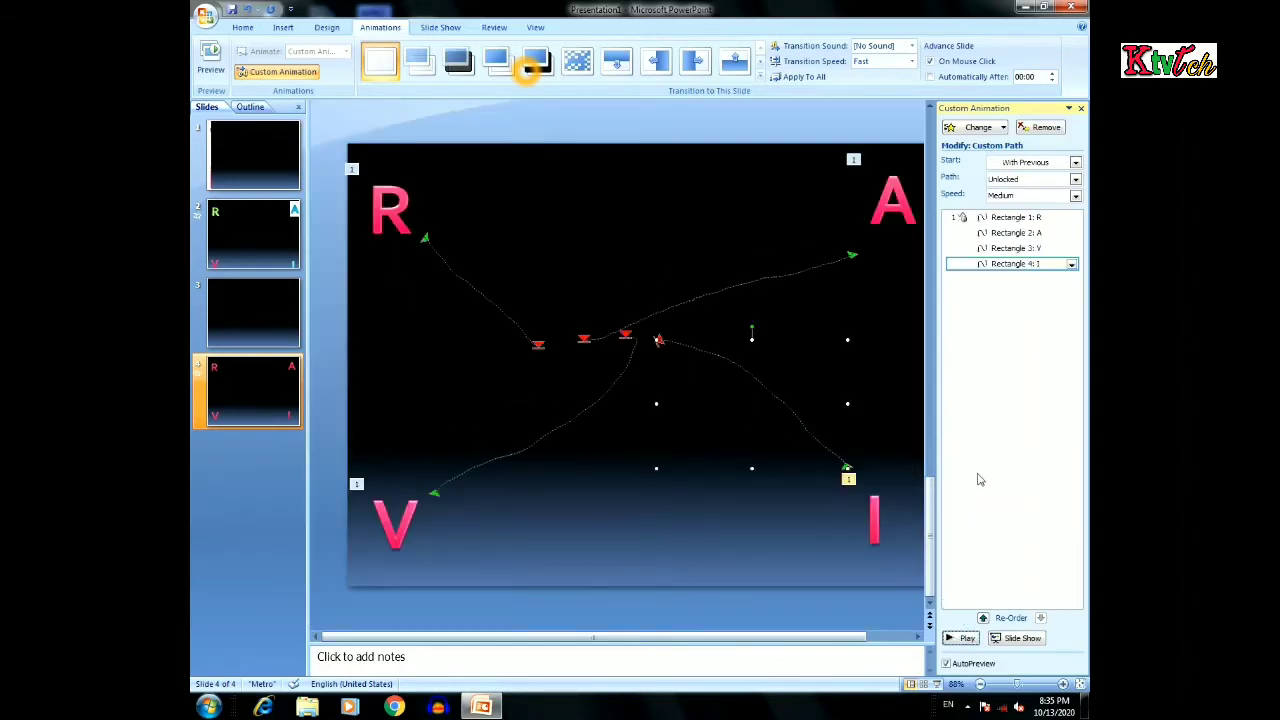
pyautogui.click(964, 638)
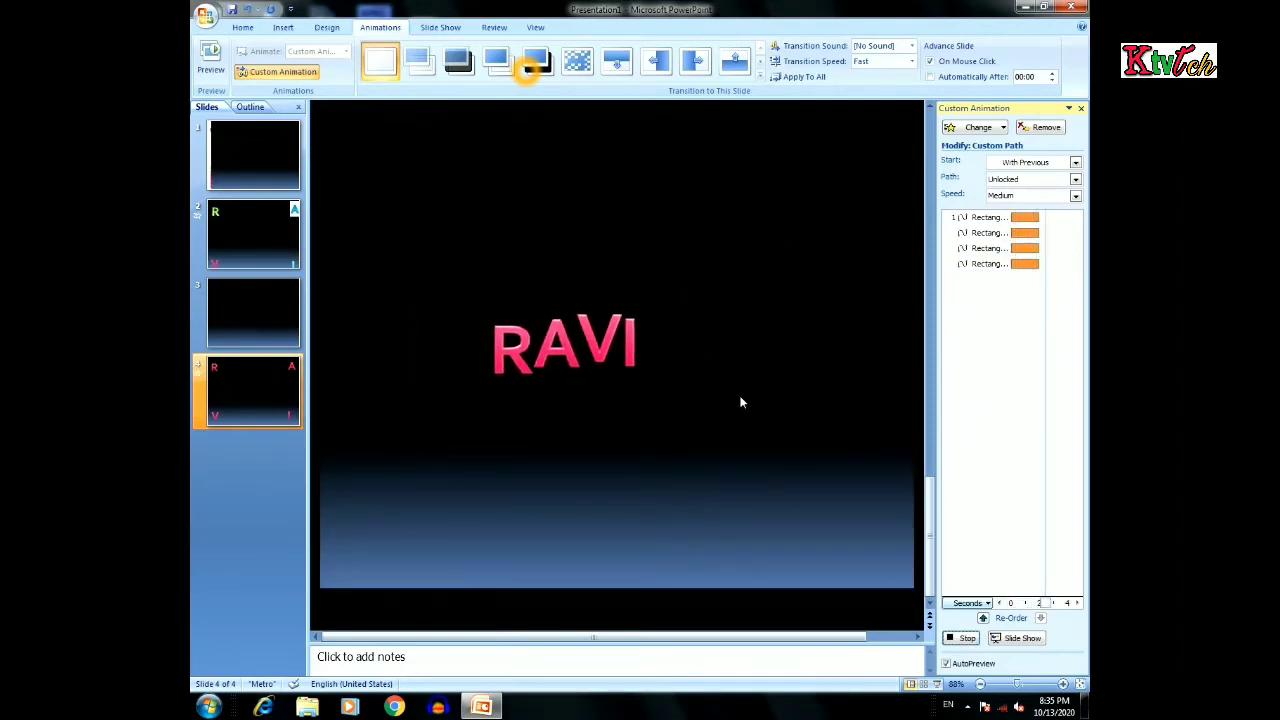
pyautogui.click(586, 342)
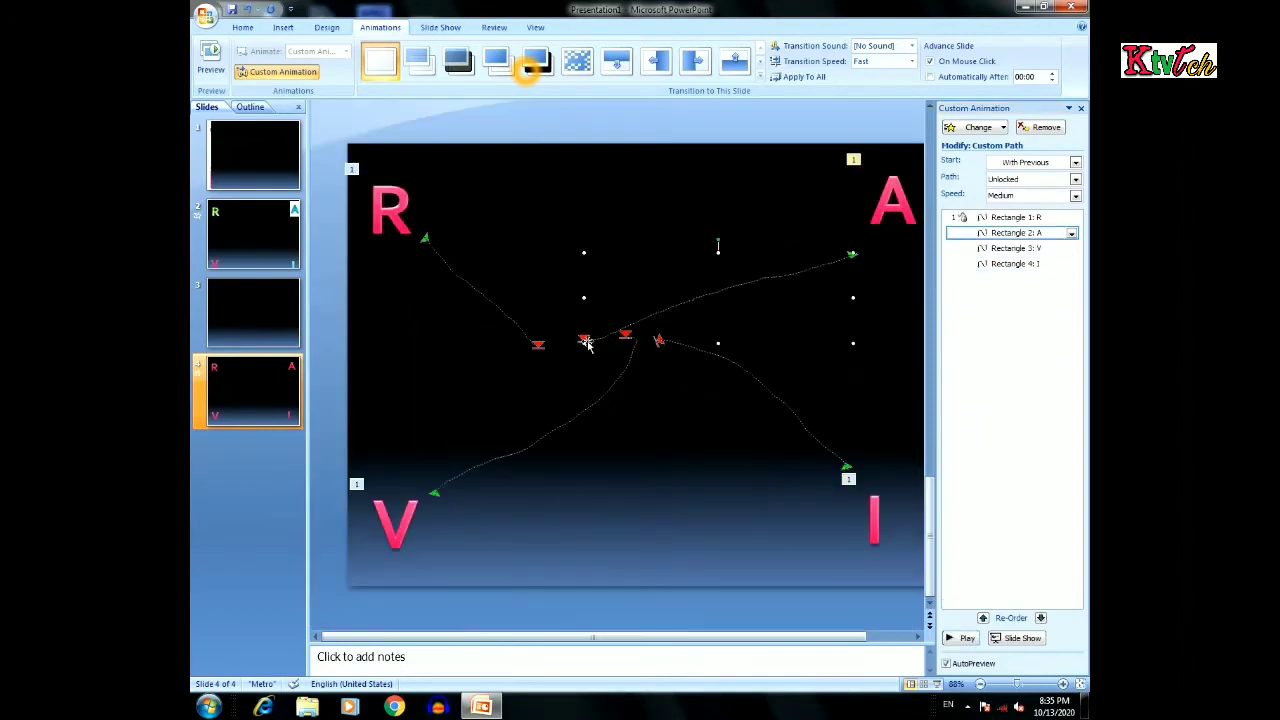
pyautogui.press('Down')
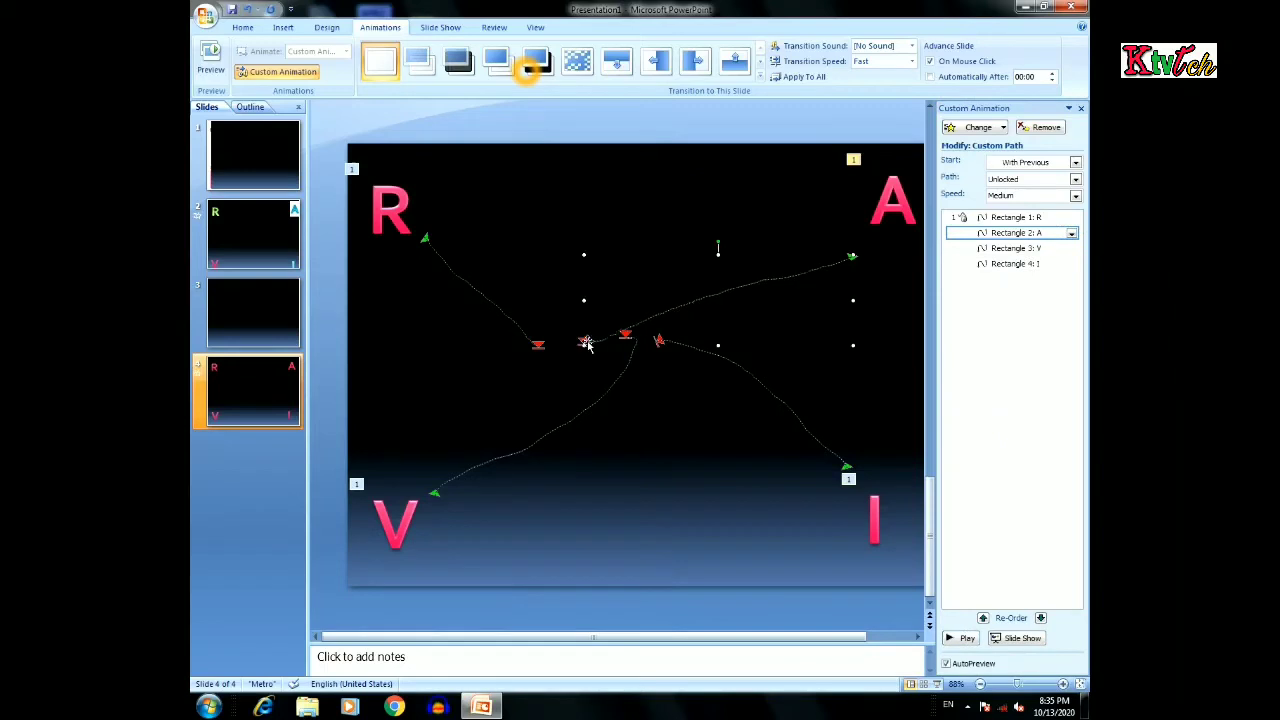
pyautogui.moveTo(586, 342); pyautogui.dragTo(609, 338)
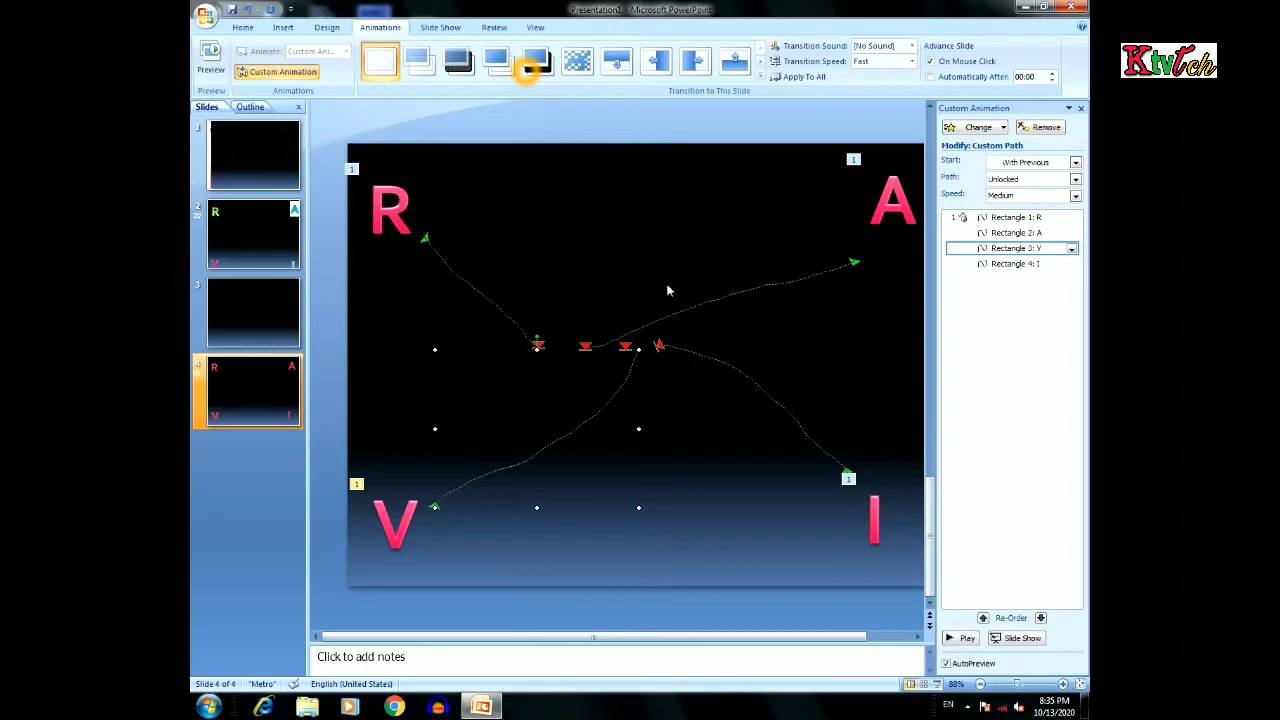
# Add a Spin emphasis effect to the upper-left letter R
pyautogui.click(403, 222)
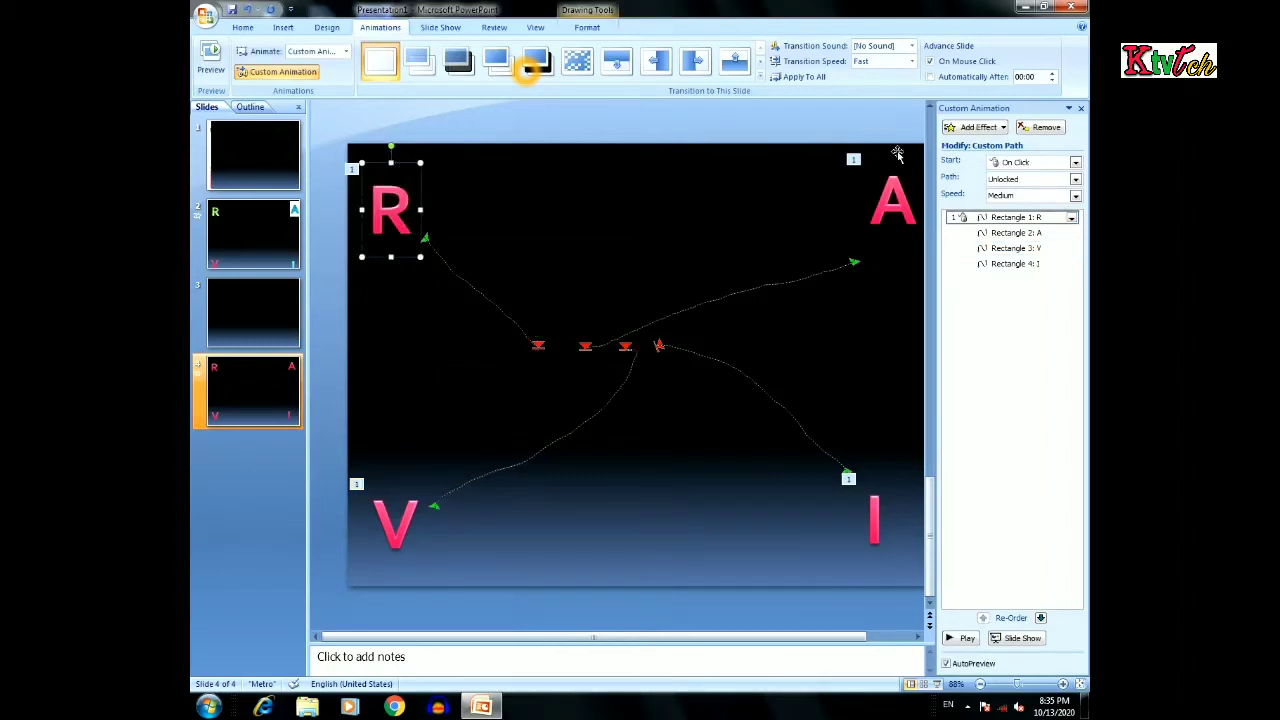
pyautogui.click(972, 128)
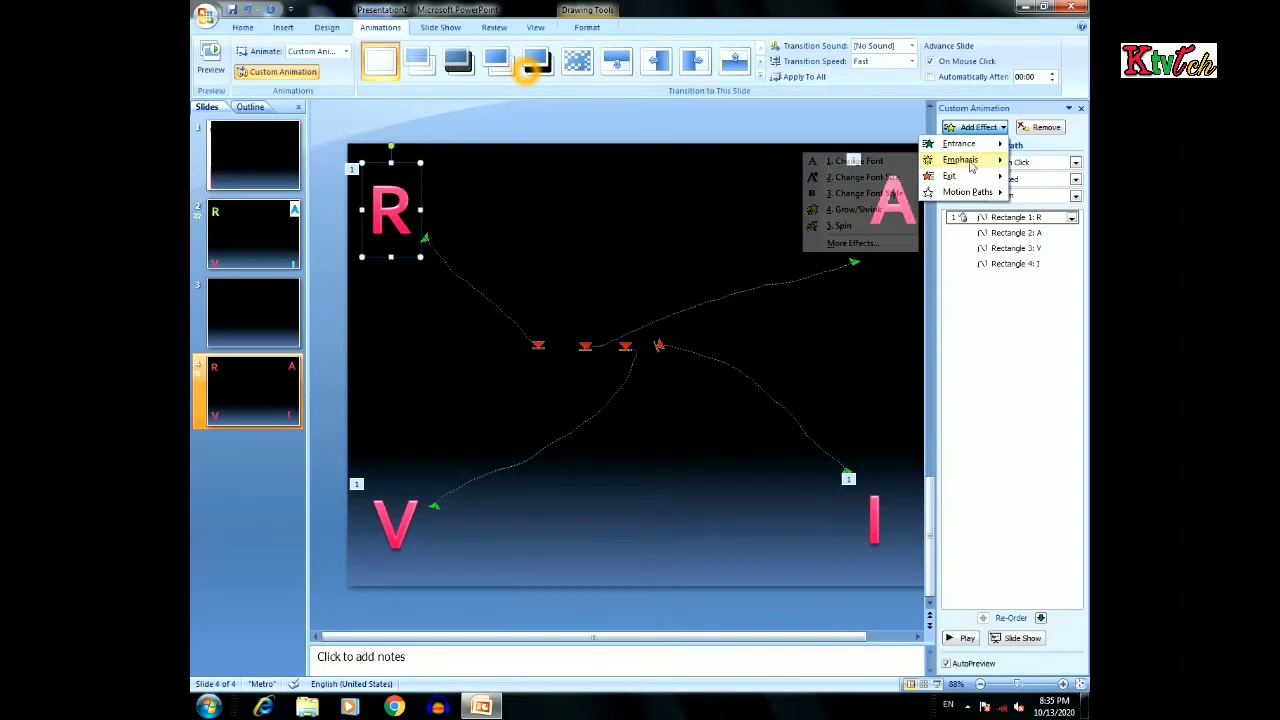
pyautogui.moveTo(970, 176)
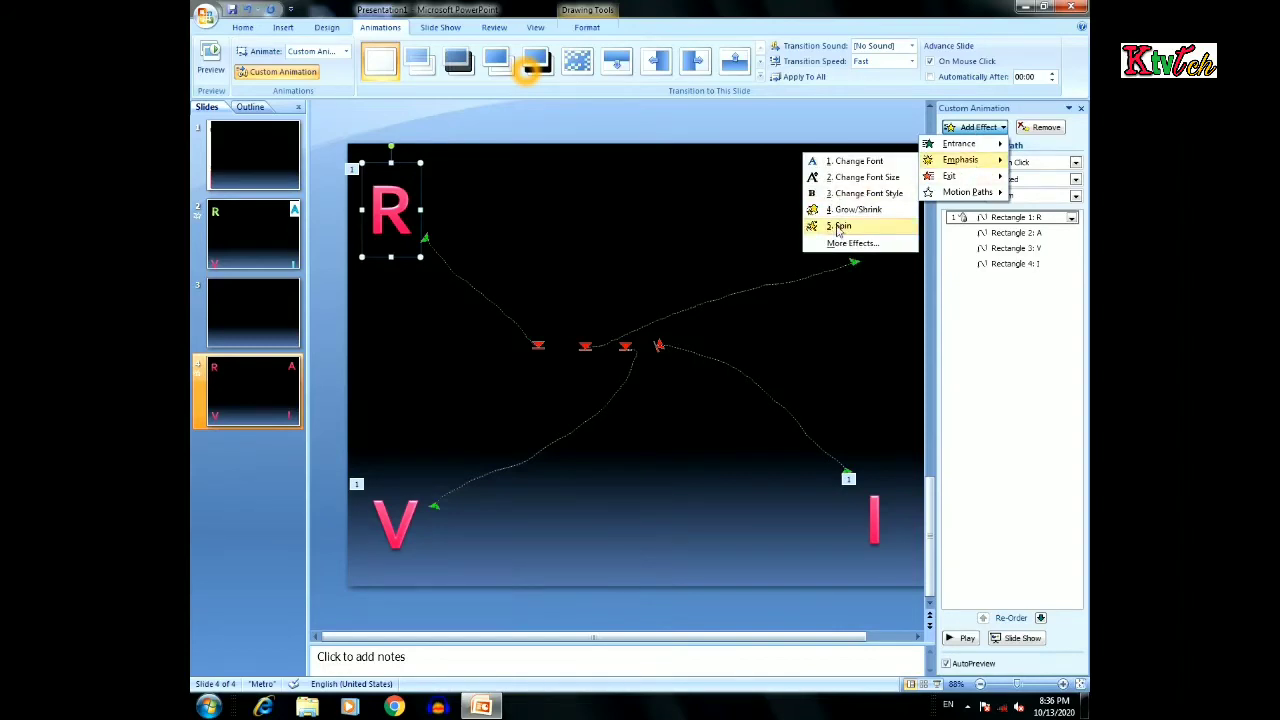
pyautogui.click(840, 228)
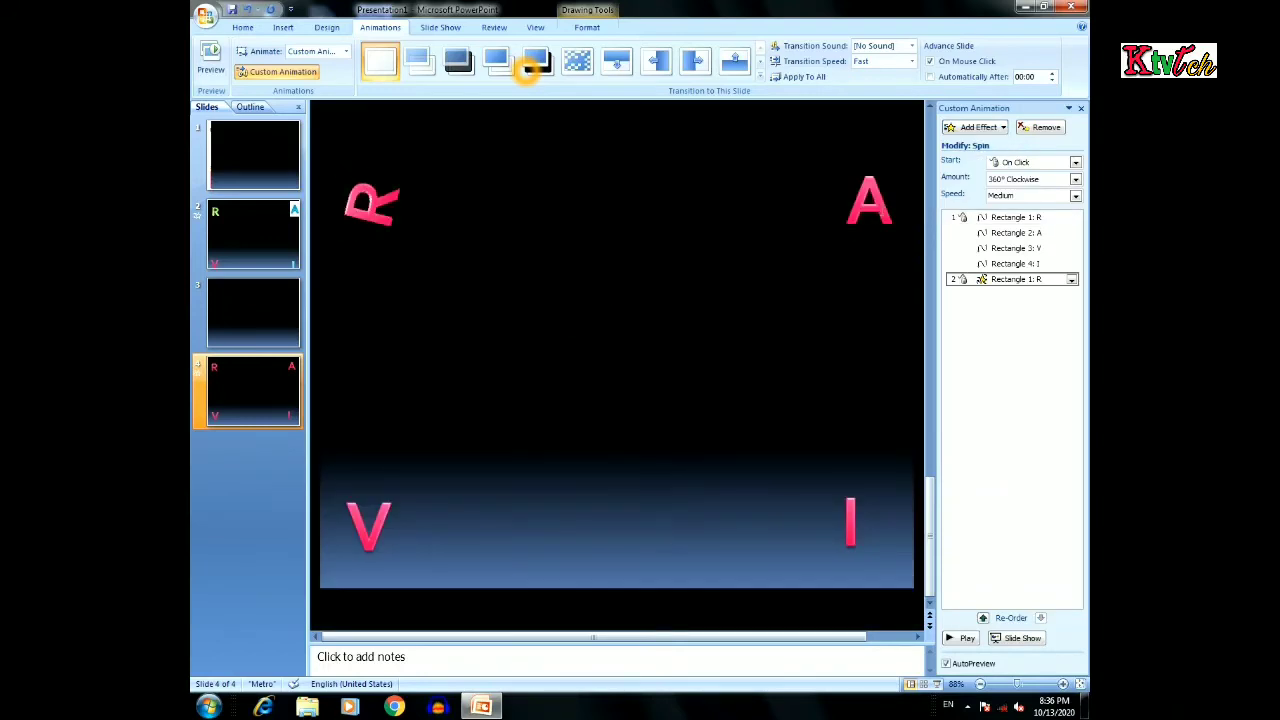
# Add a Spin emphasis effect to the upper-right letter A
pyautogui.click(900, 247)
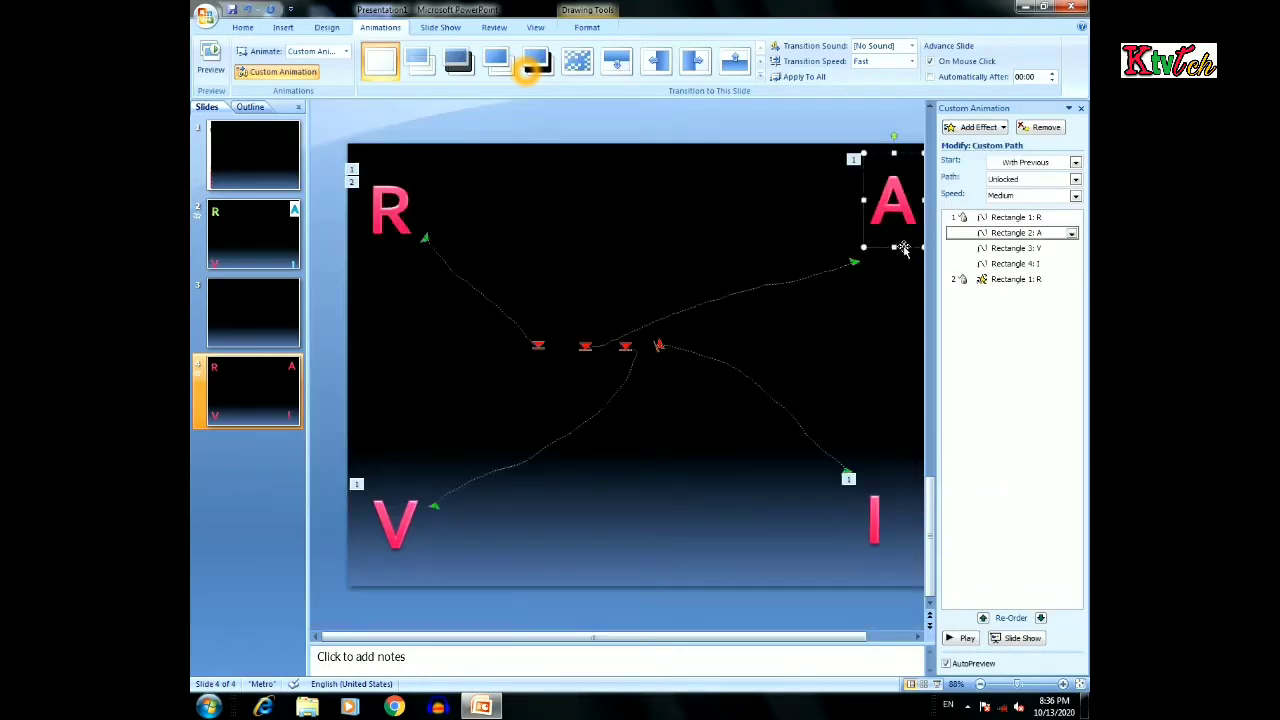
pyautogui.click(965, 128)
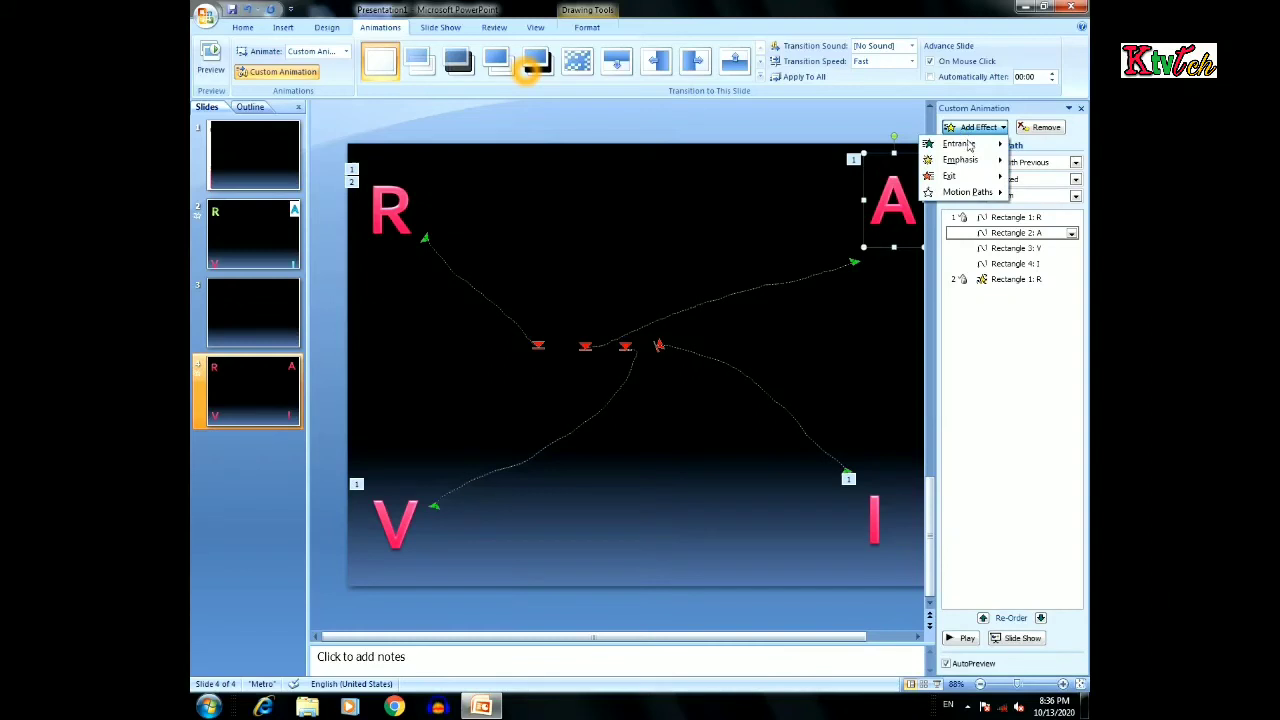
pyautogui.moveTo(969, 147)
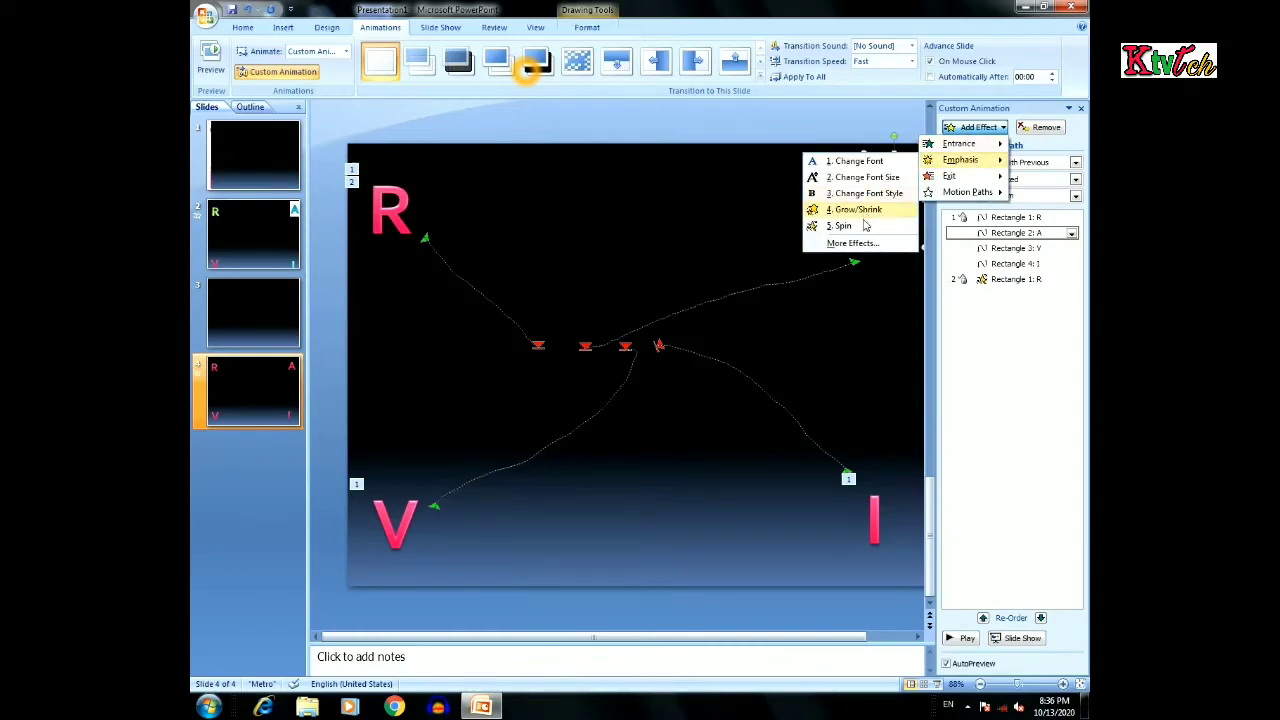
pyautogui.click(858, 225)
# Add a Spin emphasis effect to each of the two lower letters, V and I
pyautogui.click(397, 514)
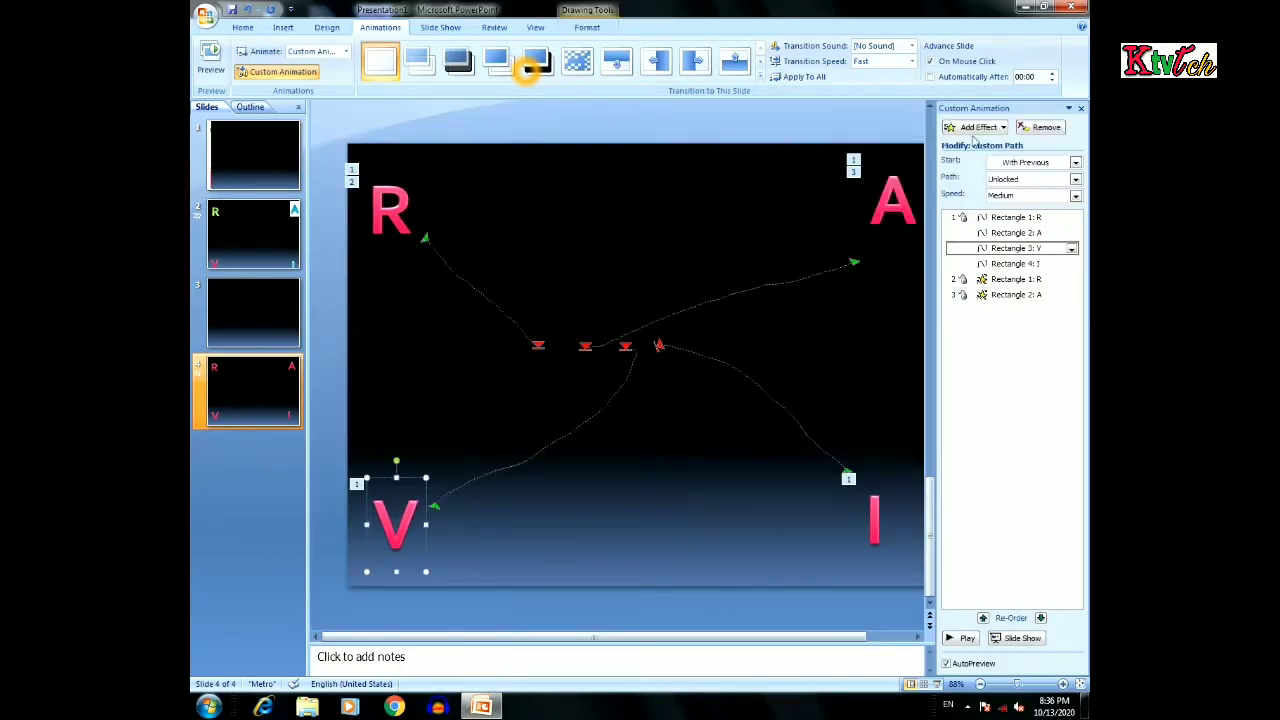
pyautogui.click(982, 131)
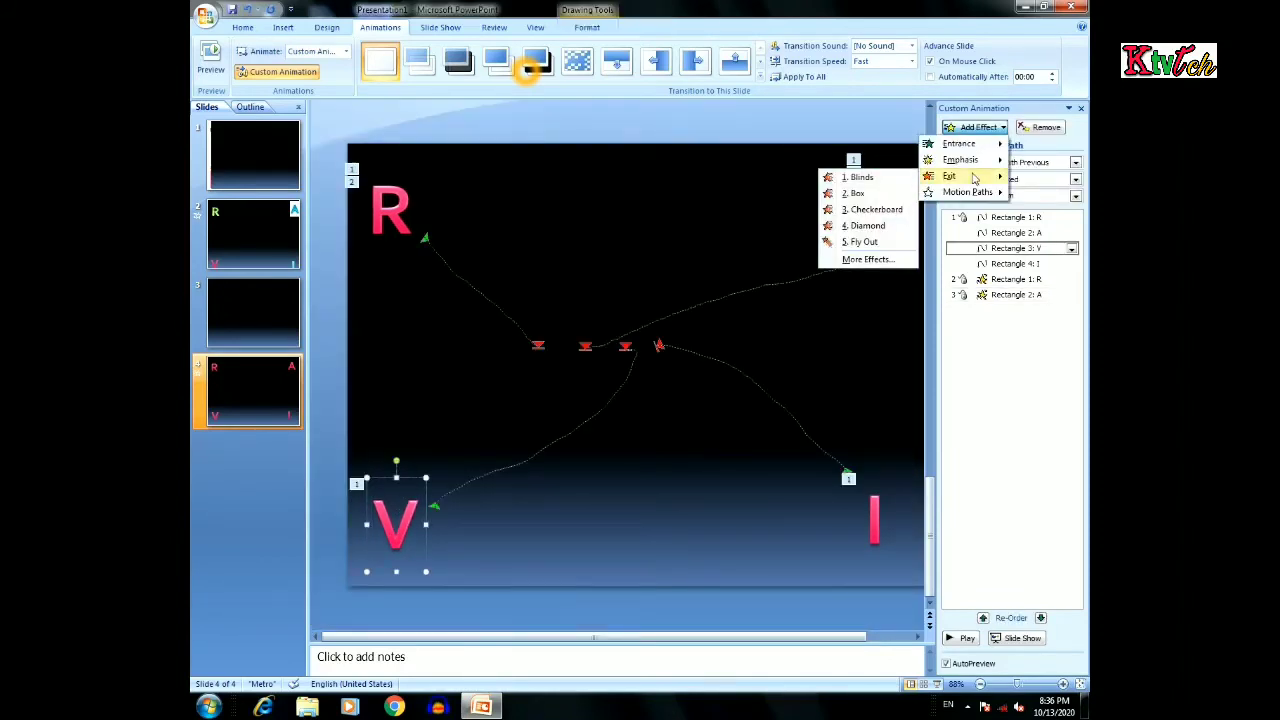
pyautogui.moveTo(976, 163)
pyautogui.click(858, 225)
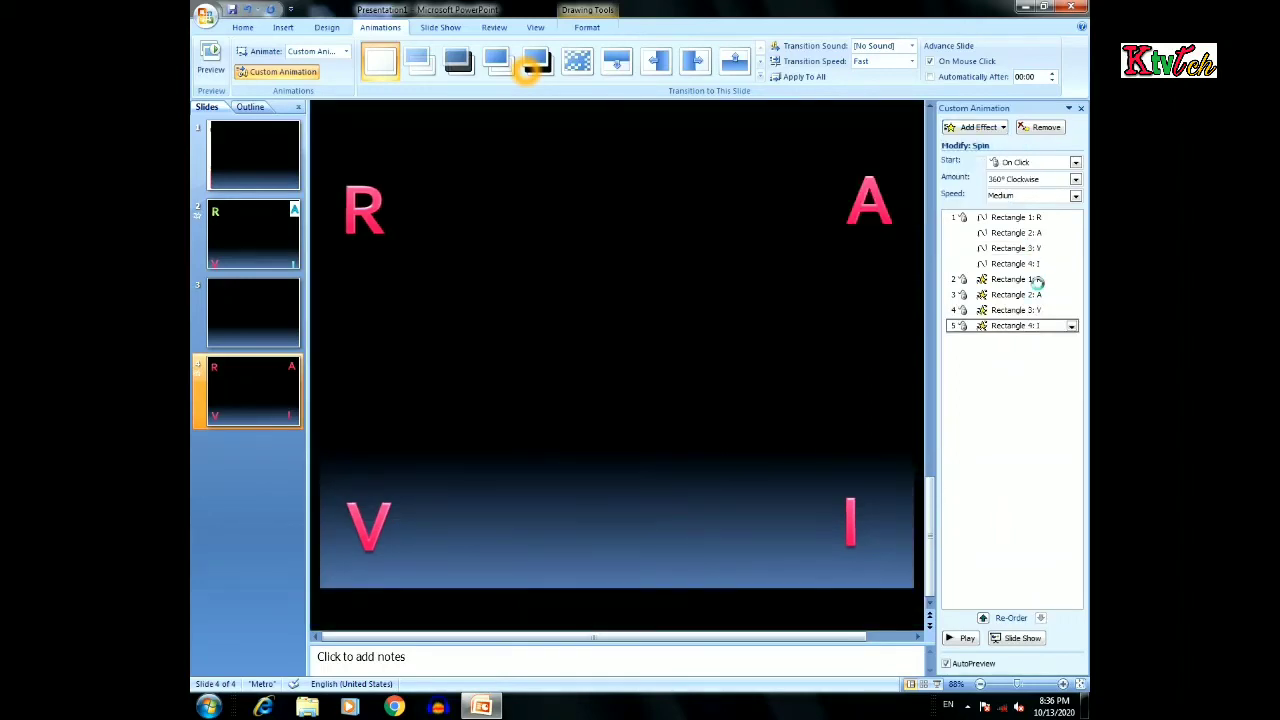
# Set the Spin effects of the letters R and A to start with the previous animation
pyautogui.click(1037, 280)
pyautogui.click(1072, 283)
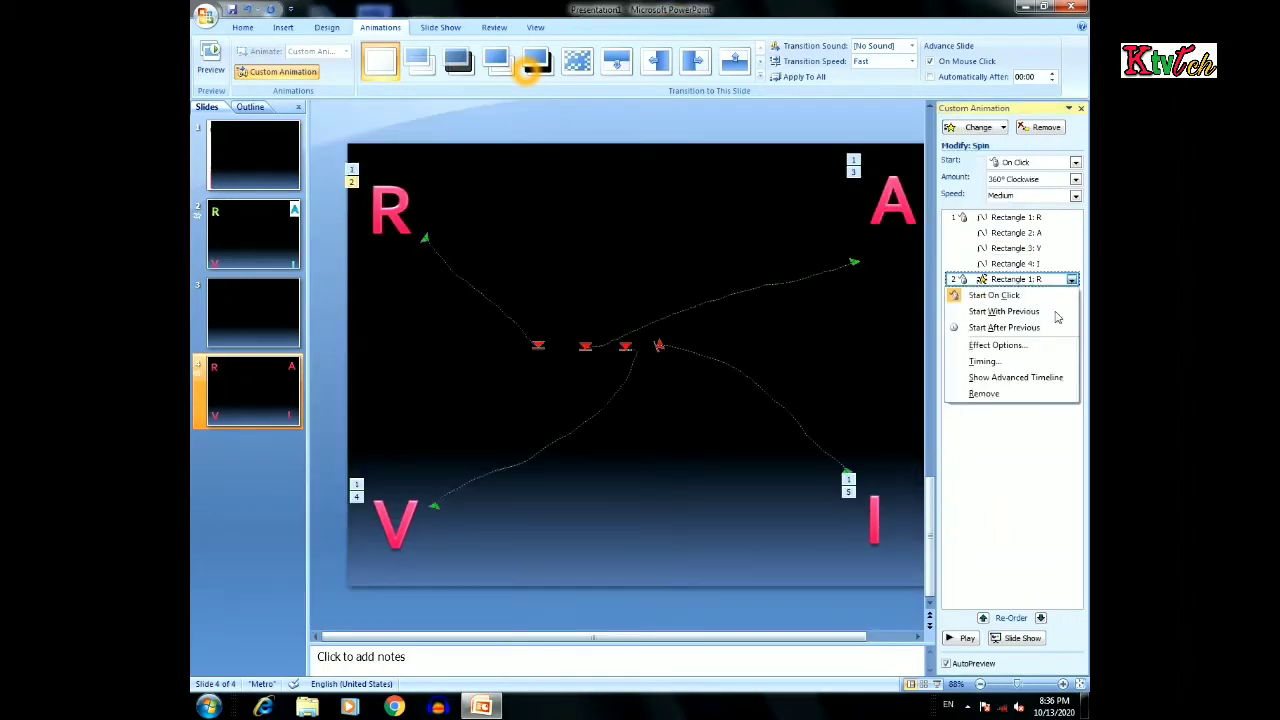
pyautogui.click(1052, 314)
pyautogui.click(1070, 298)
pyautogui.click(1071, 297)
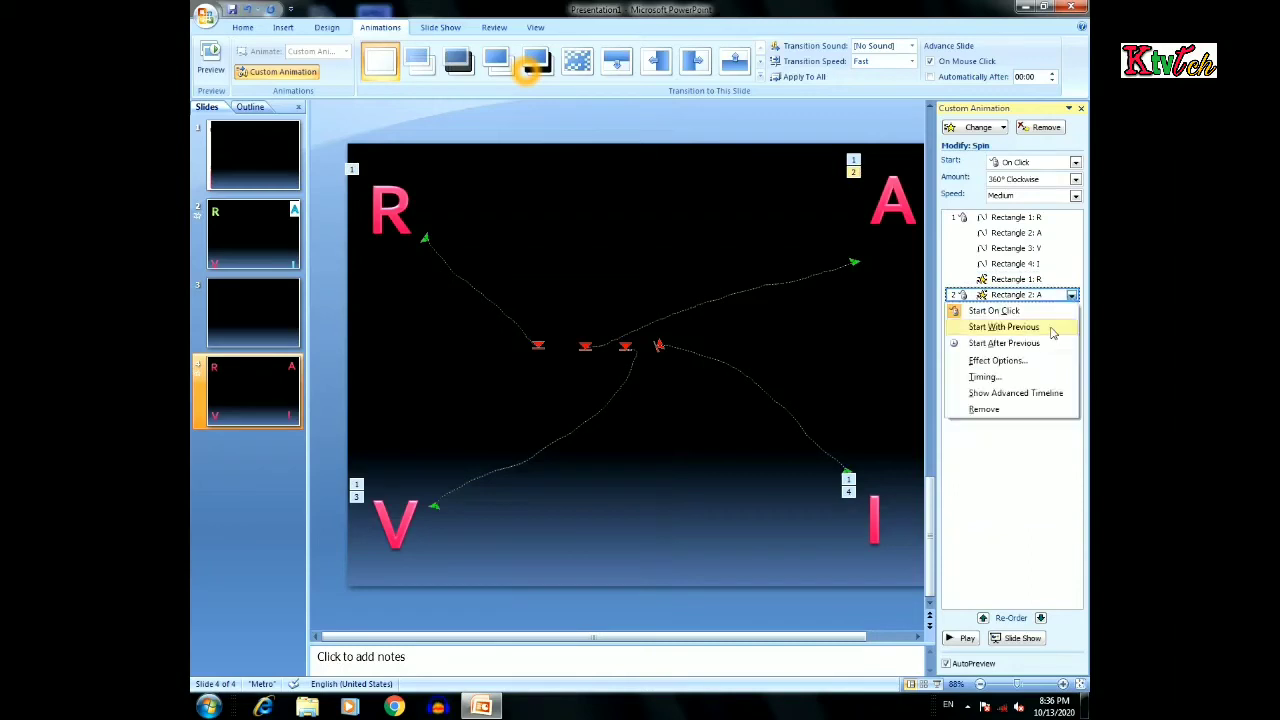
pyautogui.click(1052, 327)
# Set the Spin effects of the letters V and I to start with the previous animation and preview the slide
pyautogui.click(1054, 310)
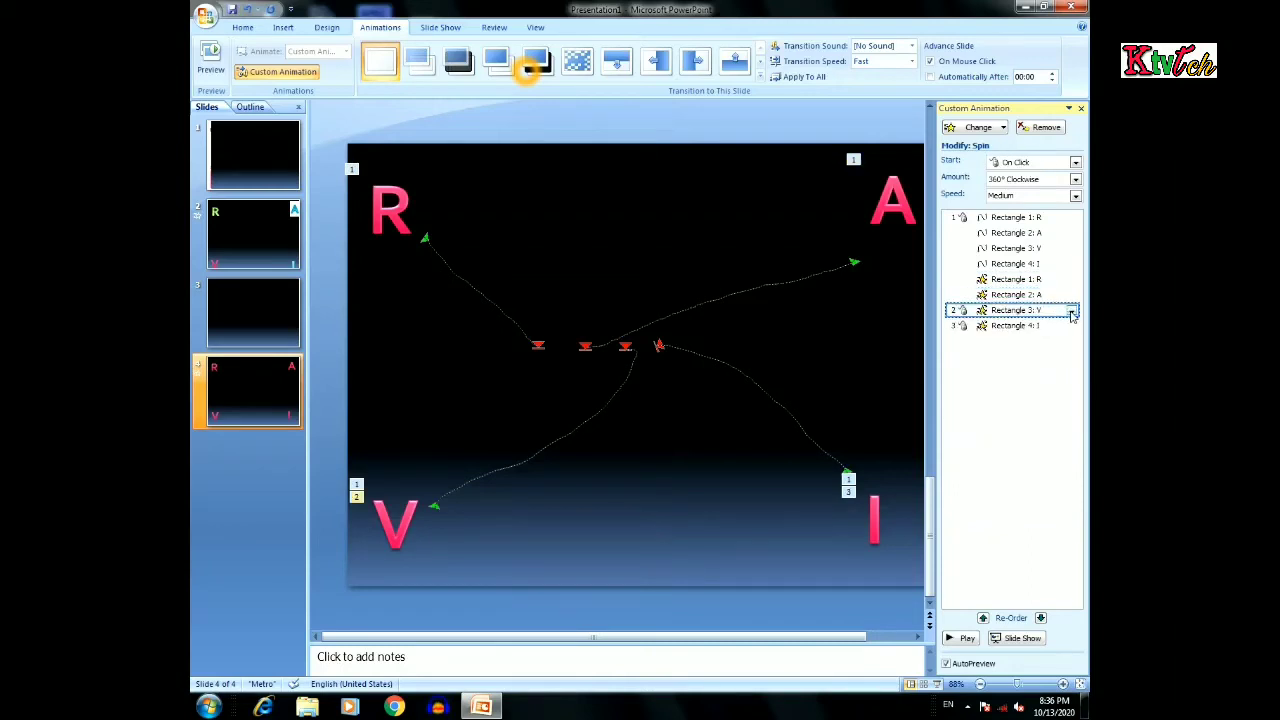
pyautogui.click(1072, 314)
pyautogui.click(1054, 342)
pyautogui.click(1058, 324)
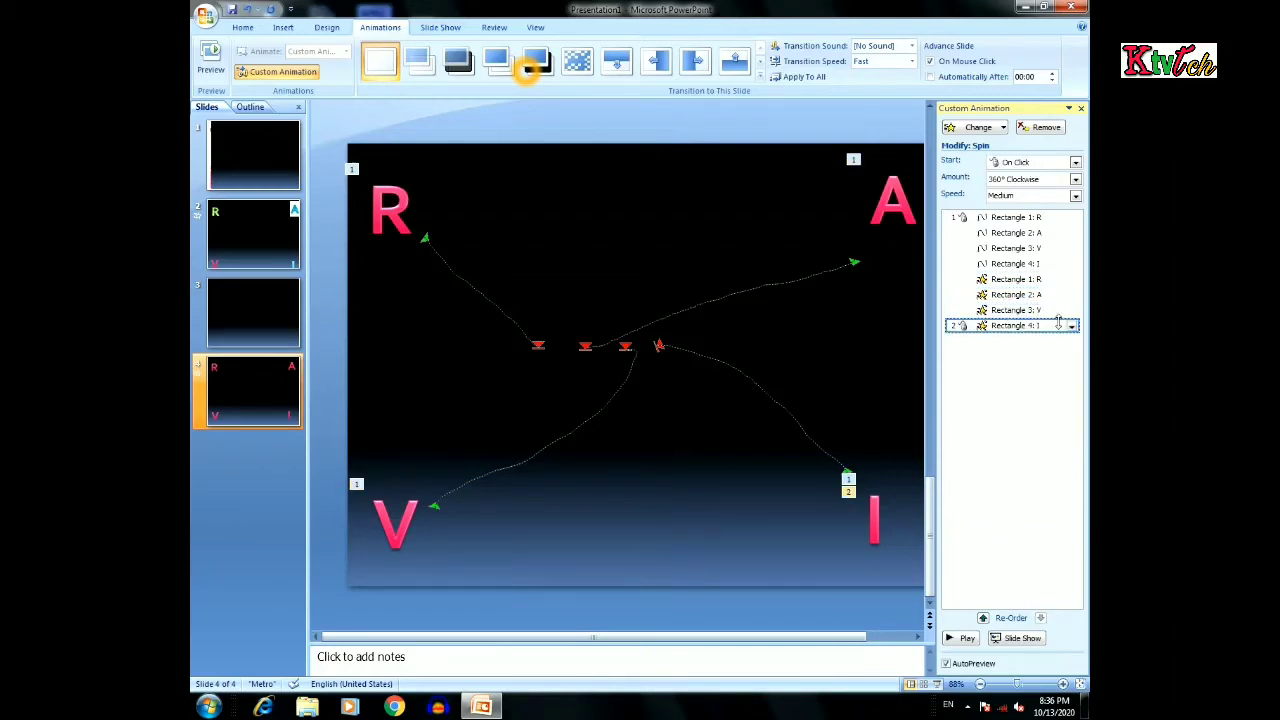
pyautogui.click(1075, 331)
pyautogui.click(1054, 358)
pyautogui.click(968, 640)
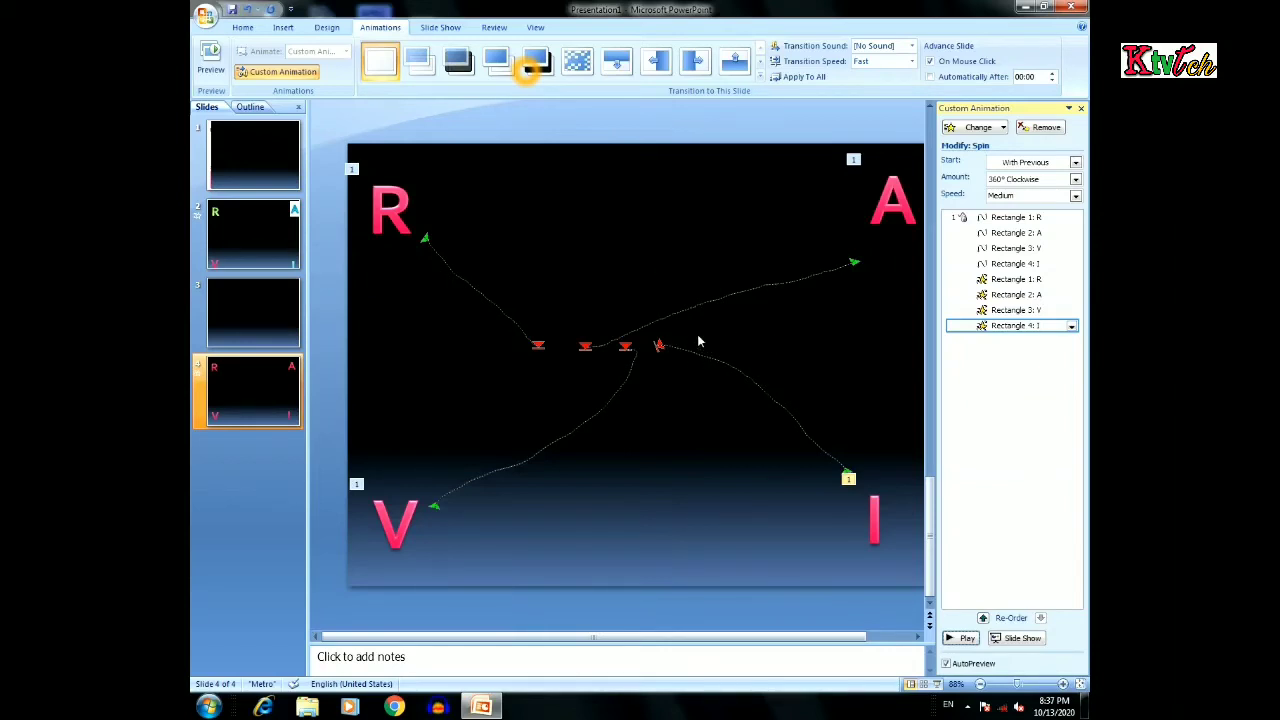
# Draw a 10-point star about 1.08" wide and 0.92" high near the slide's upper edge, between the letters R and A
pyautogui.click(283, 27)
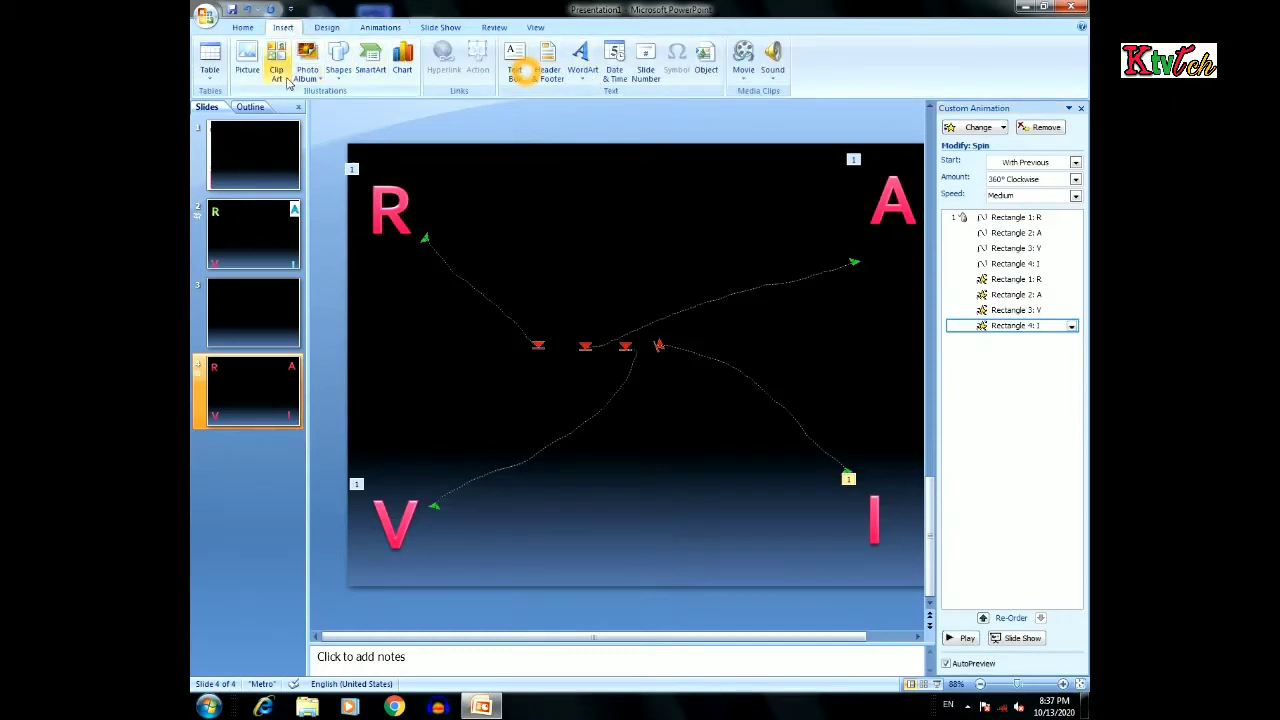
pyautogui.click(339, 70)
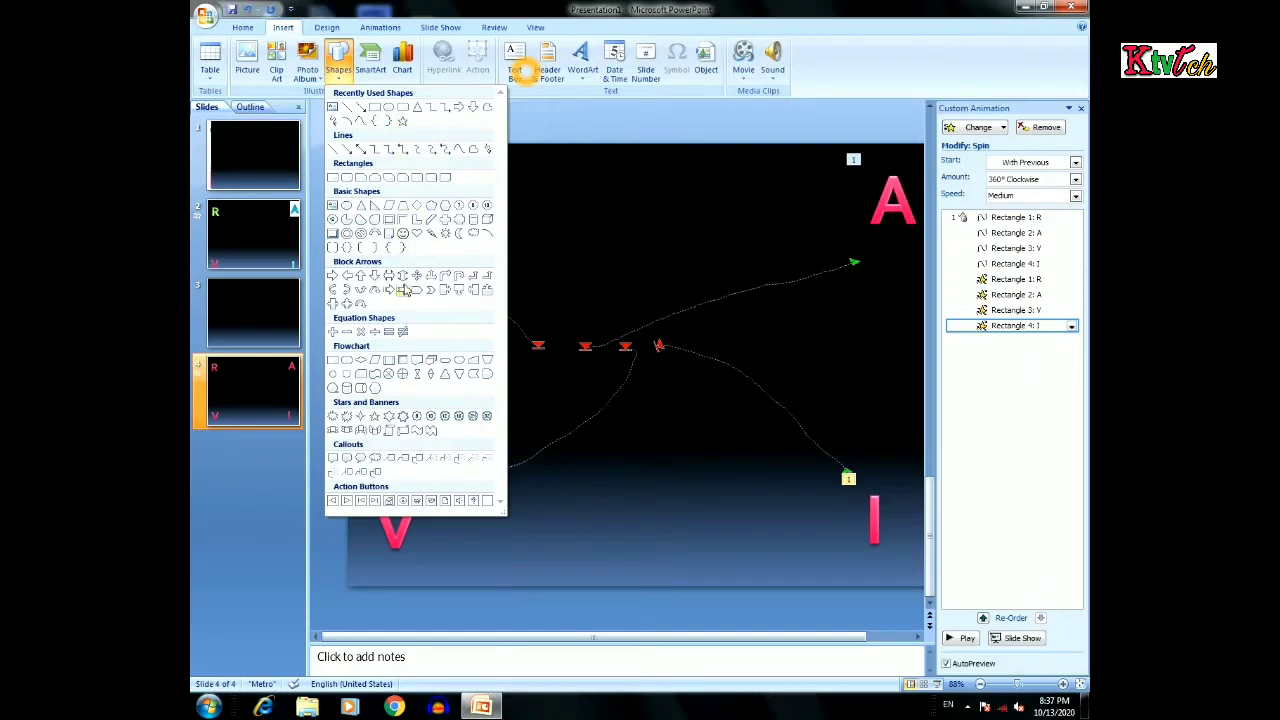
pyautogui.click(444, 418)
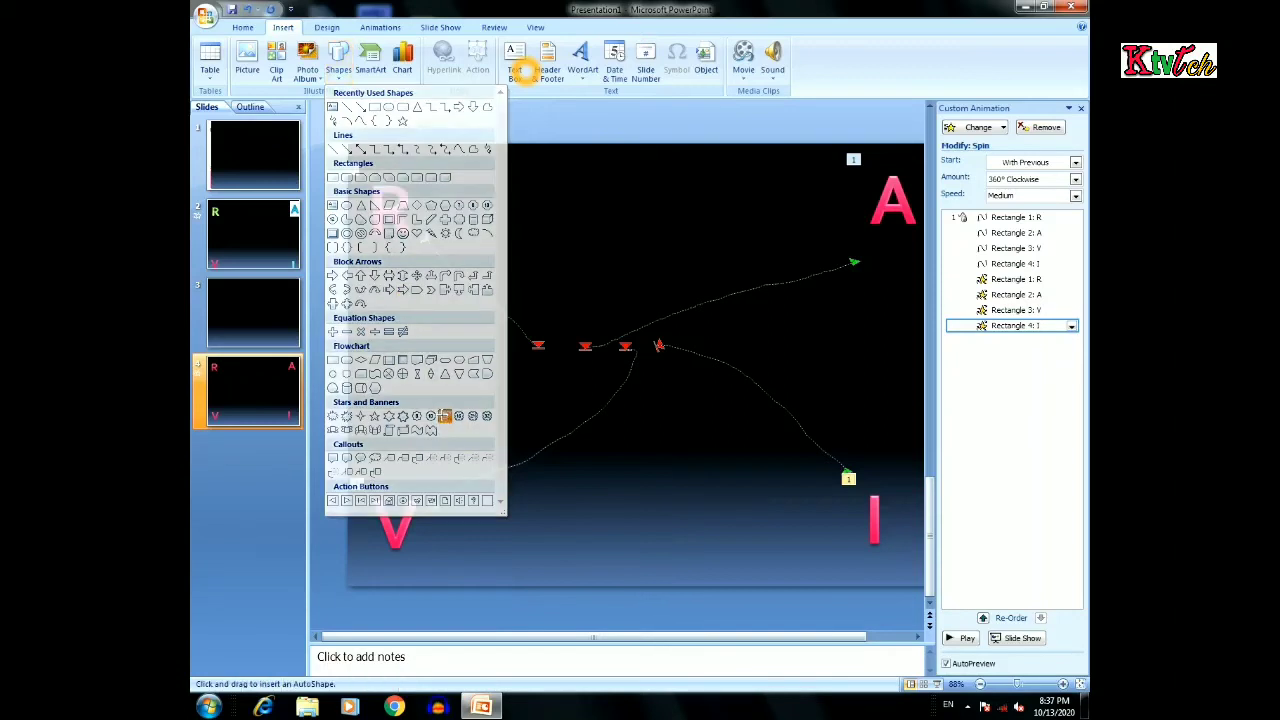
pyautogui.scroll(2, 592, 170)
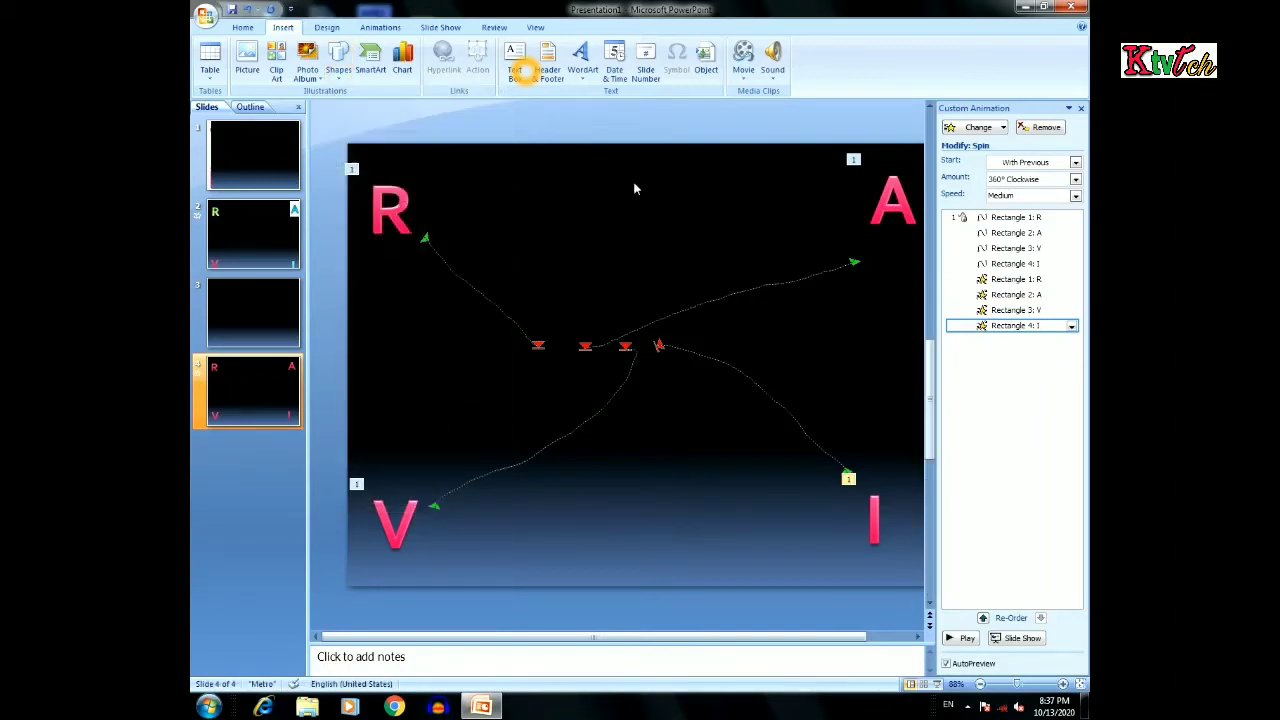
pyautogui.scroll(-2, 336, 328)
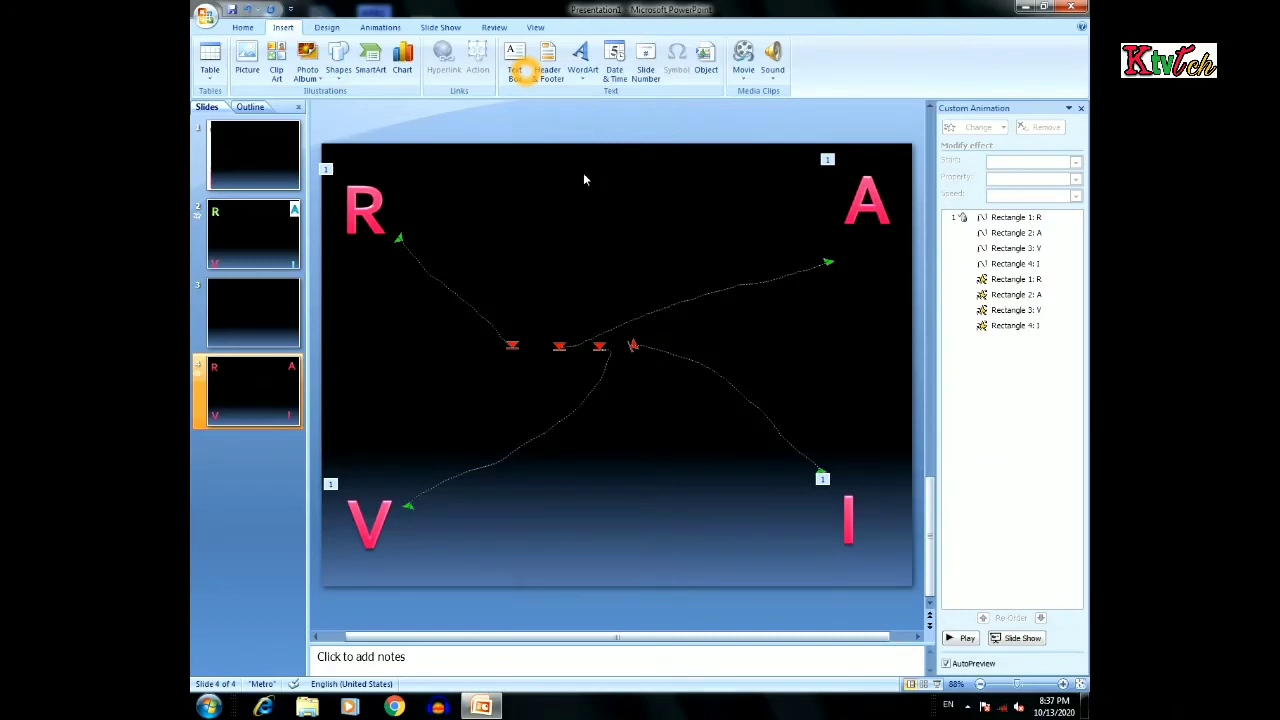
pyautogui.moveTo(566, 172)
pyautogui.mouseDown()
pyautogui.moveTo(597, 223)
pyautogui.moveTo(631, 228)
pyautogui.mouseUp()
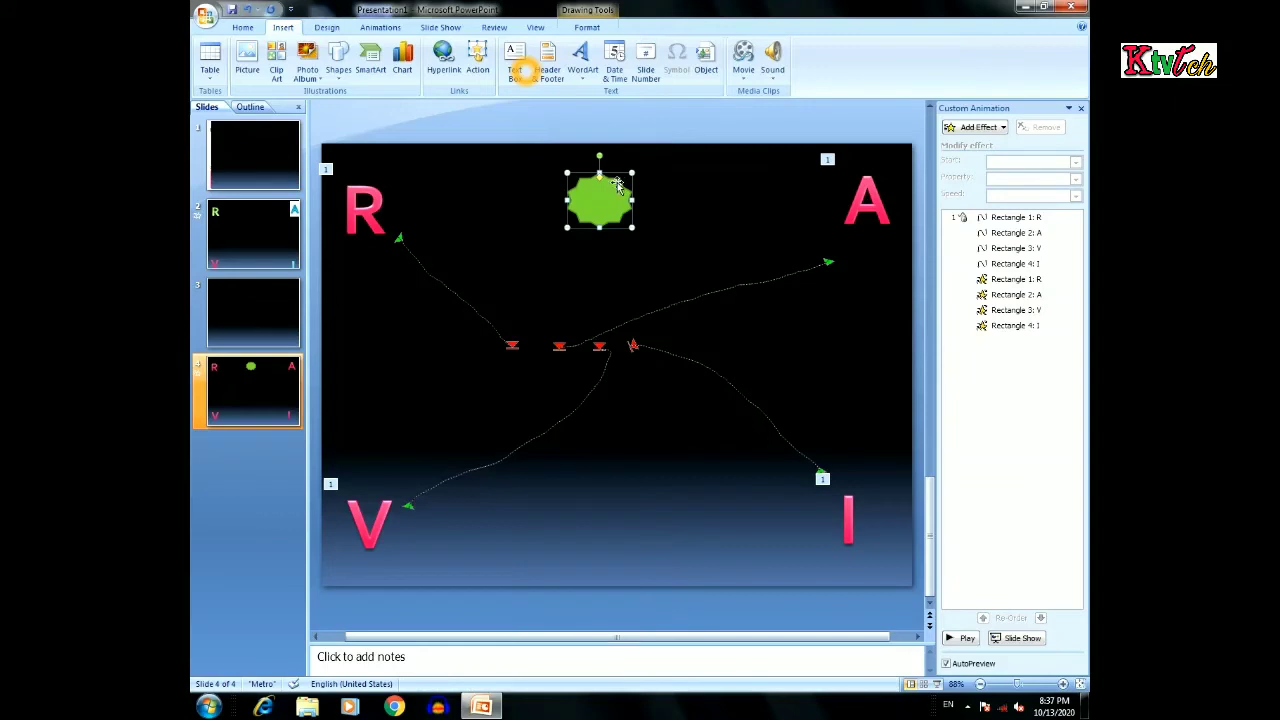
# Move the star on slide 4 off the slide, just above the middle of its upper edge
pyautogui.moveTo(623, 144); pyautogui.dragTo(616, 79)
pyautogui.scroll(3, 637, 156)
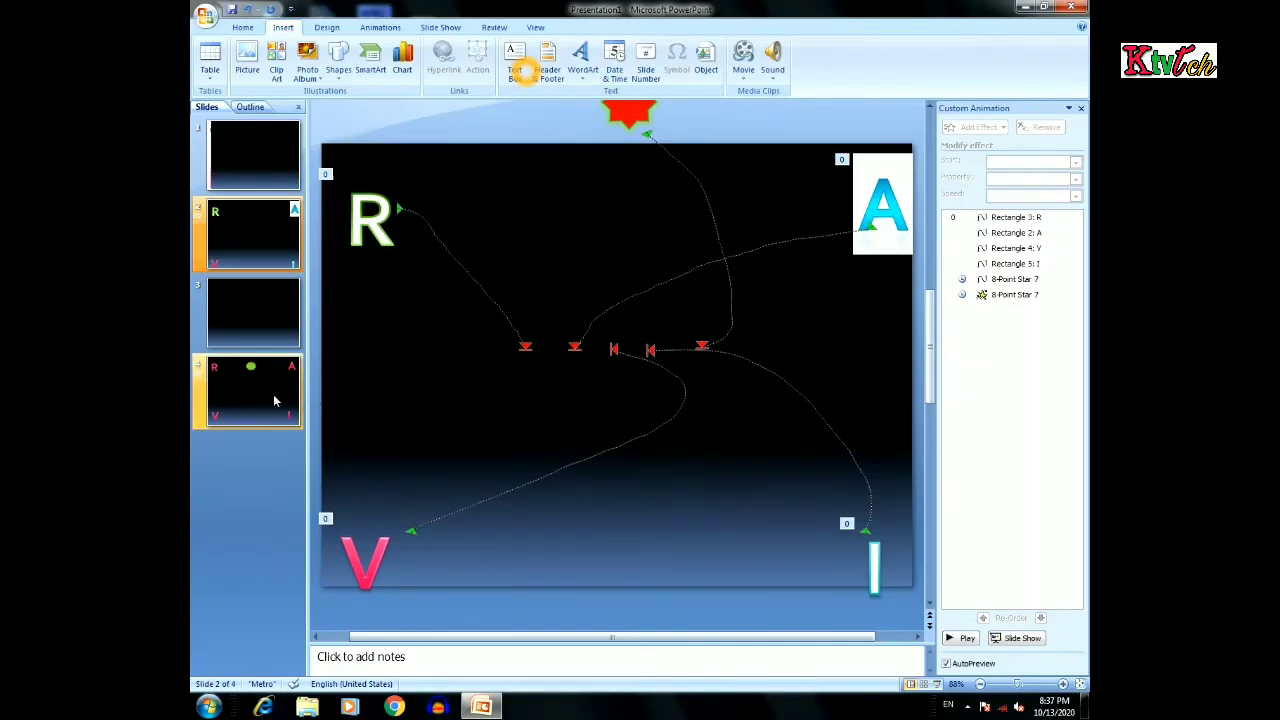
pyautogui.click(273, 394)
pyautogui.click(604, 202)
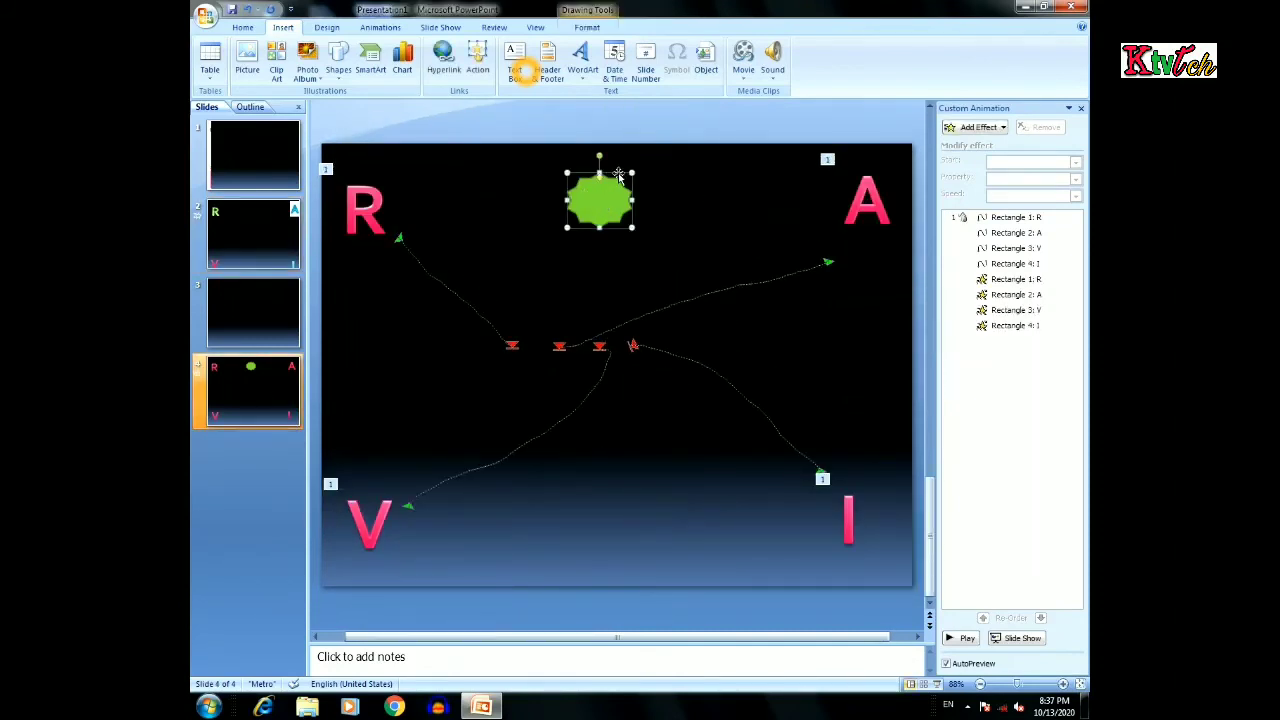
pyautogui.moveTo(621, 165); pyautogui.dragTo(626, 118)
pyautogui.moveTo(616, 172)
pyautogui.mouseDown()
pyautogui.moveTo(620, 153)
pyautogui.moveTo(628, 163)
pyautogui.mouseUp()
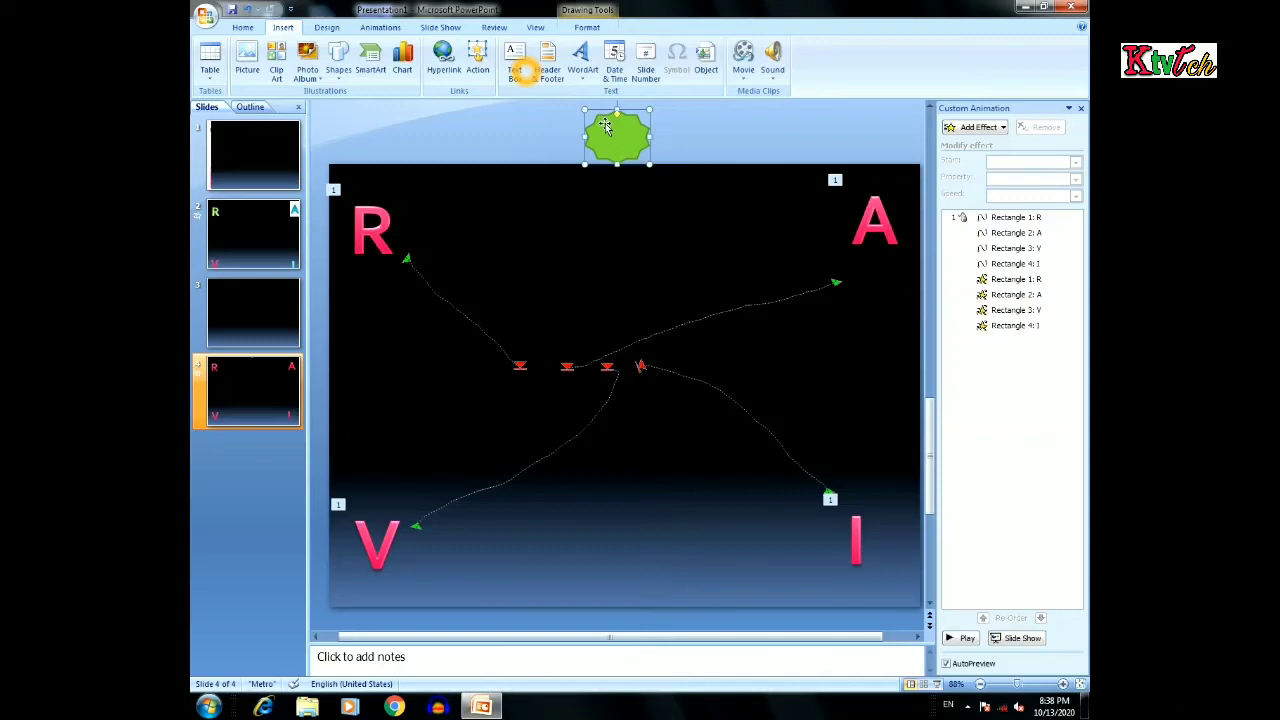
pyautogui.click(631, 168)
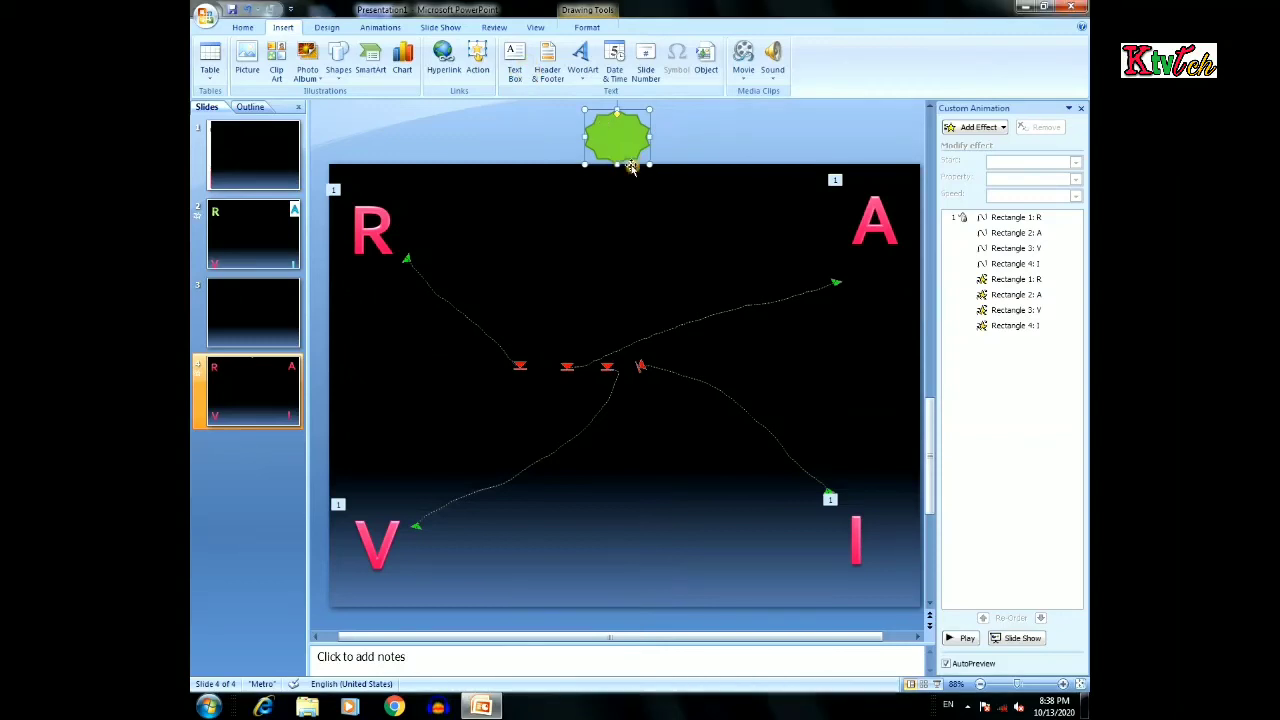
# Look through the texture fills and fill the star with standard yellow
pyautogui.click(586, 28)
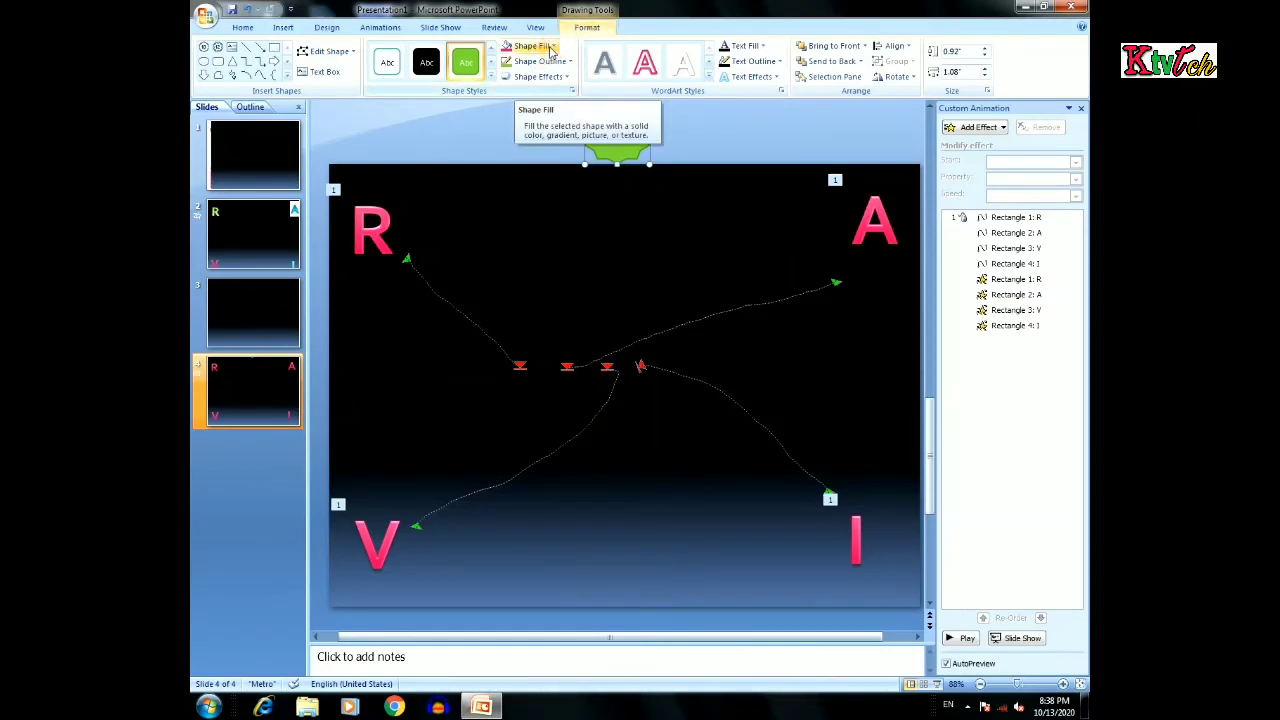
pyautogui.click(550, 47)
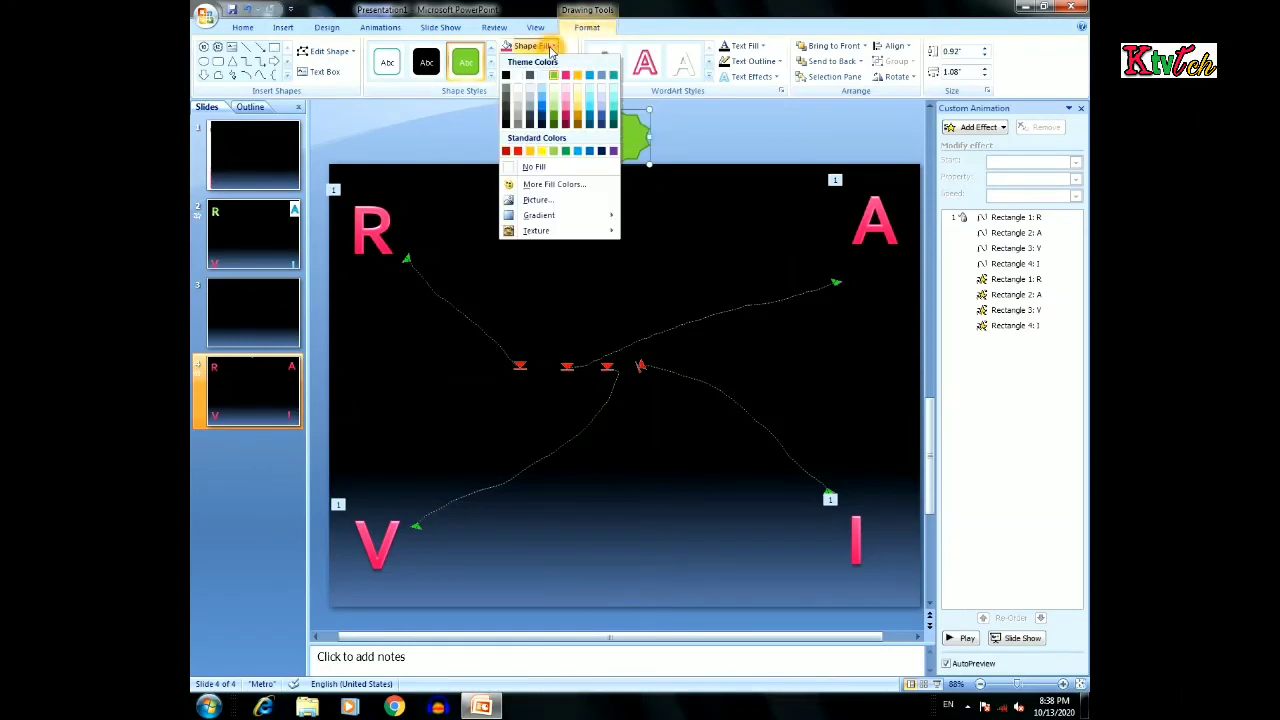
pyautogui.click(544, 152)
pyautogui.click(540, 46)
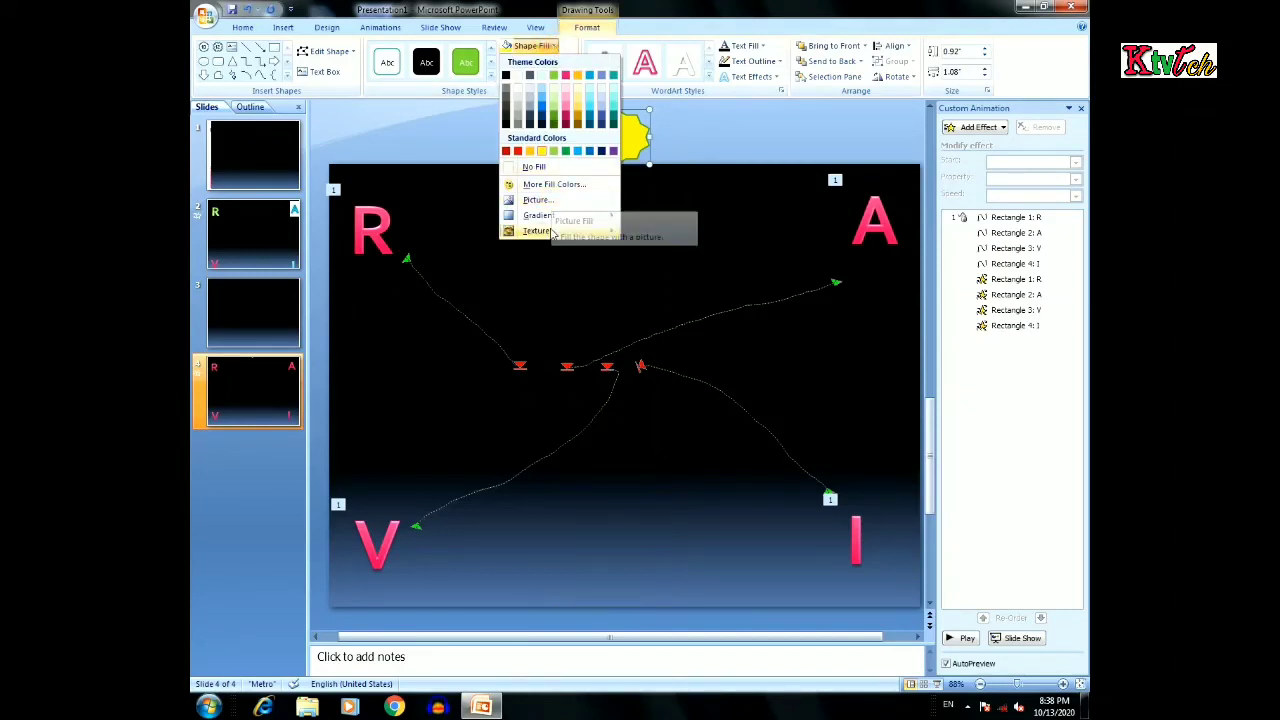
pyautogui.moveTo(556, 222)
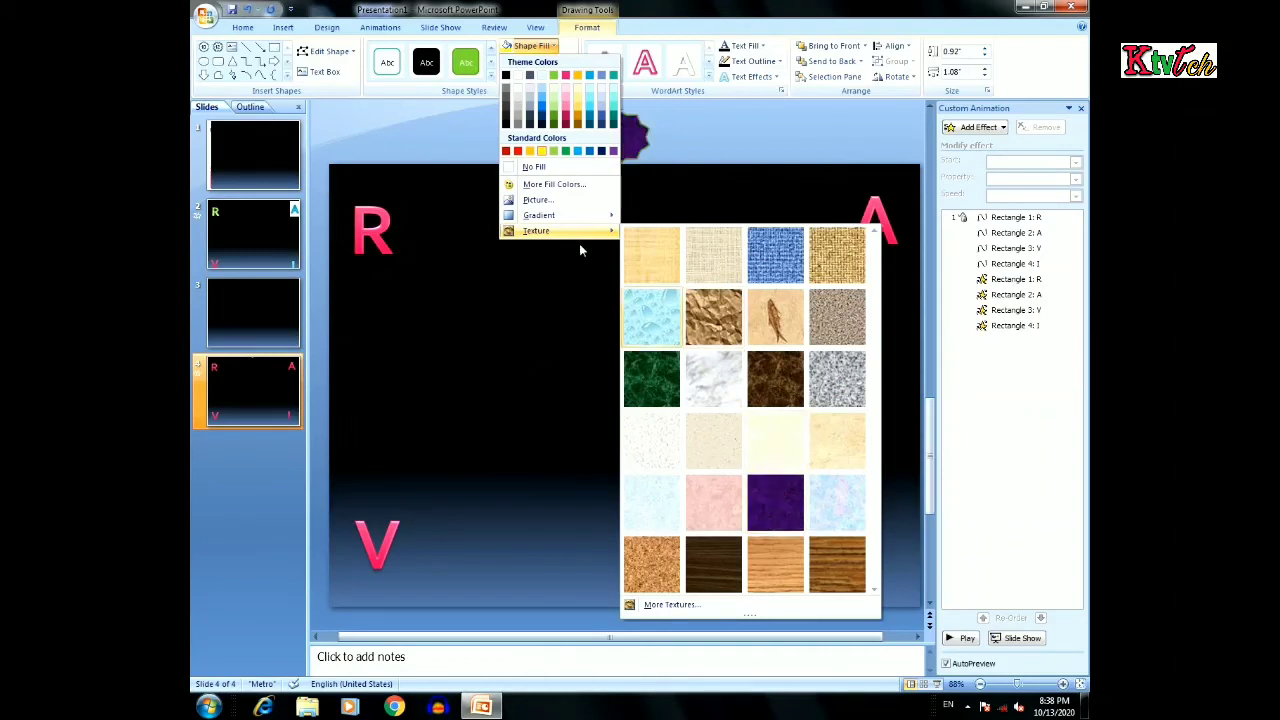
pyautogui.click(542, 152)
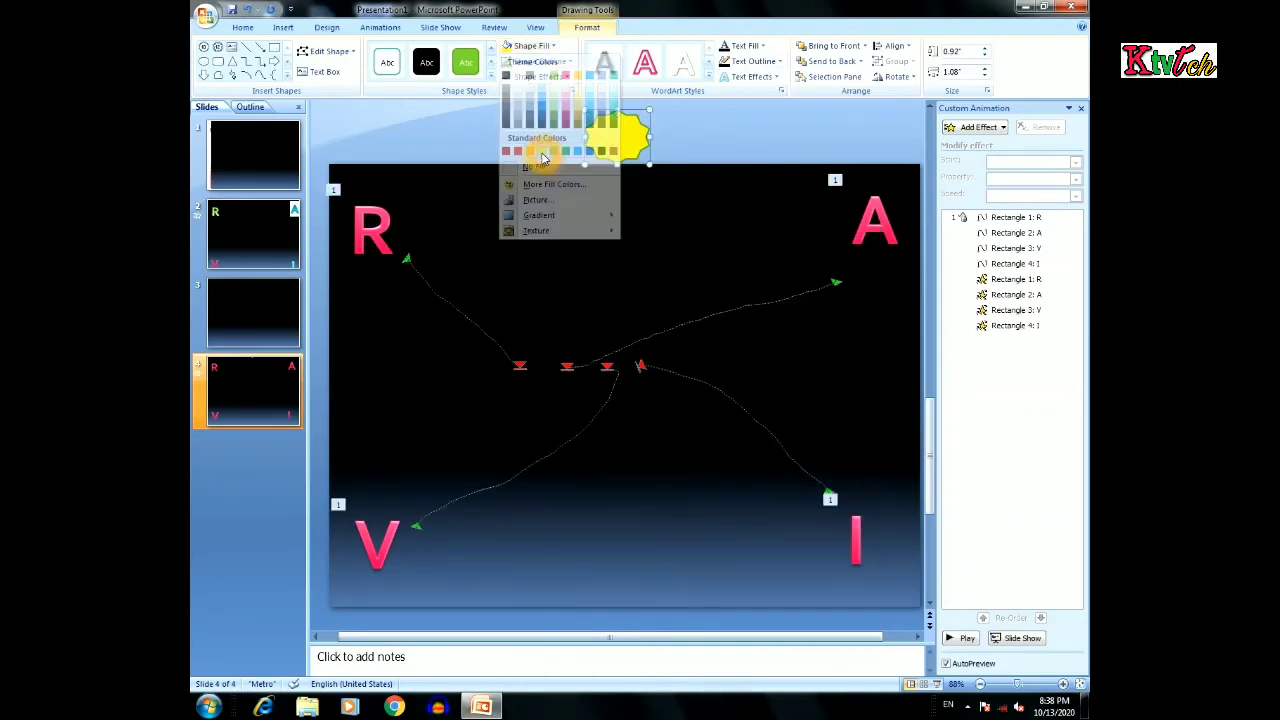
# Give the star a dark outline and apply a yellow glow variation to it
pyautogui.click(546, 64)
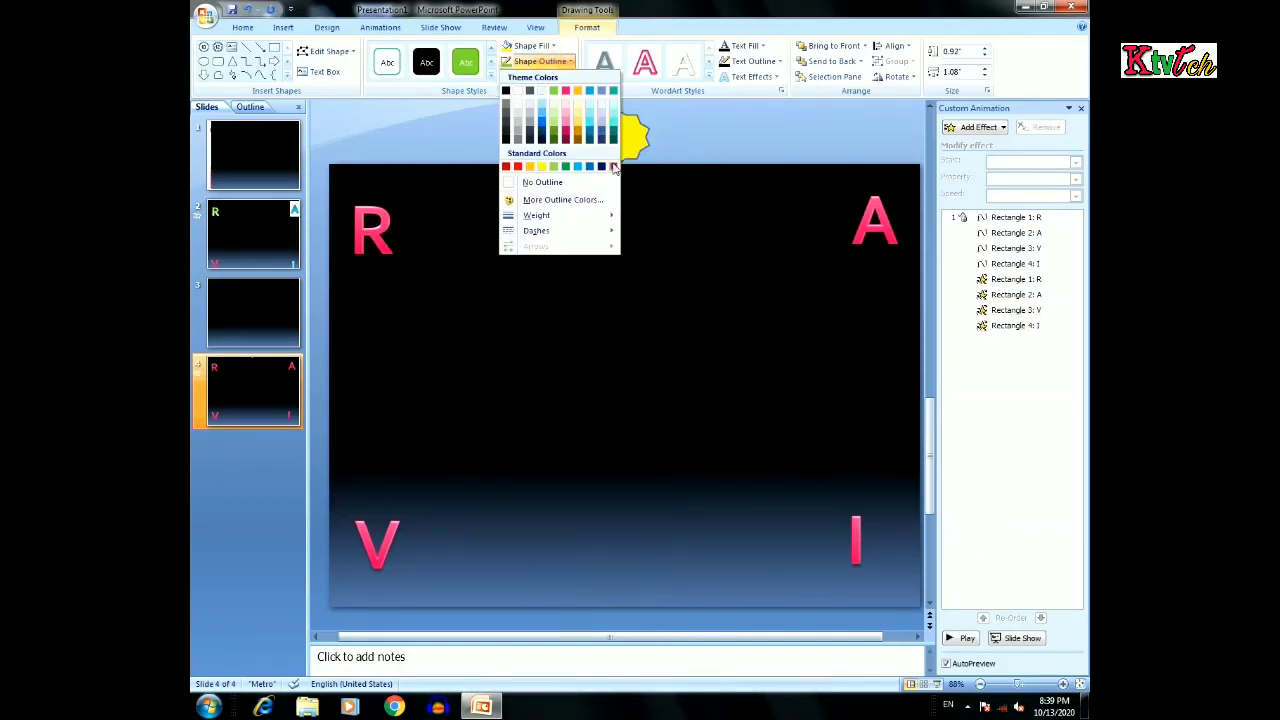
pyautogui.click(508, 115)
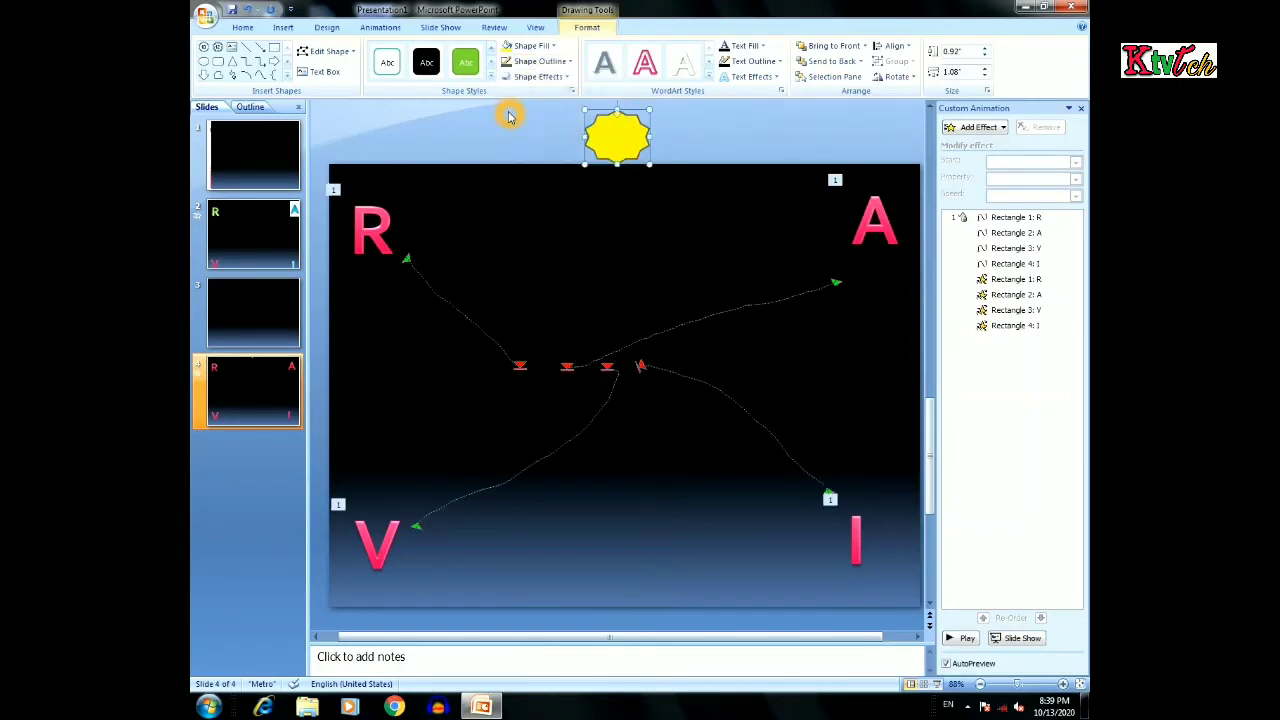
pyautogui.click(542, 78)
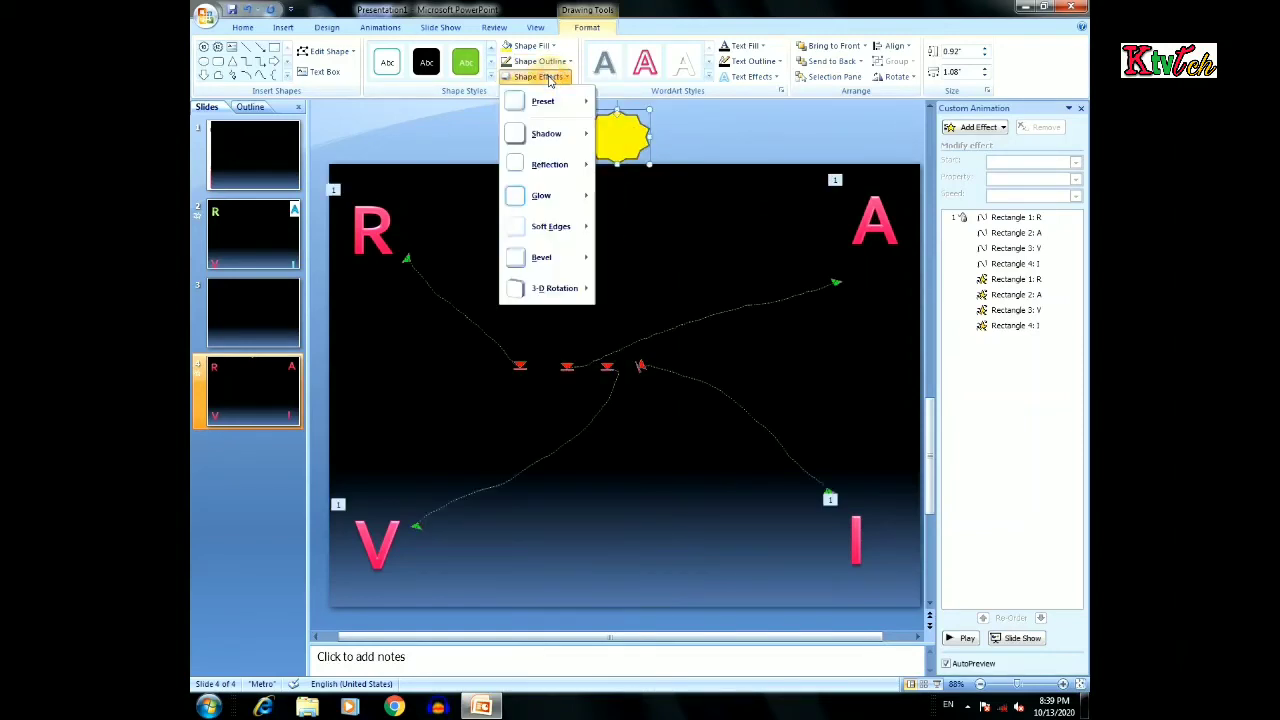
pyautogui.moveTo(545, 196)
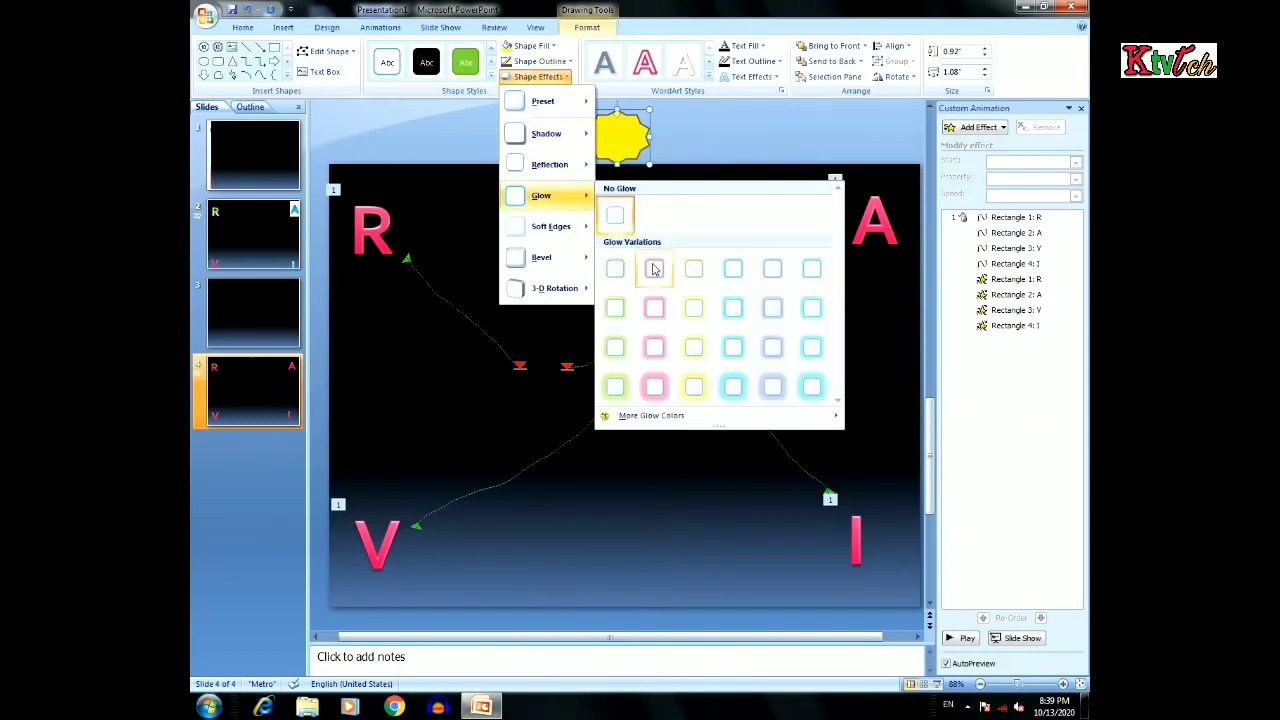
pyautogui.click(696, 310)
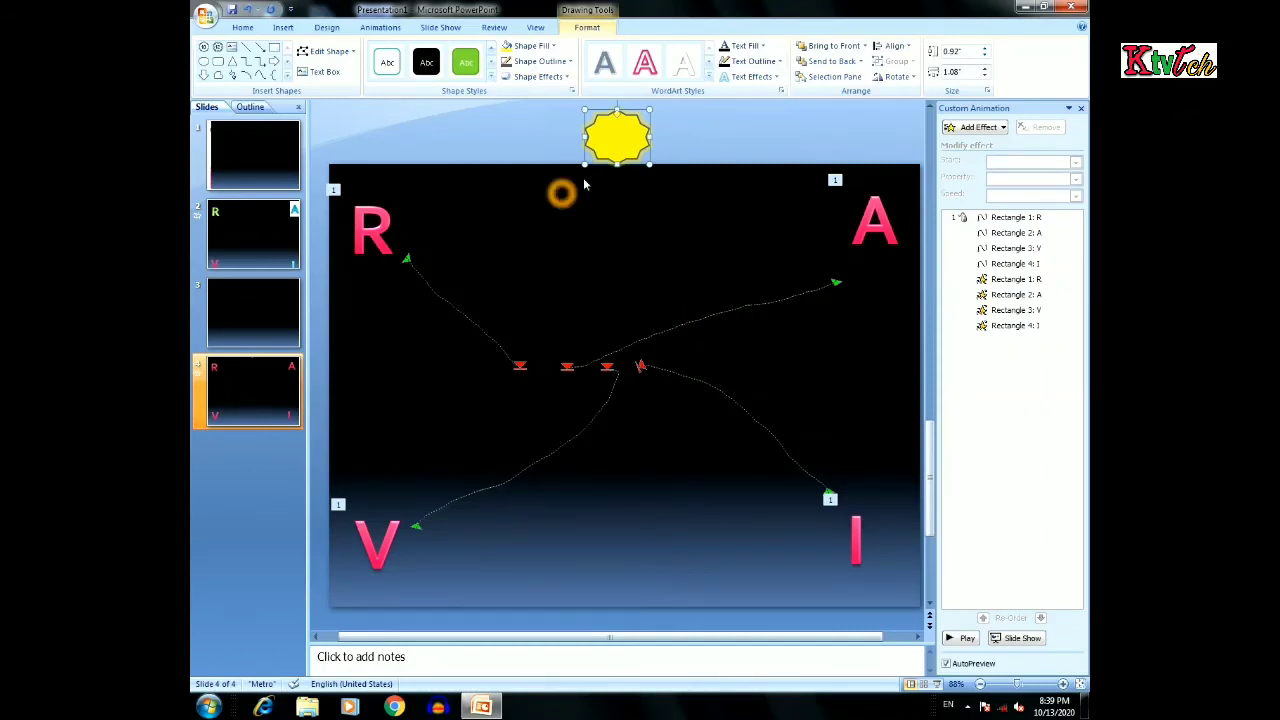
# Draw a freeform motion path for the star, curving from just below it to the slide's centre beside the I path's end
pyautogui.click(970, 128)
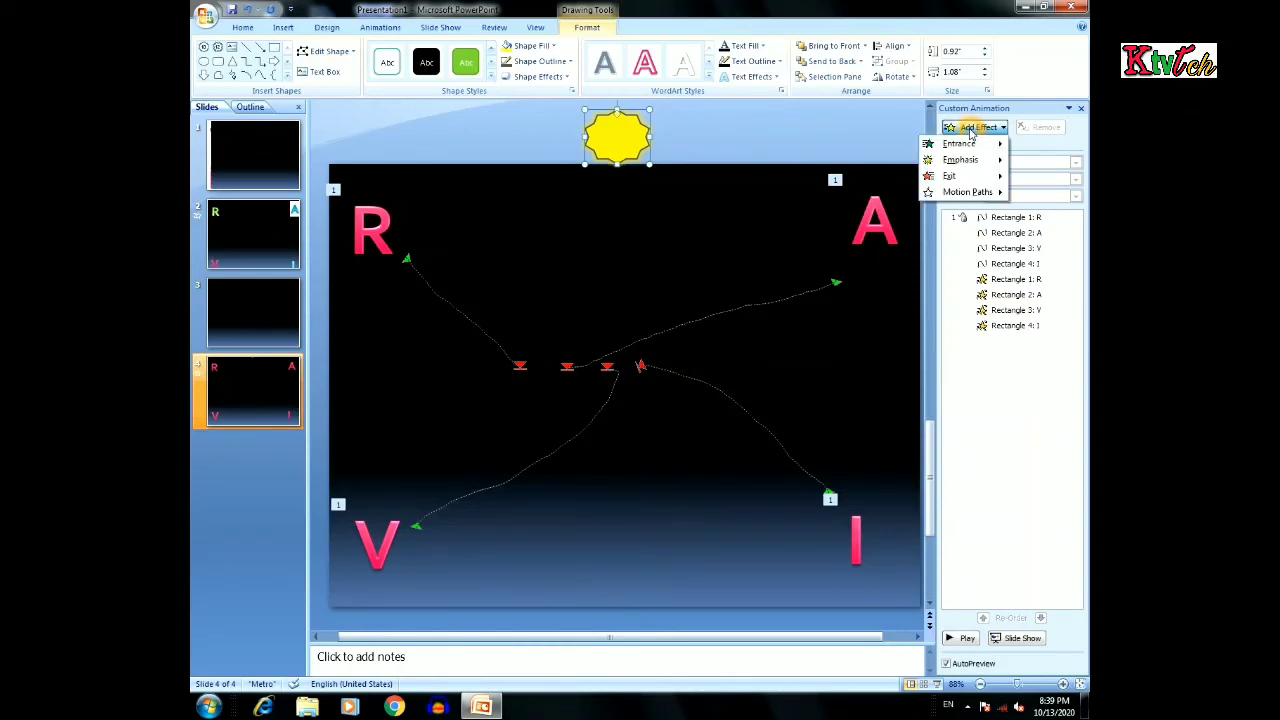
pyautogui.click(970, 191)
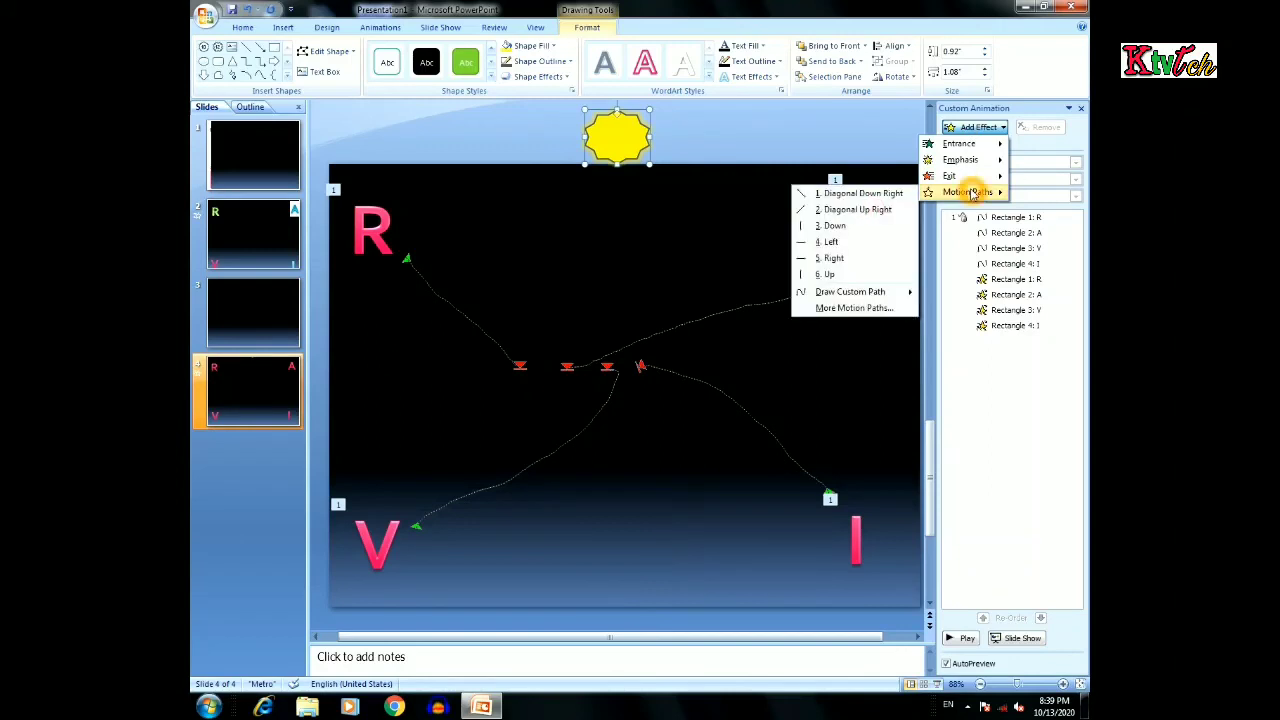
pyautogui.click(850, 291)
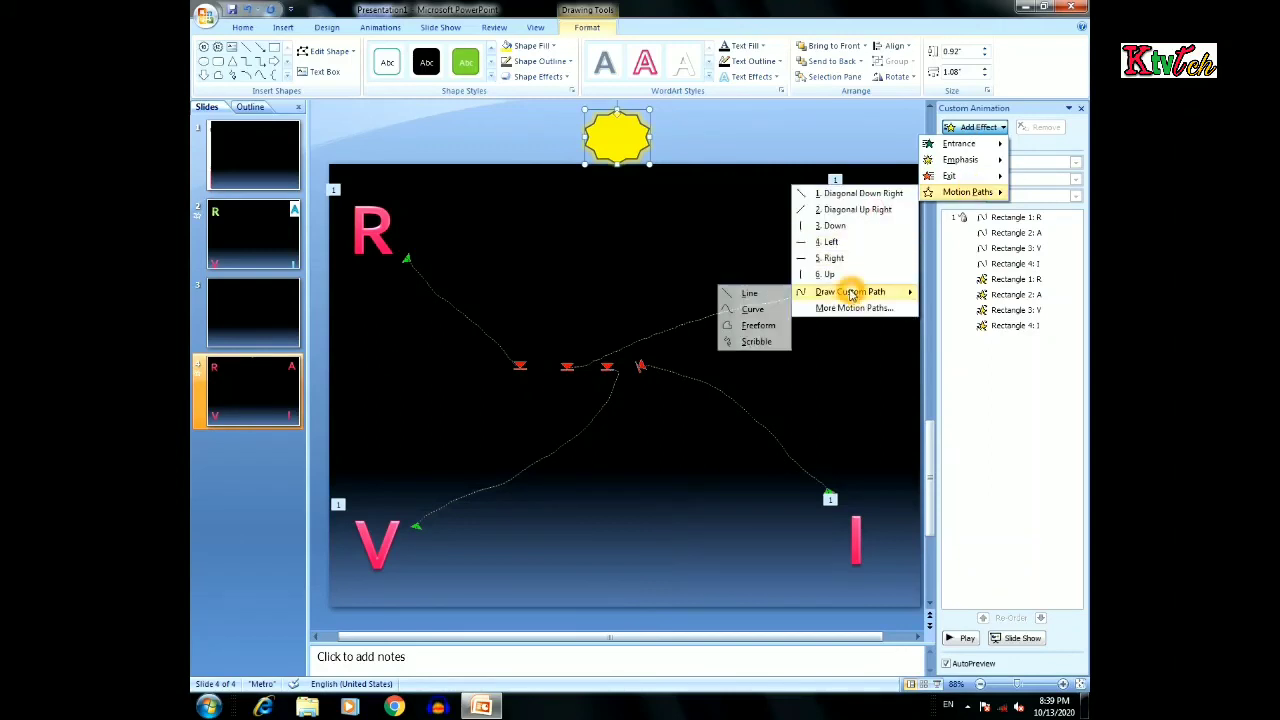
pyautogui.click(757, 325)
pyautogui.moveTo(630, 175)
pyautogui.mouseDown()
pyautogui.moveTo(694, 226)
pyautogui.moveTo(714, 284)
pyautogui.mouseUp()
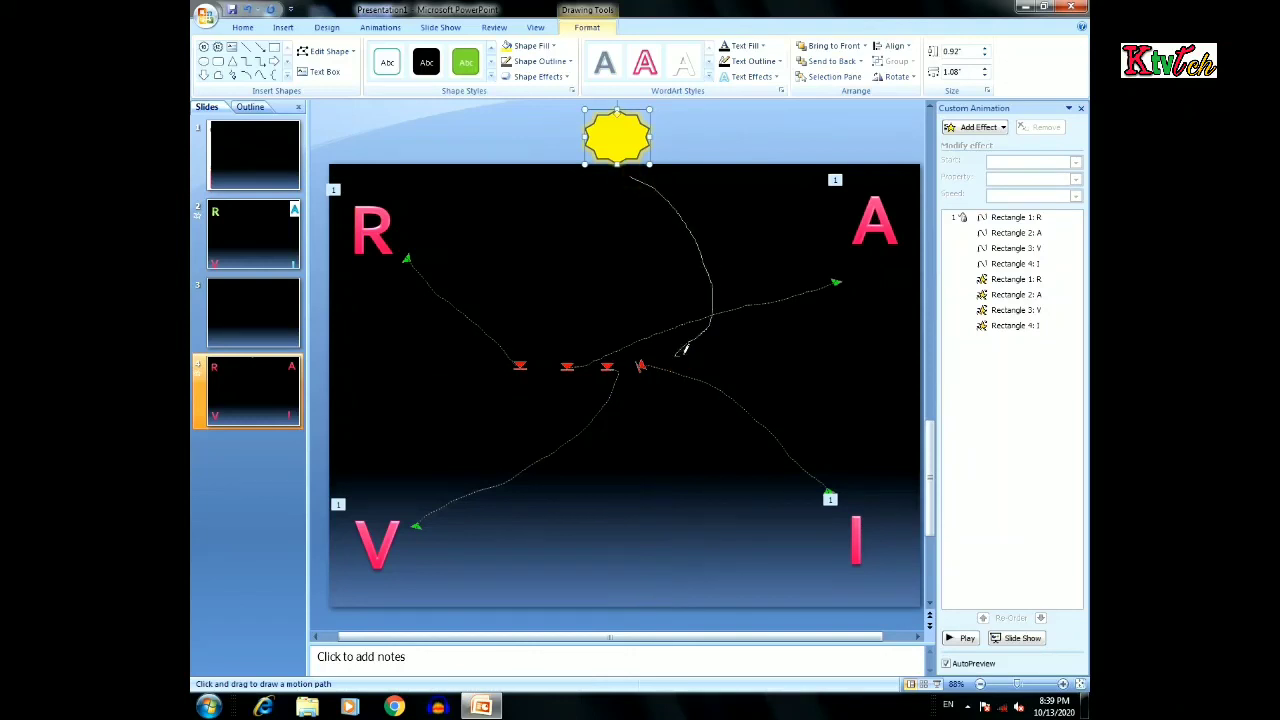
pyautogui.moveTo(680, 354); pyautogui.dragTo(687, 356)
pyautogui.doubleClick(692, 357)
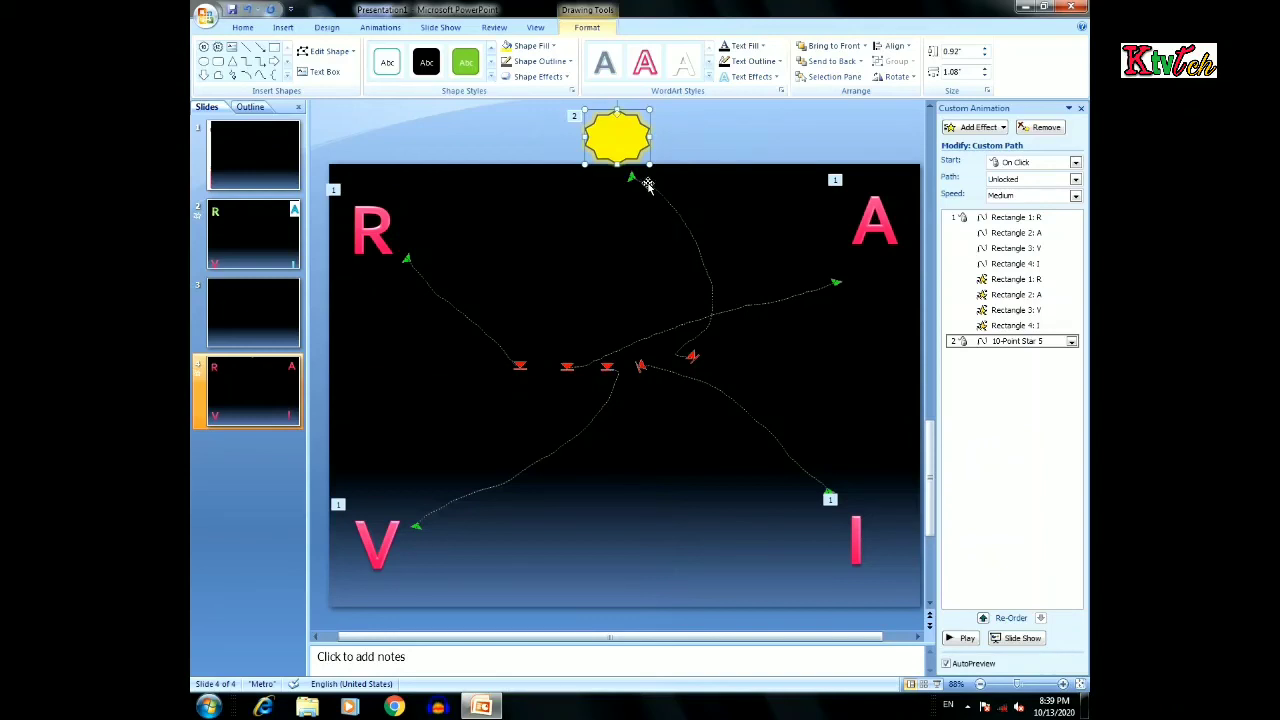
# Add a Spin emphasis effect to the yellow star on slide 4
pyautogui.click(649, 184)
pyautogui.click(643, 173)
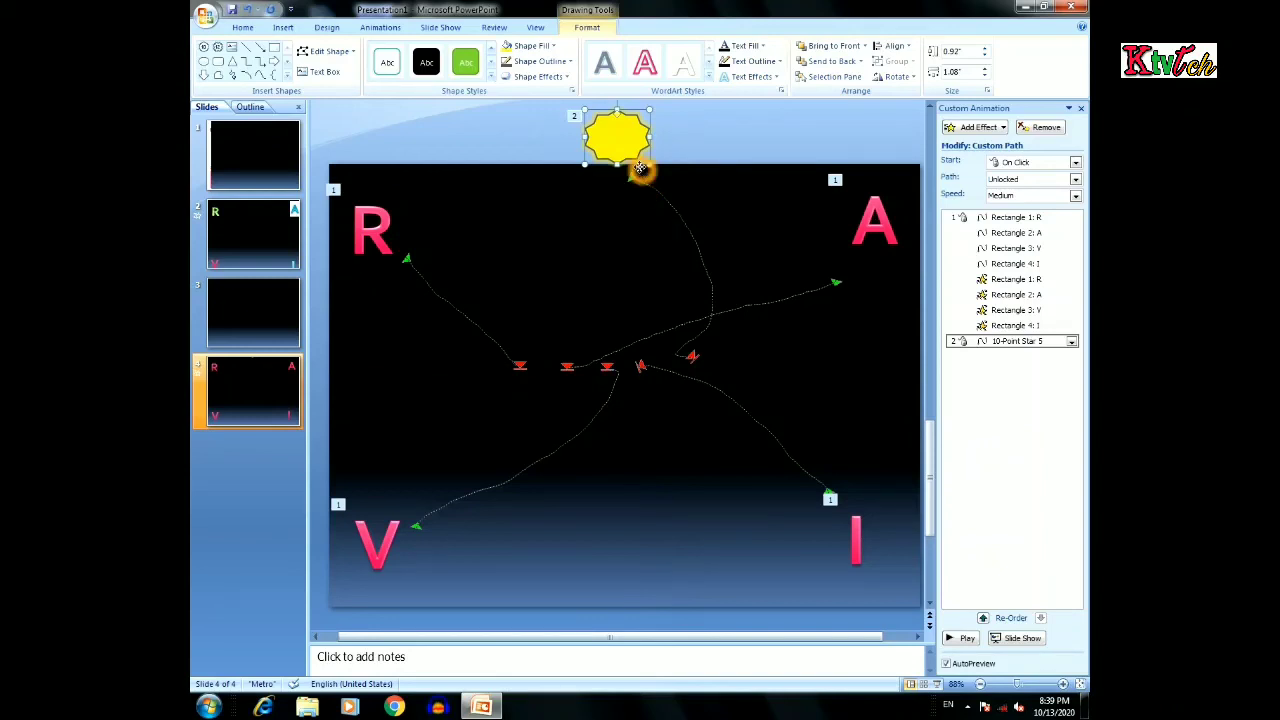
pyautogui.click(966, 128)
pyautogui.click(966, 163)
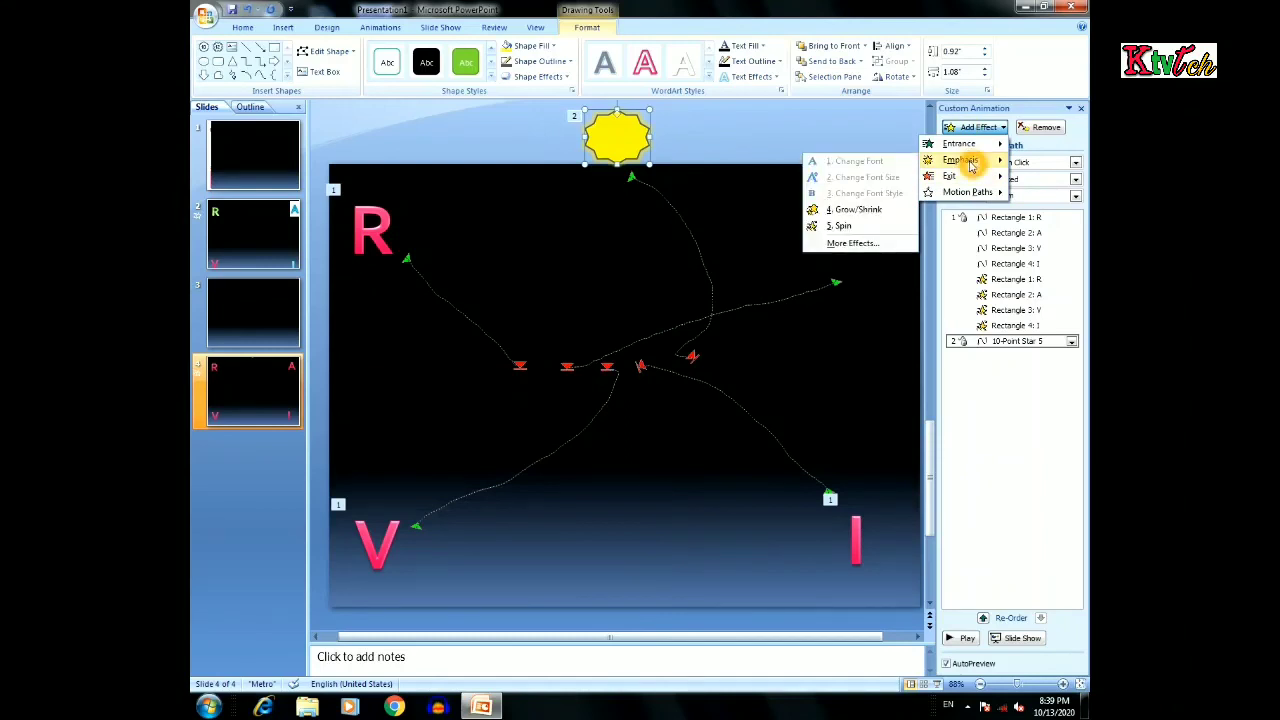
pyautogui.click(868, 228)
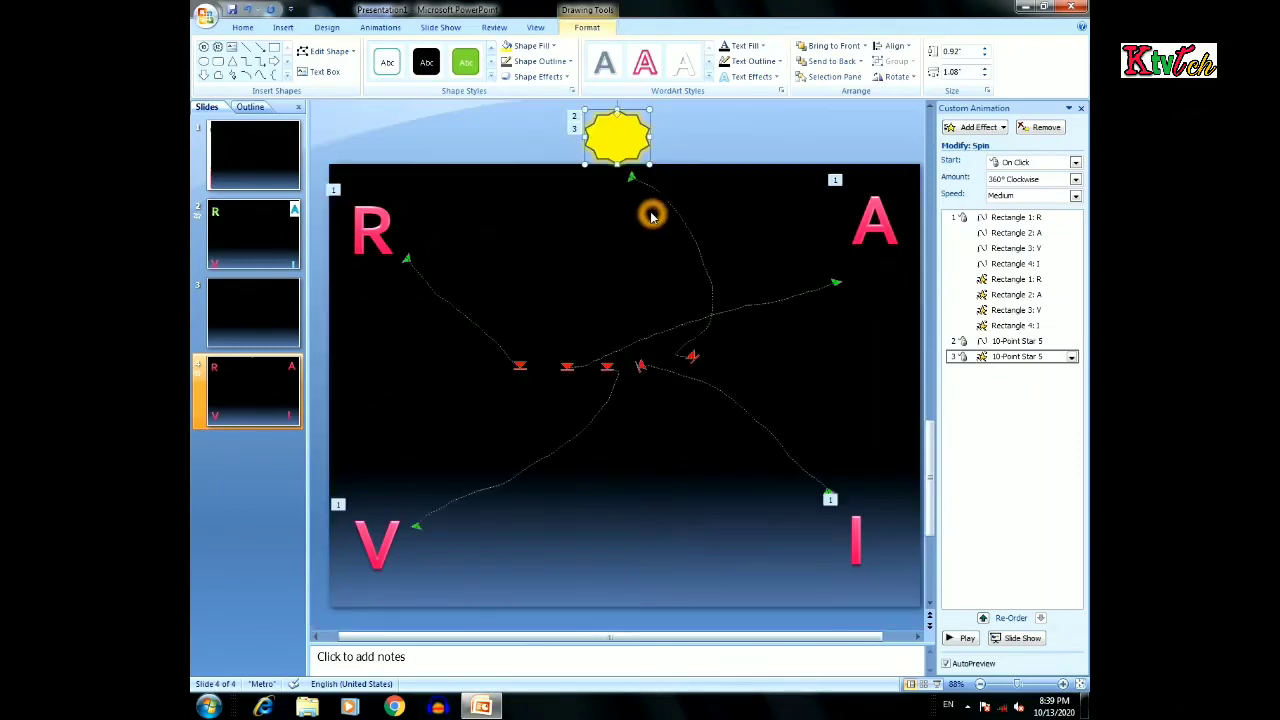
# Open the effect options of the star's Spin effect and set its start to After Previous
pyautogui.click(1071, 357)
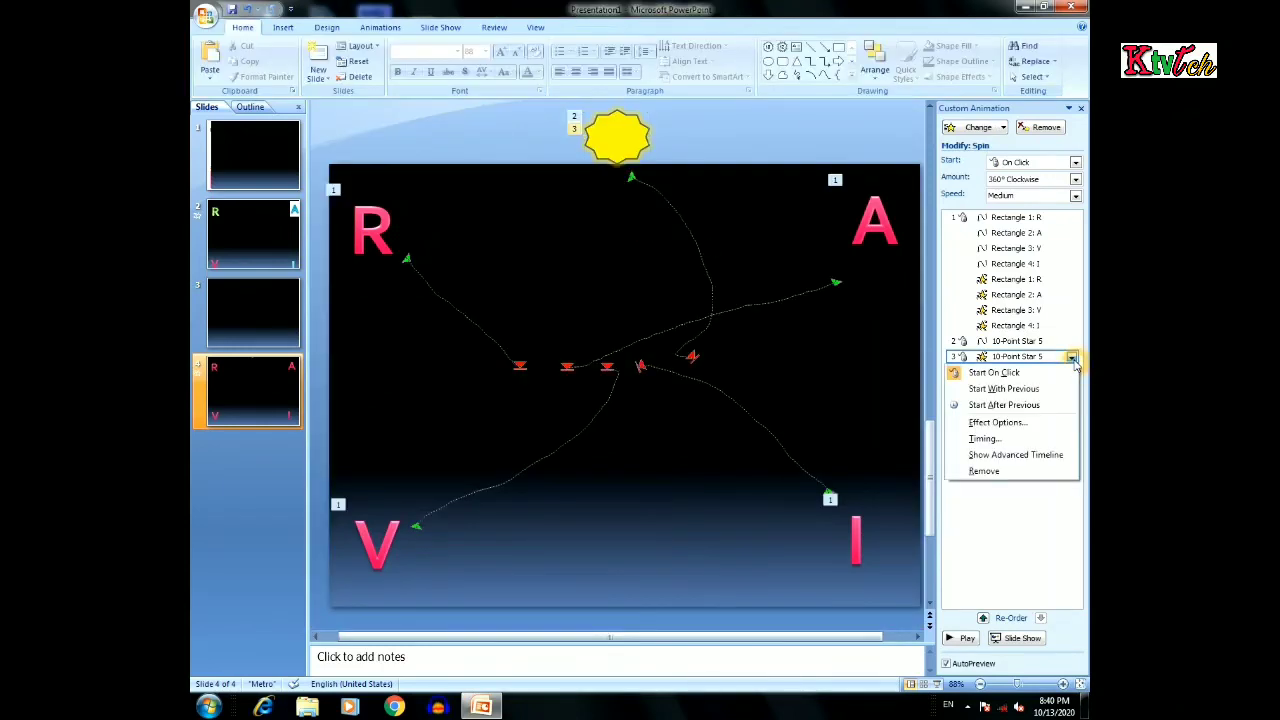
pyautogui.click(1034, 423)
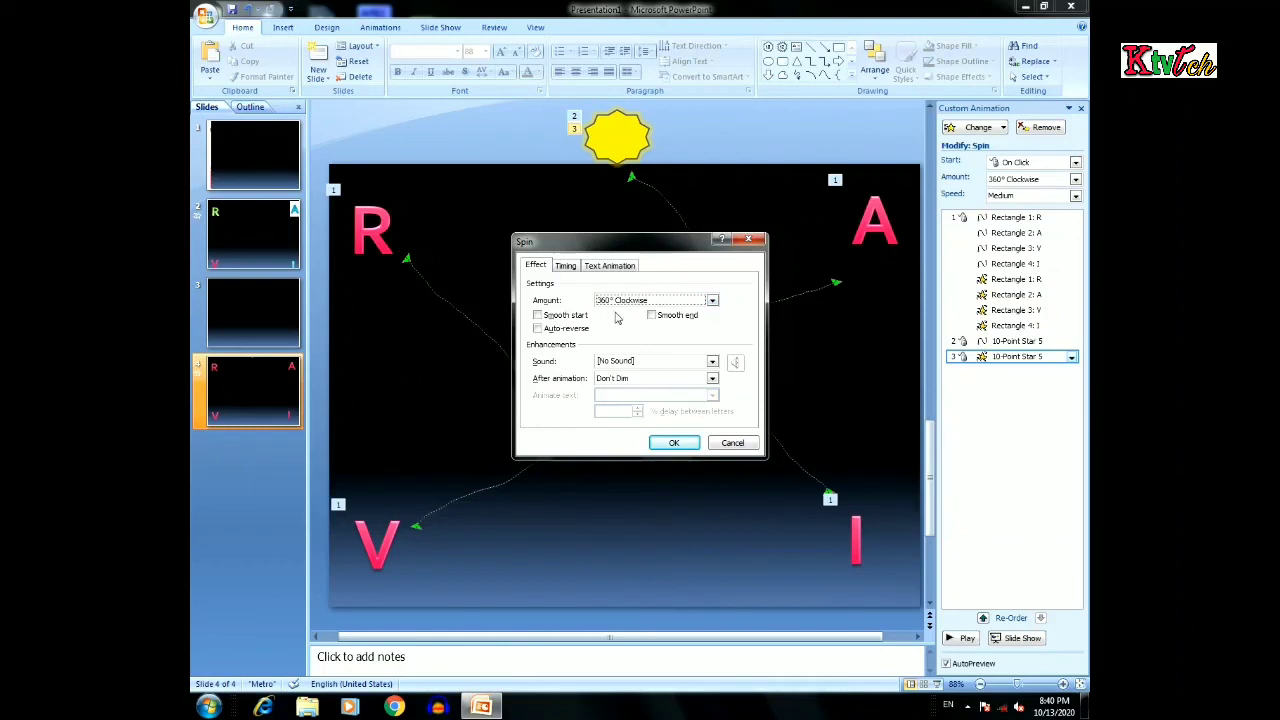
pyautogui.click(618, 316)
pyautogui.click(610, 362)
pyautogui.click(662, 384)
pyautogui.click(566, 266)
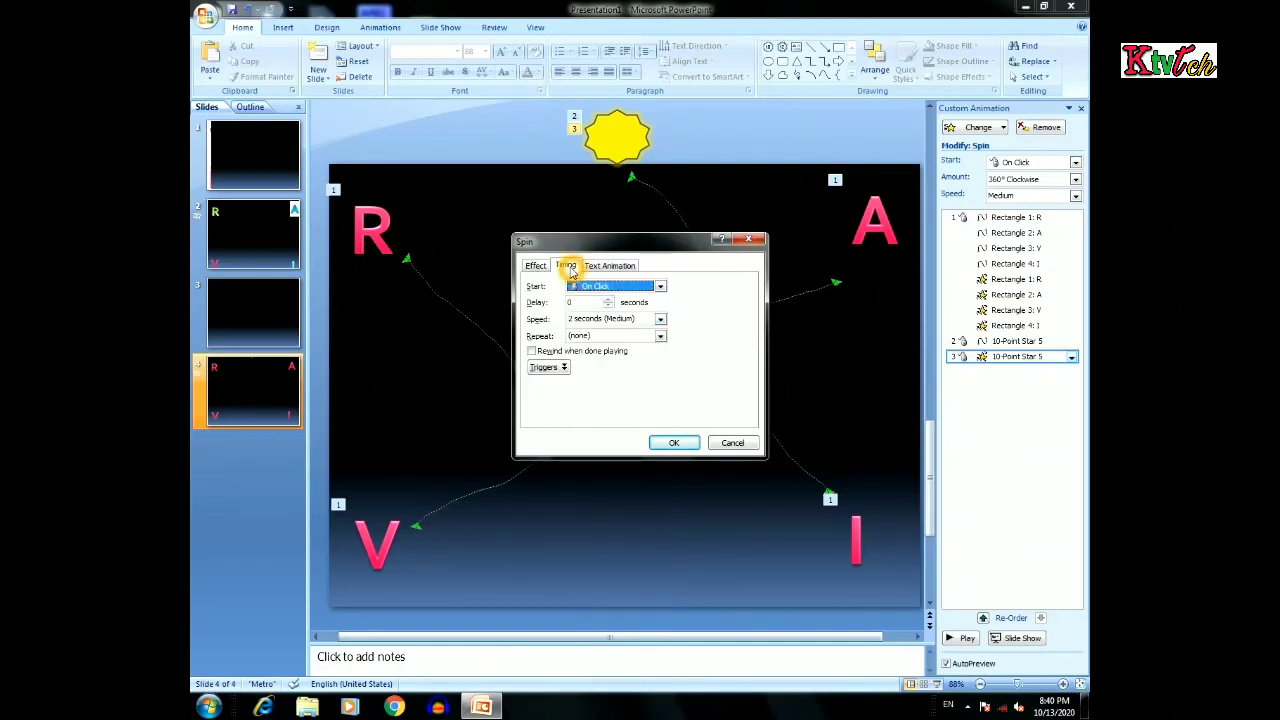
pyautogui.click(660, 287)
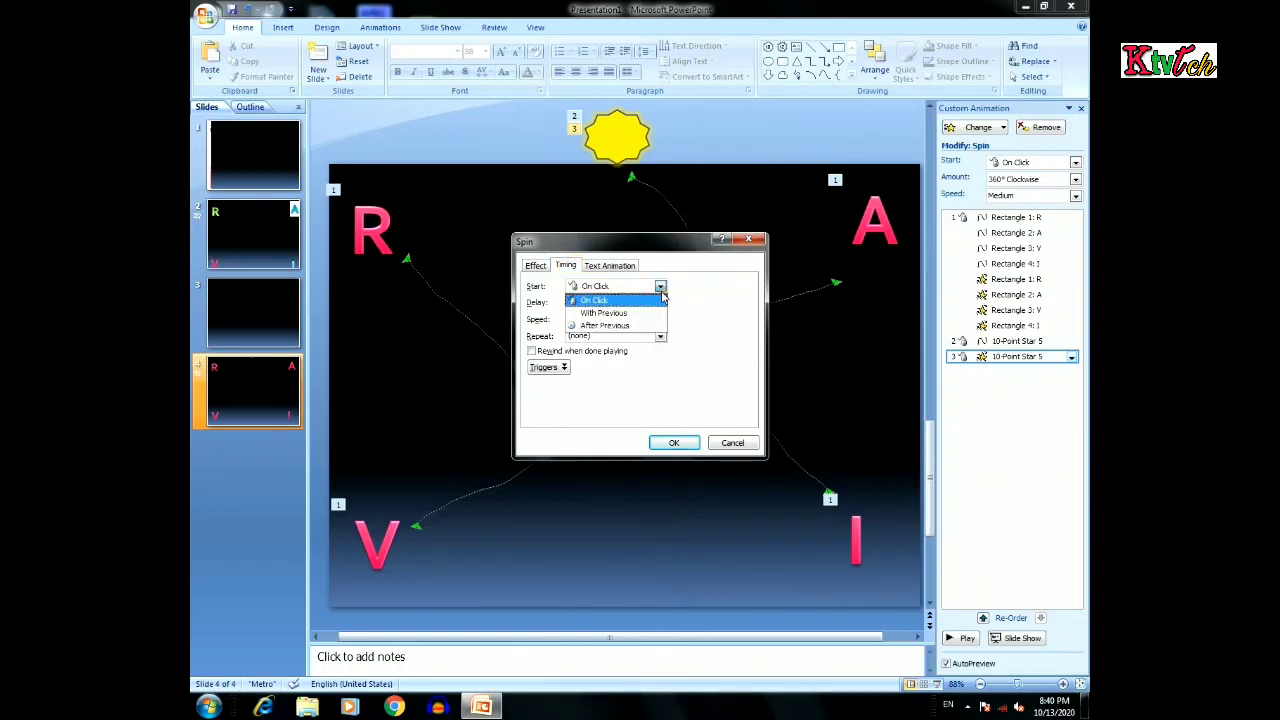
pyautogui.click(632, 326)
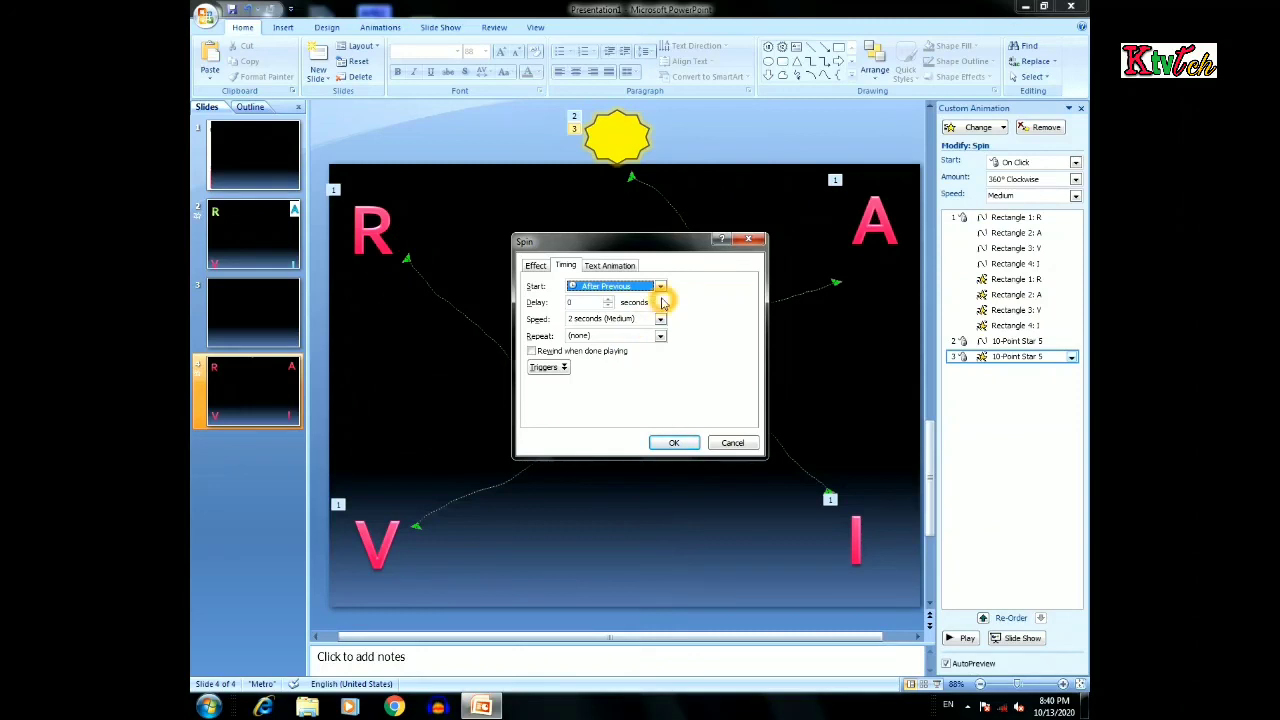
# Set the Spin effect's speed to 1 seconds (Fast) and its repeat to Until End of Slide, and apply the settings
pyautogui.click(660, 318)
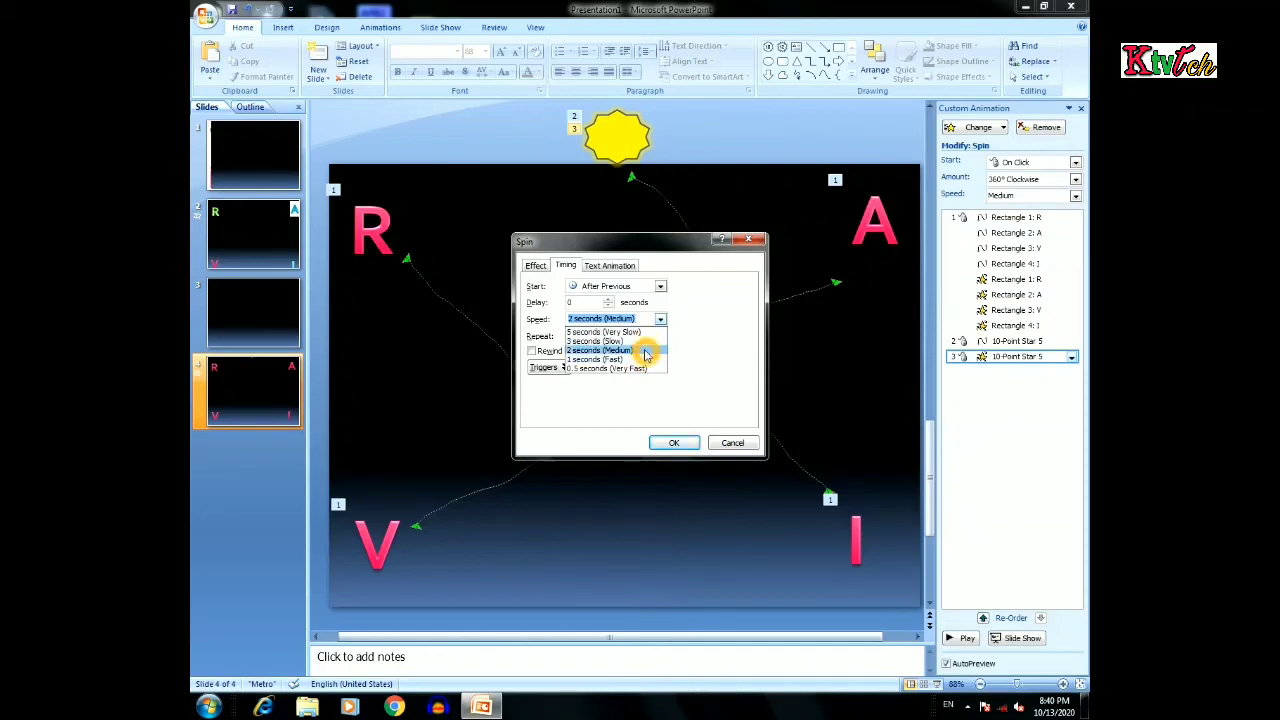
pyautogui.click(646, 360)
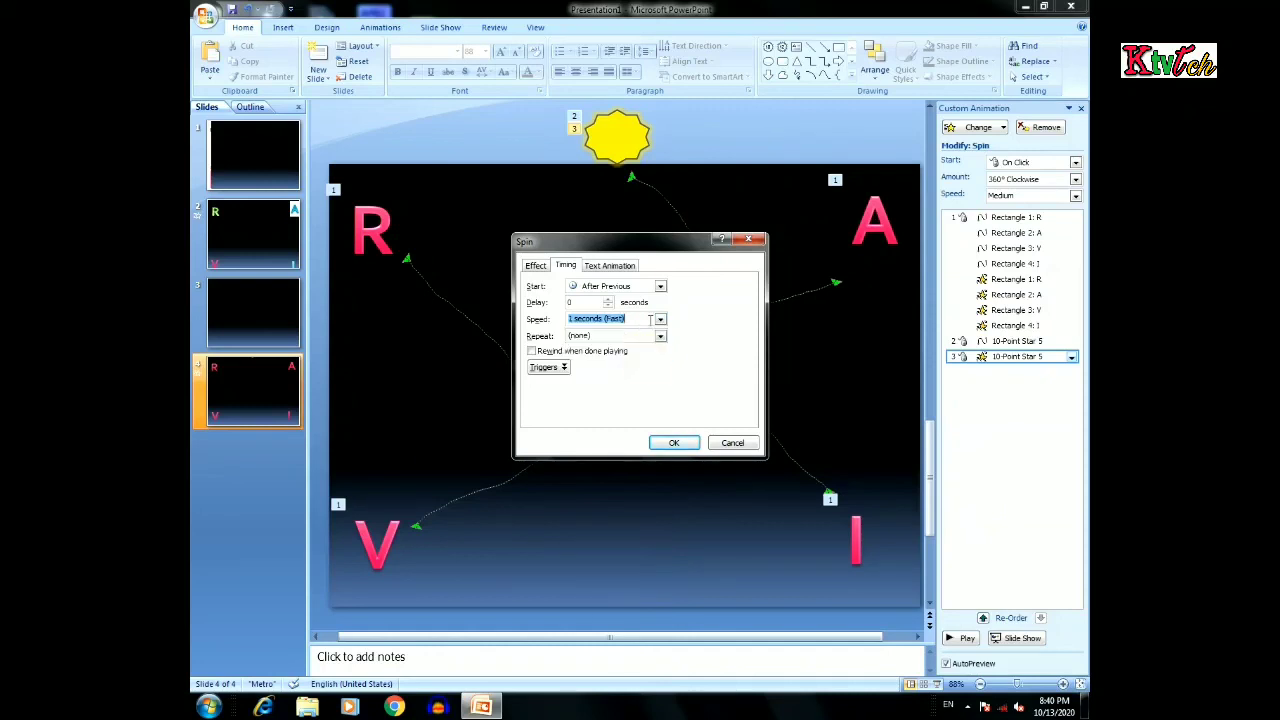
pyautogui.click(661, 338)
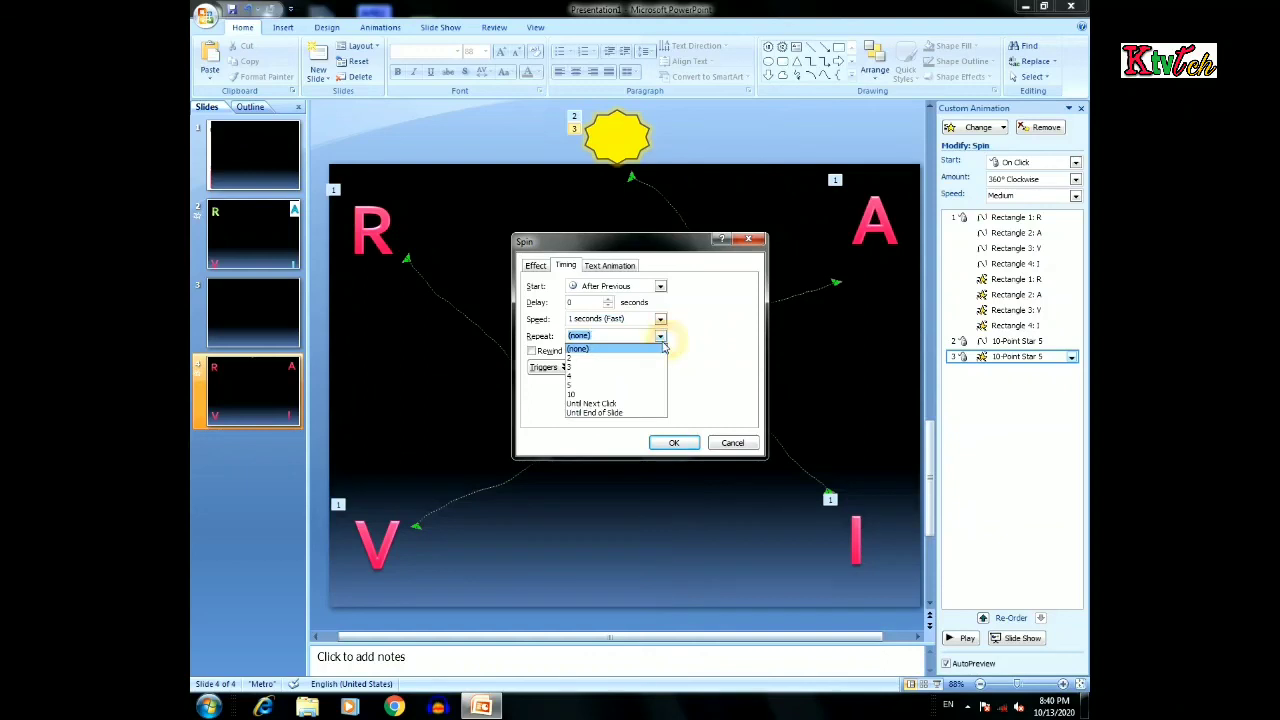
pyautogui.click(640, 414)
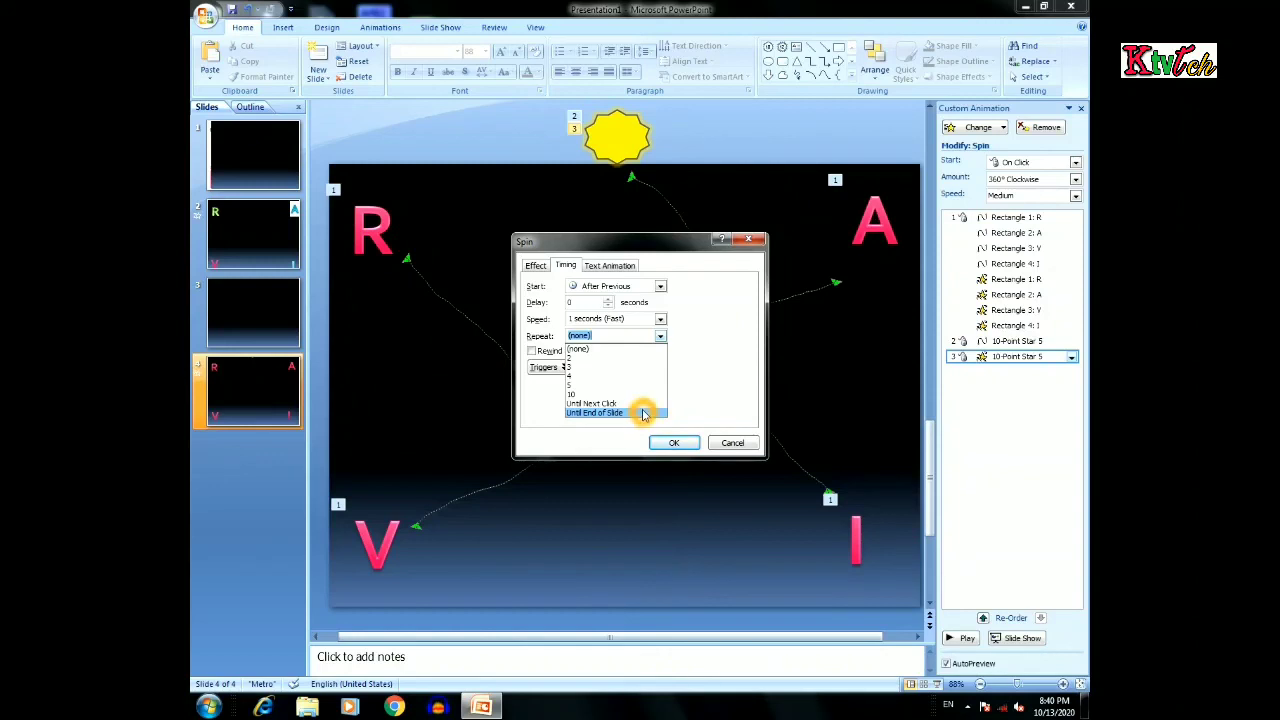
pyautogui.click(640, 414)
pyautogui.click(614, 264)
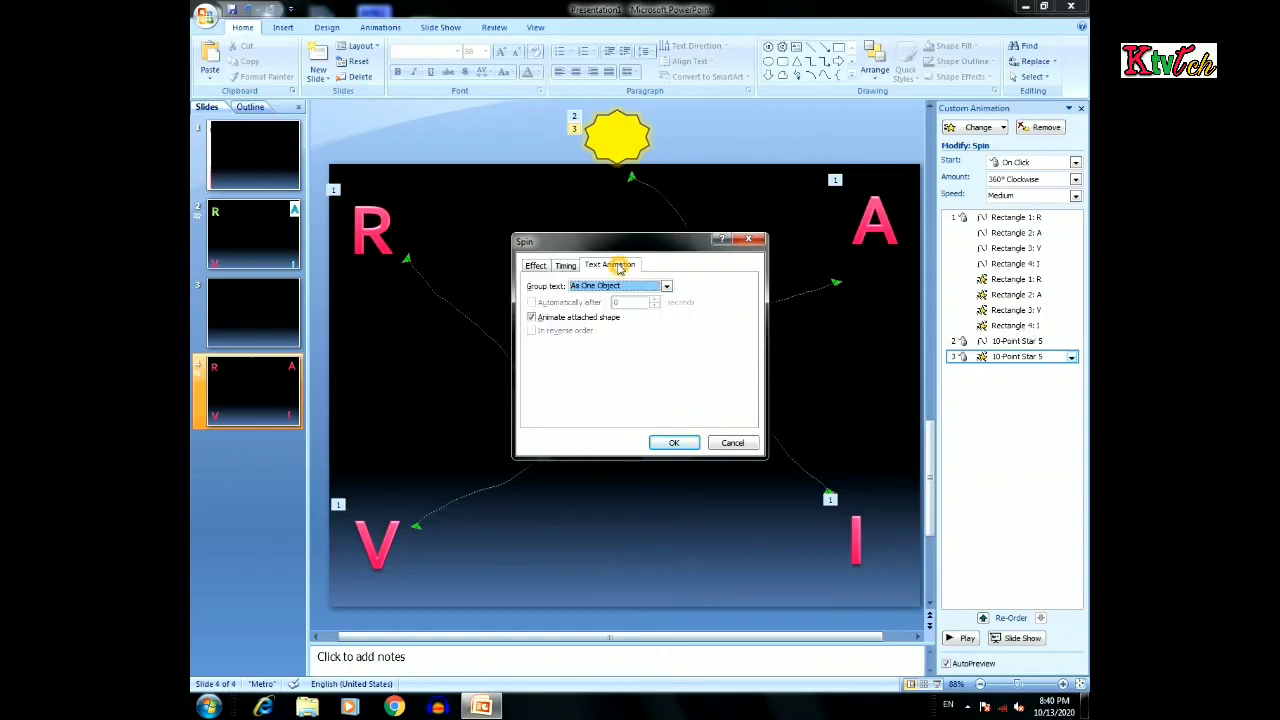
pyautogui.click(674, 442)
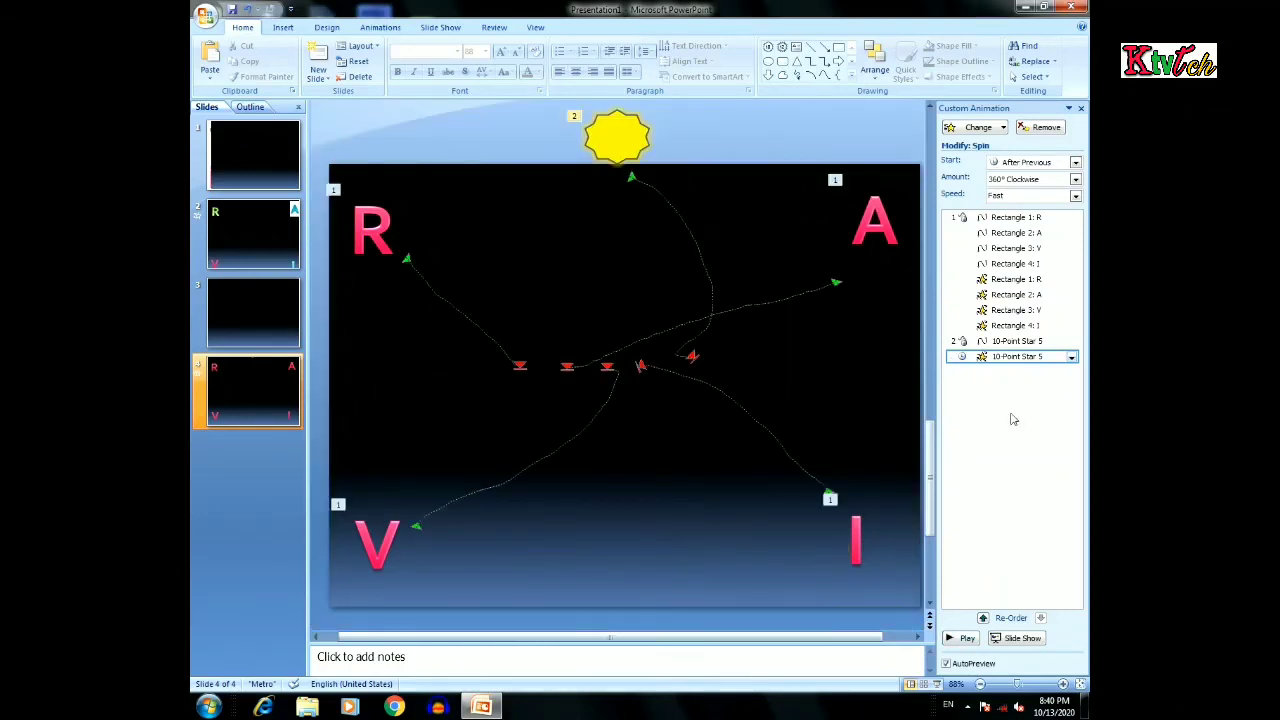
# Set the star's custom motion path to start With Previous
pyautogui.click(1015, 341)
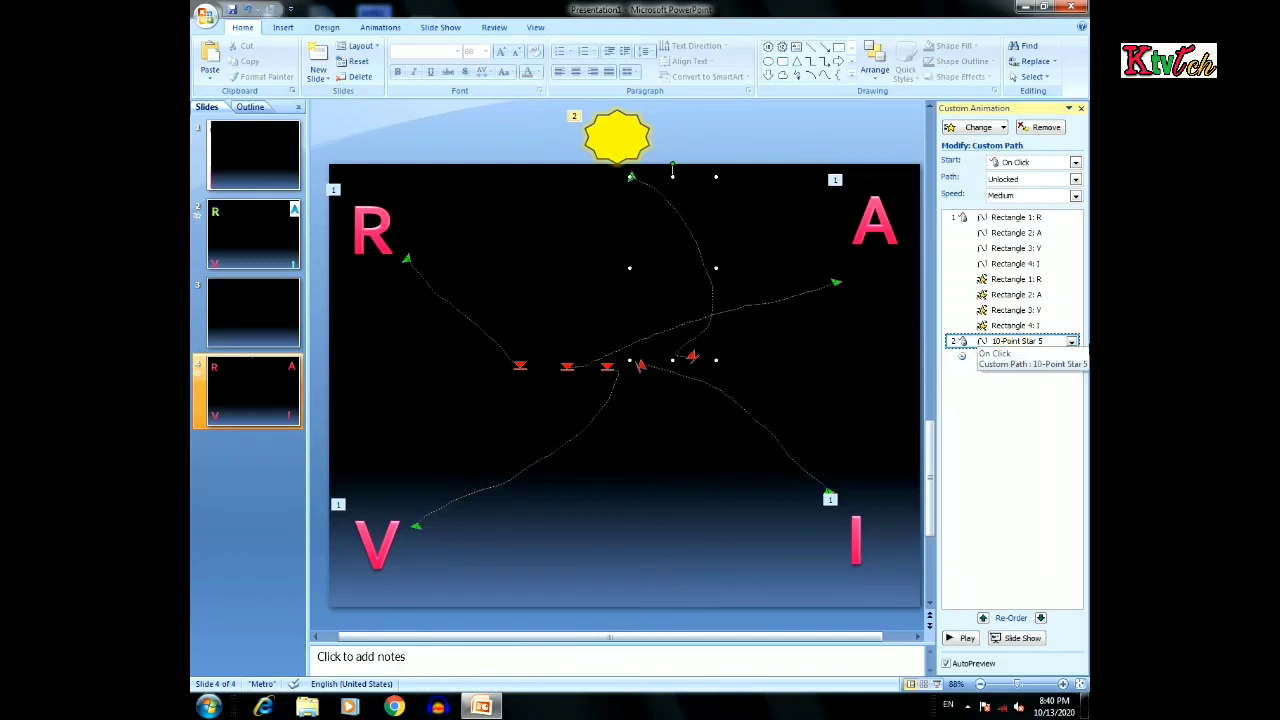
pyautogui.click(1071, 341)
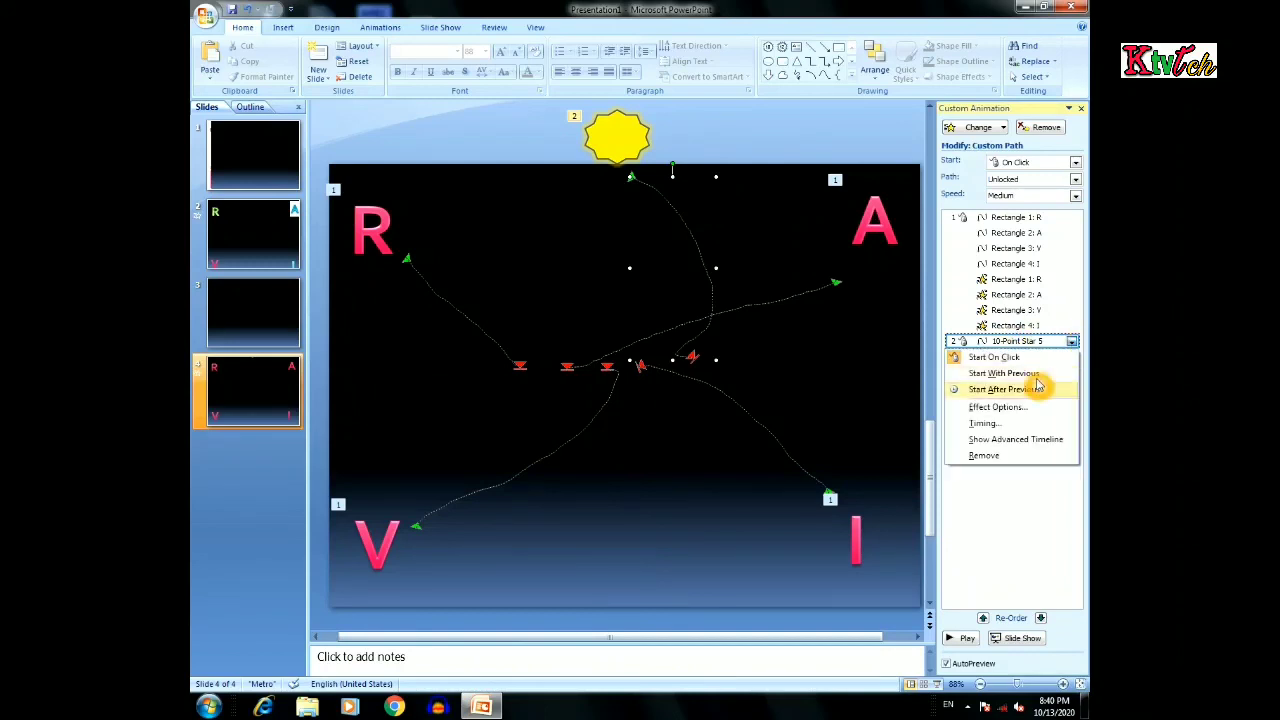
pyautogui.click(1037, 373)
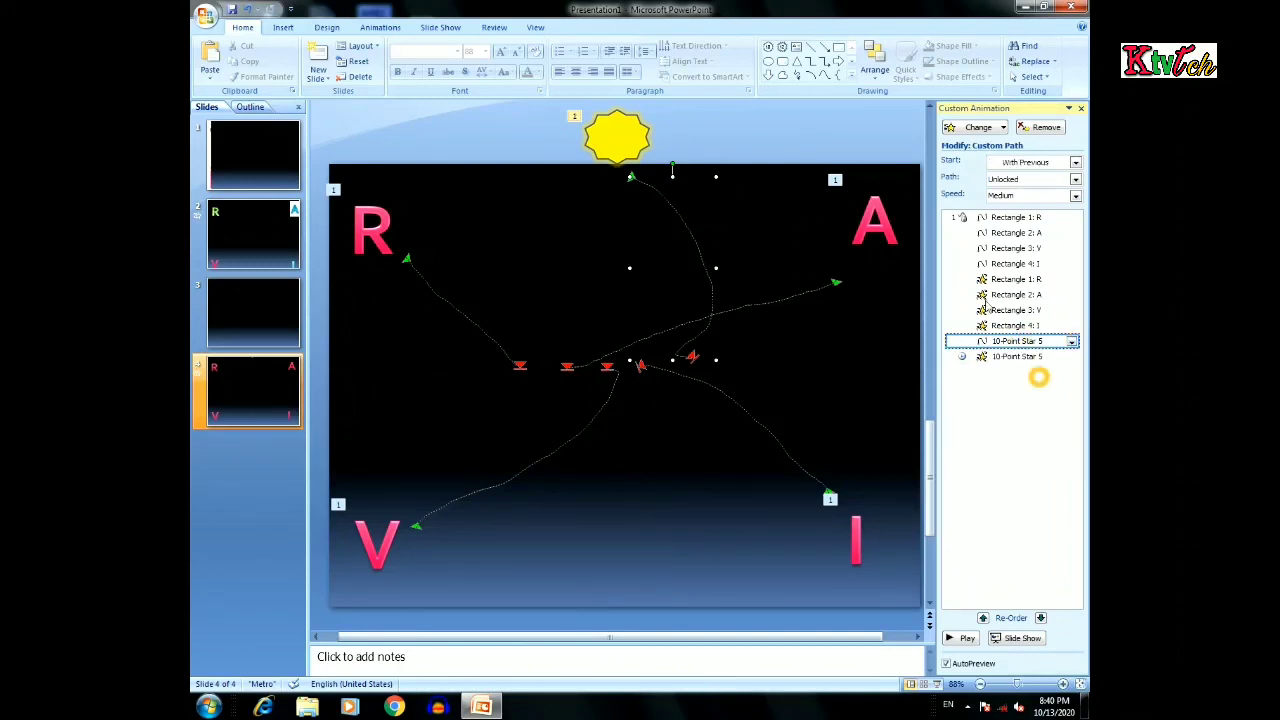
# Preview the animations of slide 4 and of the earlier version on slide 2
pyautogui.click(964, 640)
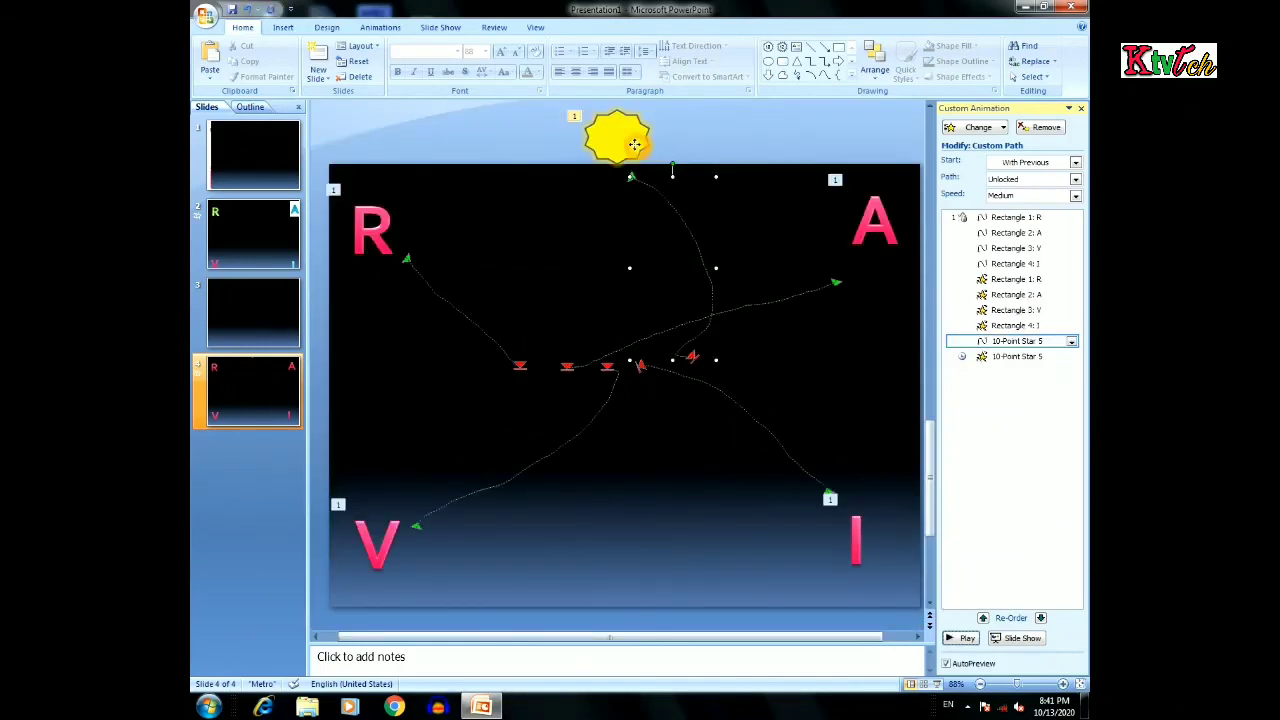
pyautogui.click(635, 145)
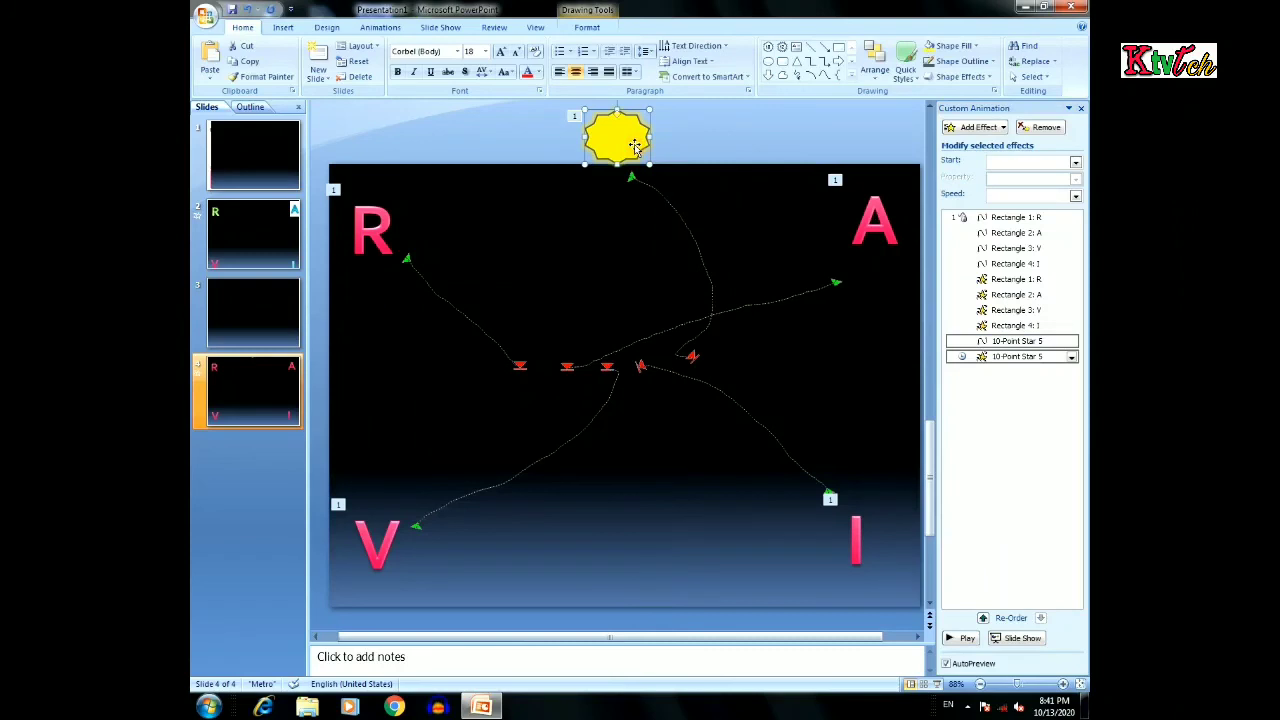
pyautogui.click(965, 639)
pyautogui.click(261, 254)
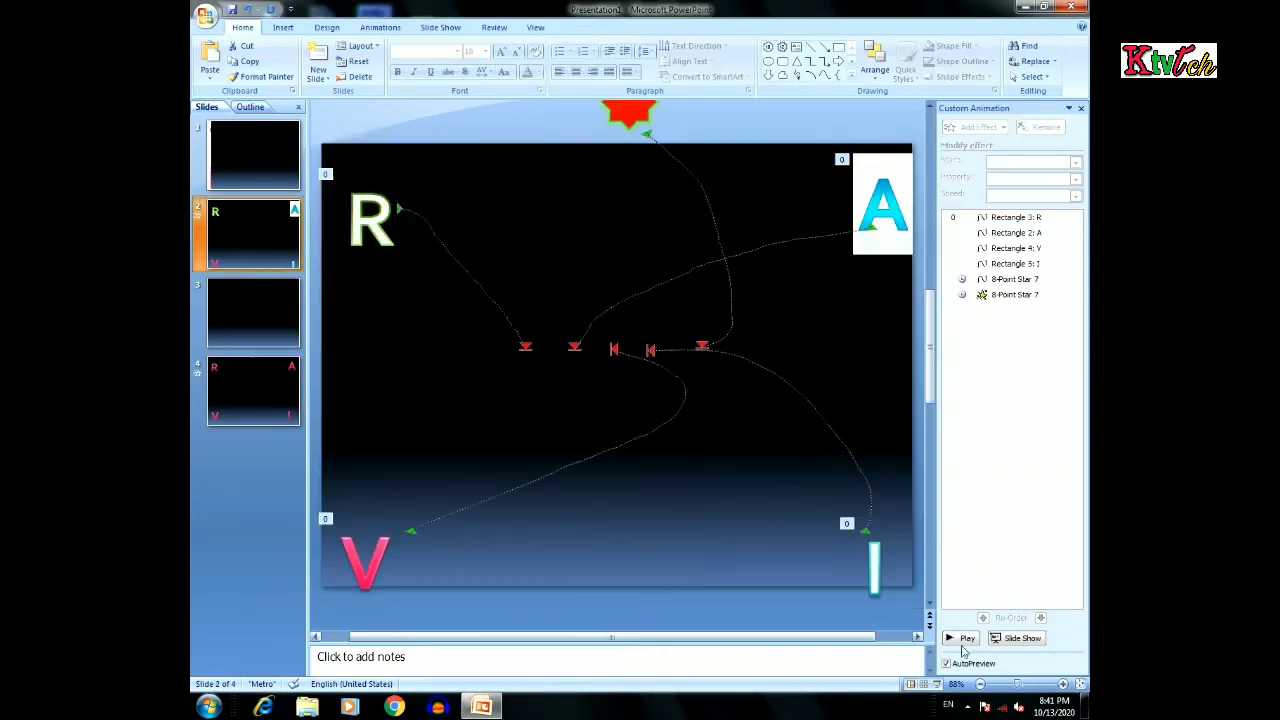
pyautogui.click(962, 638)
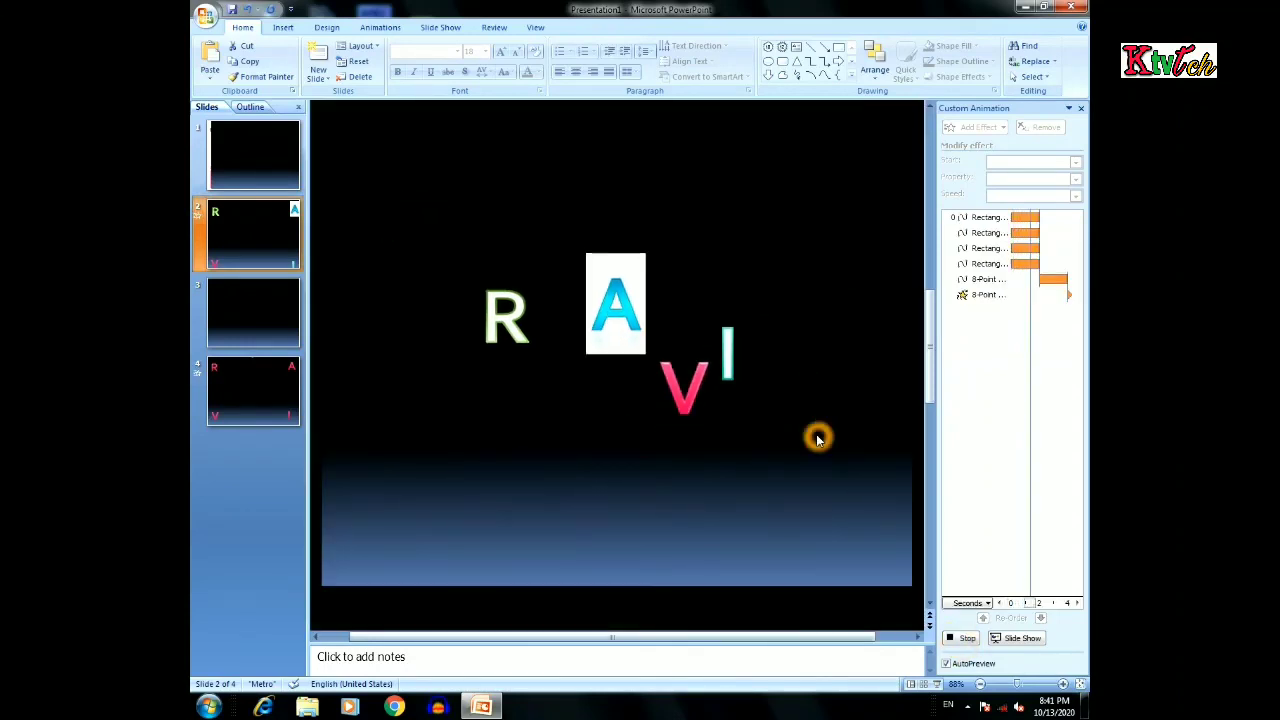